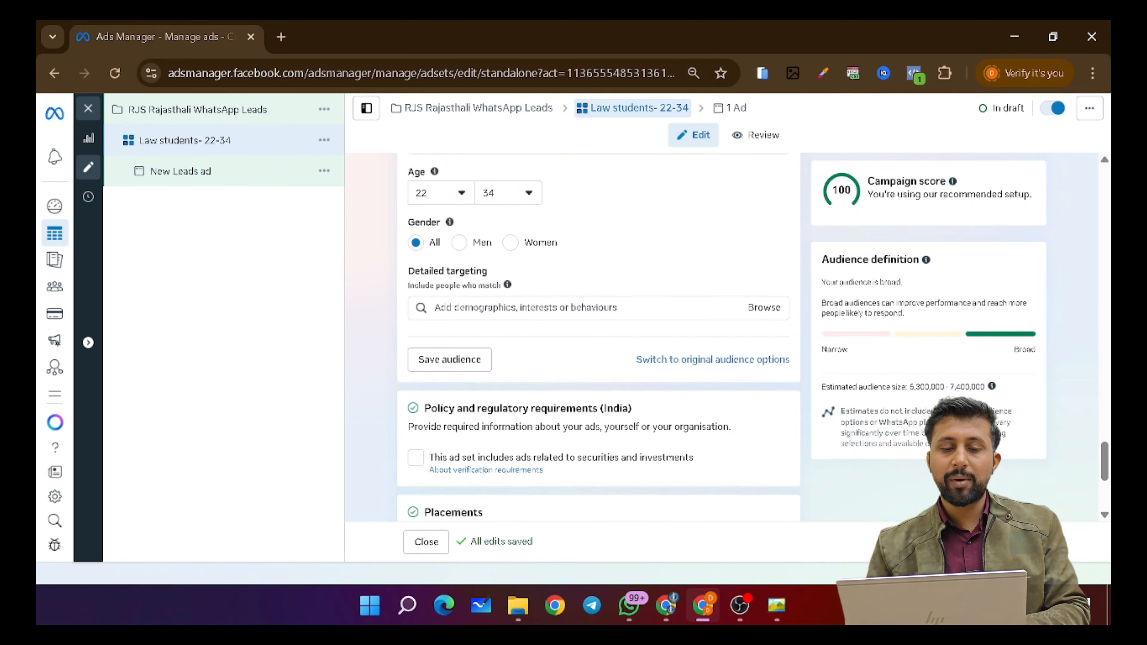
- Search detailed targeting for 'llb' and add LLB Law as a field of study
left_click(436, 307)
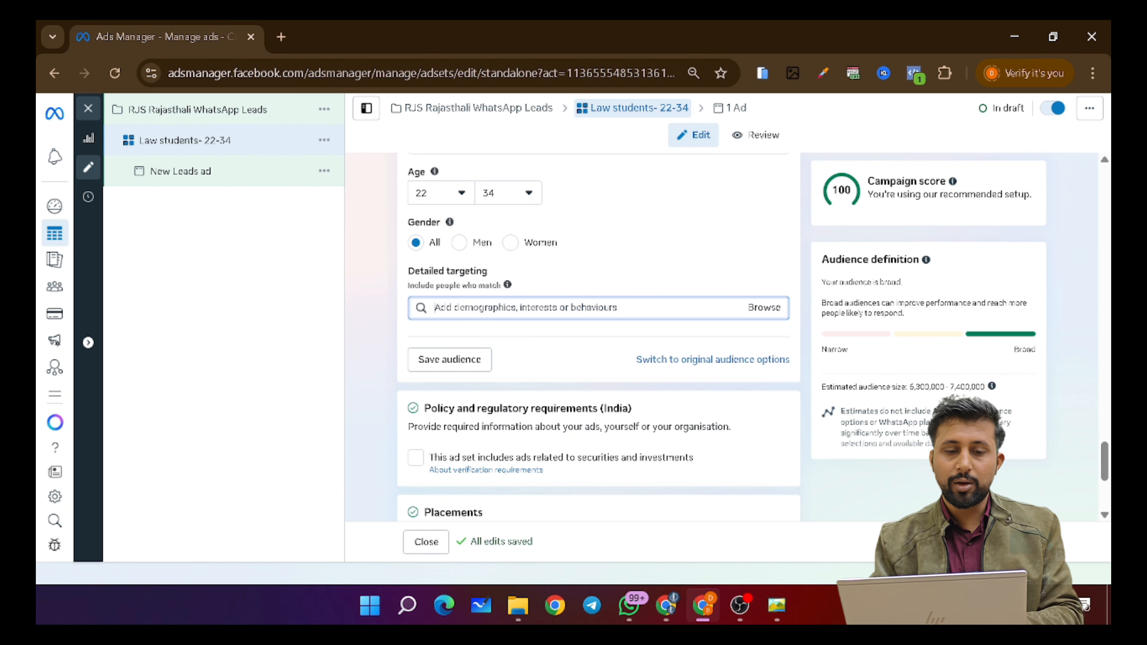
type("law")
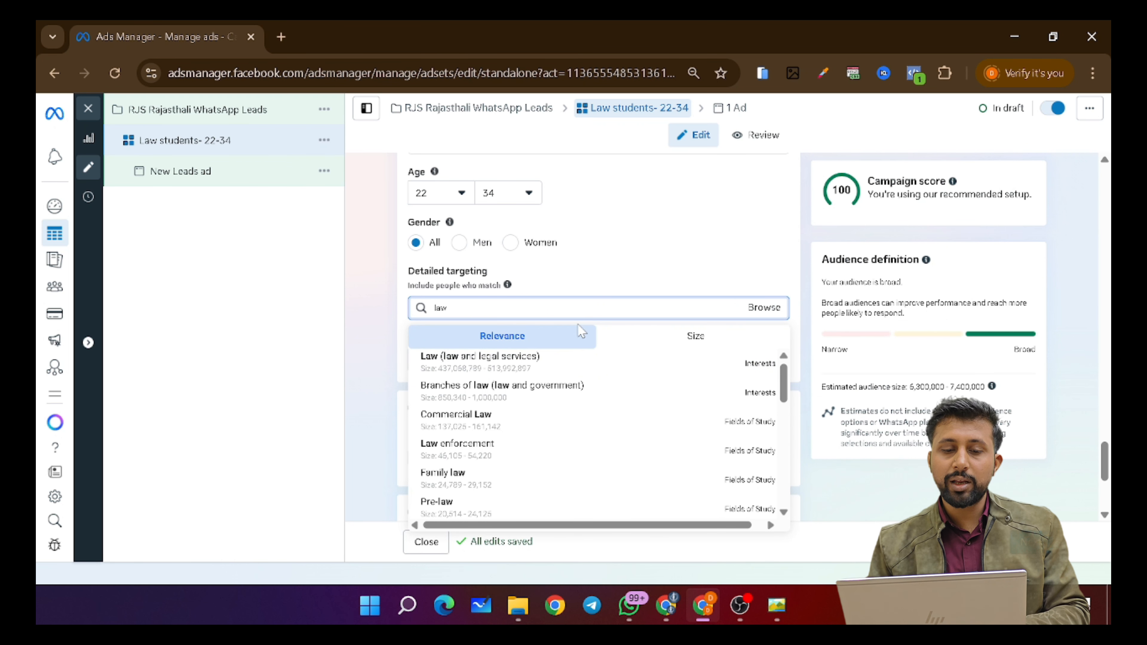
mouse_move(435, 367)
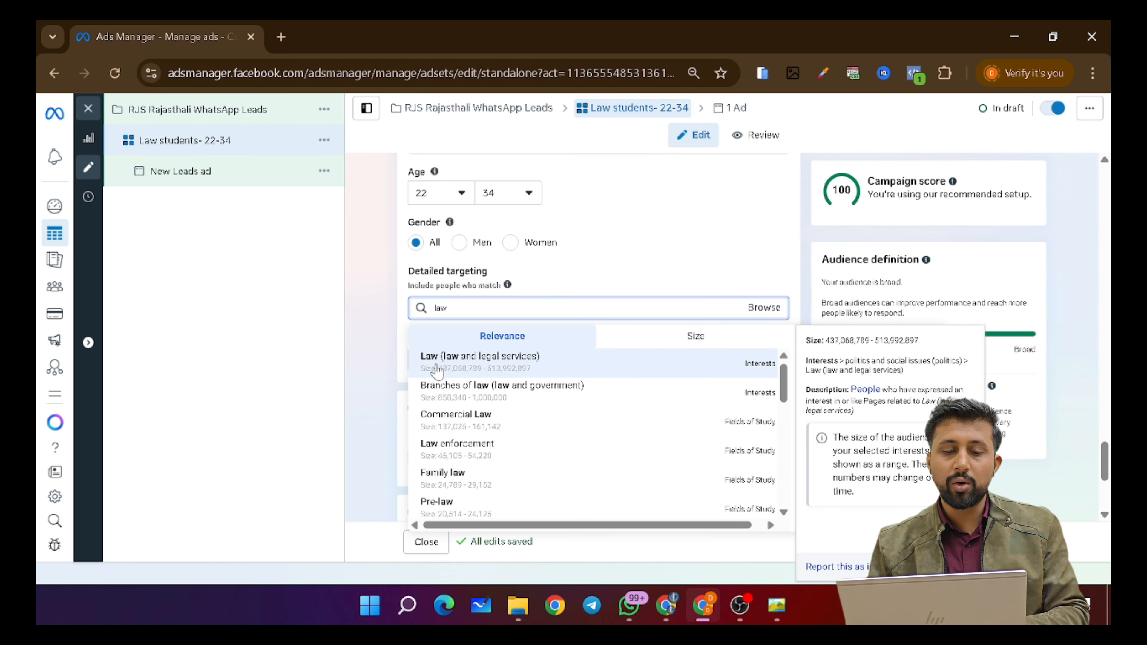
scroll(592, 404, "down", 10)
scroll(591, 405, "up", 7)
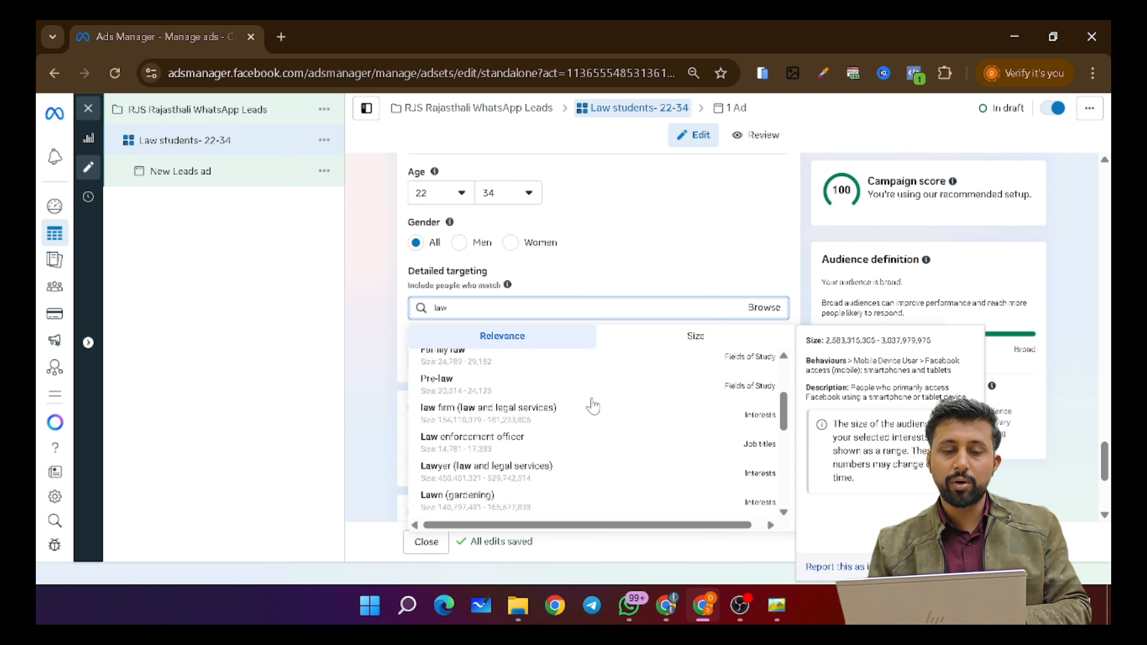
key("BackSpace")
key("BackSpace")
key("BackSpace")
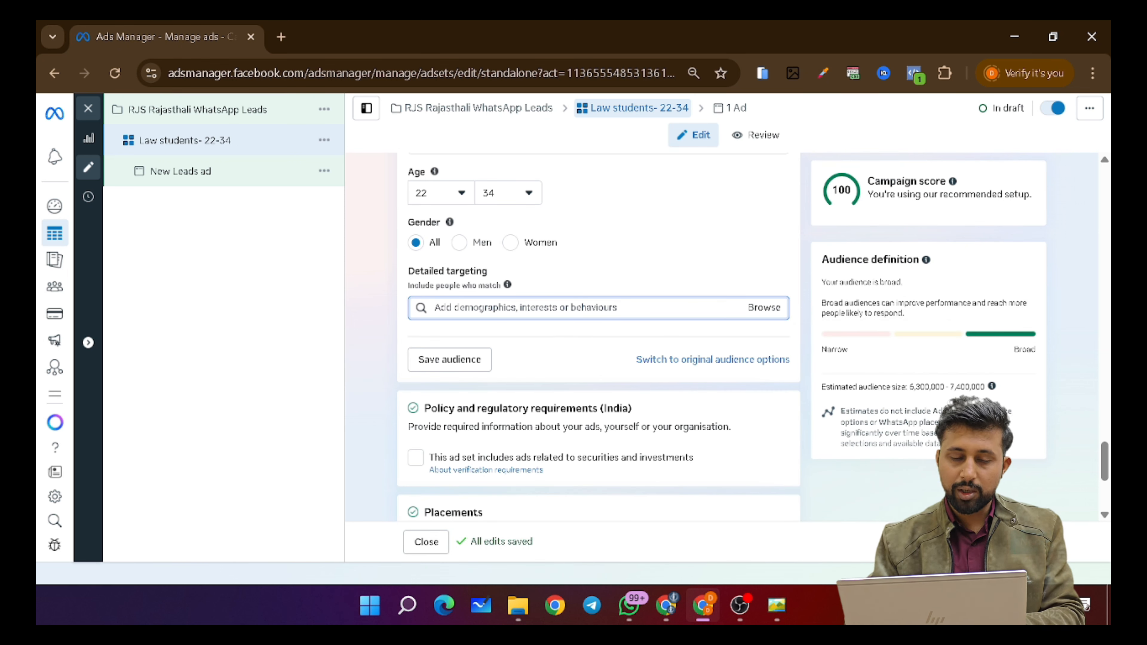
type("llb")
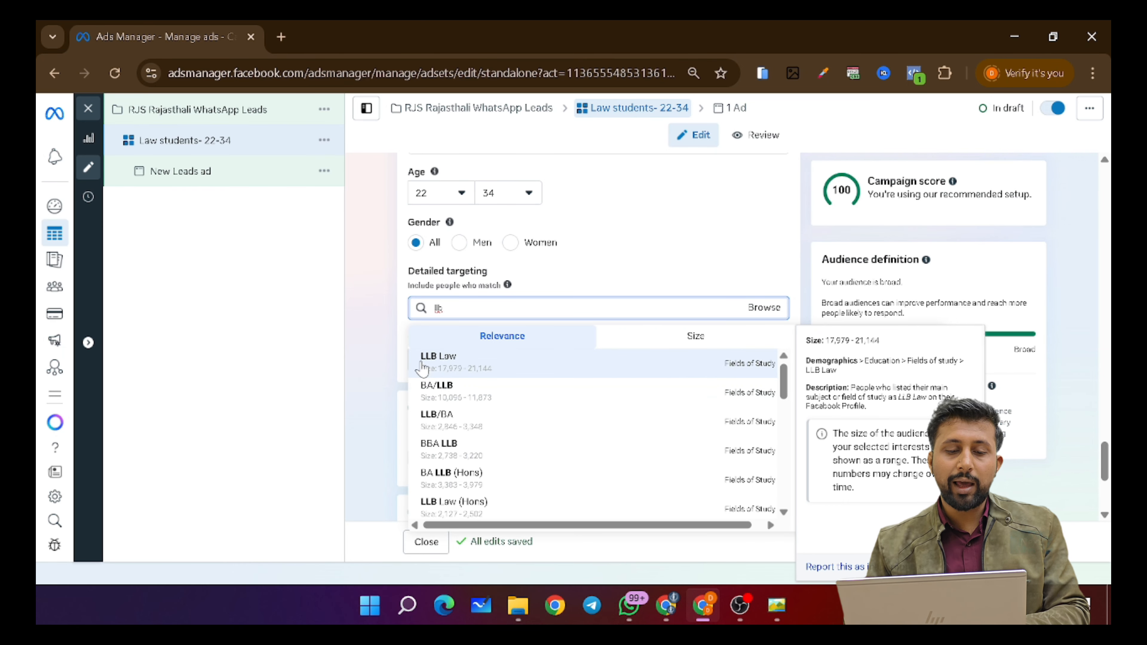
left_click(746, 361)
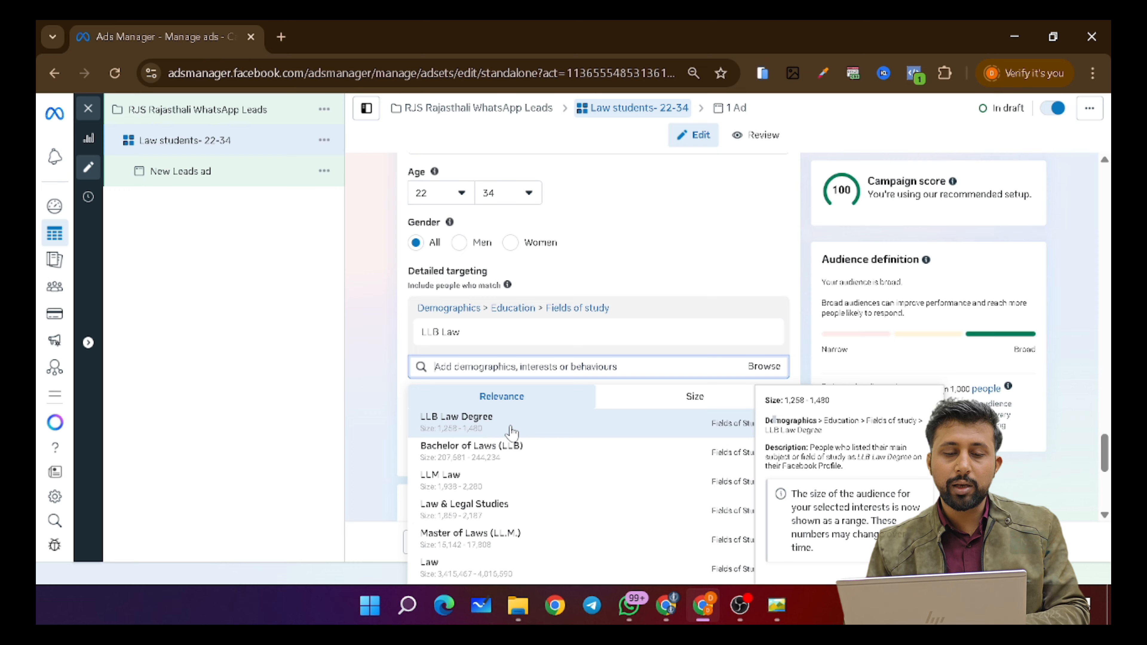
- Add LLB Law Degree, LLM Law, Bachelor of Laws, Master of Laws, Law & Legal Studies and Legal education
scroll(525, 366, "down", 3)
mouse_move(517, 316)
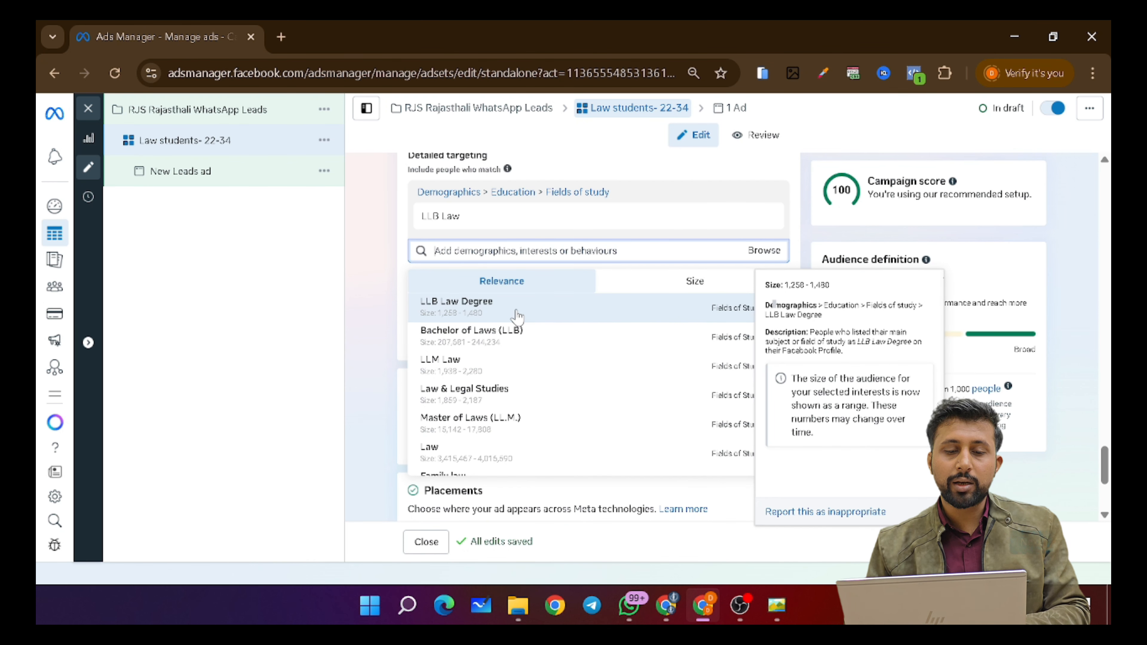
mouse_move(500, 225)
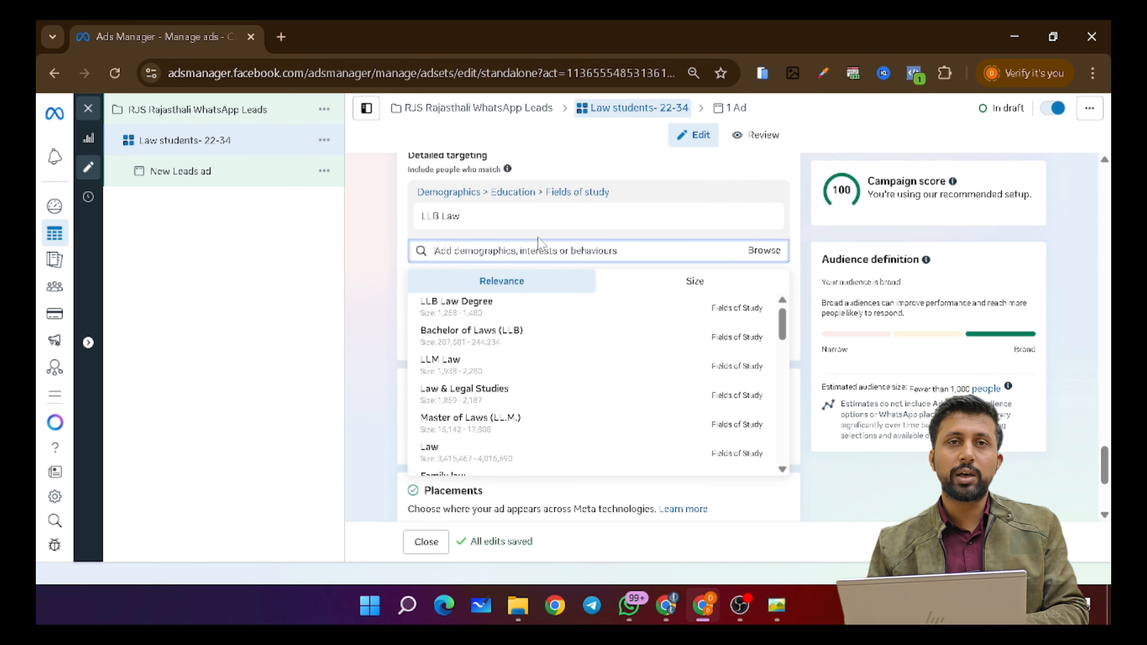
mouse_move(463, 219)
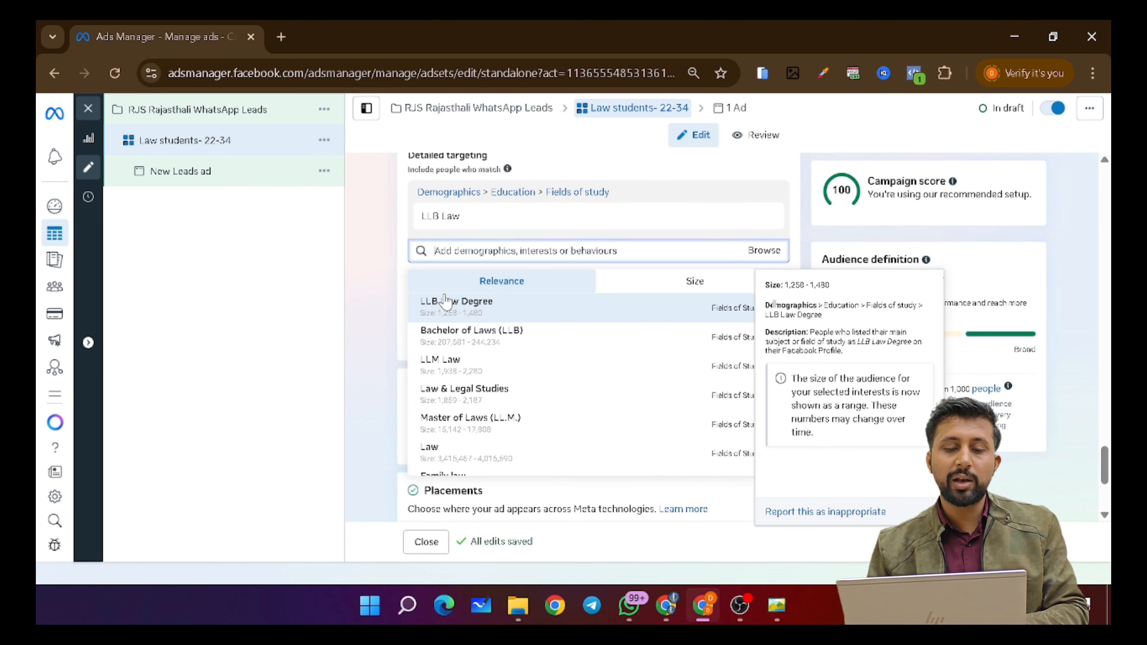
left_click(434, 303)
left_click(443, 364)
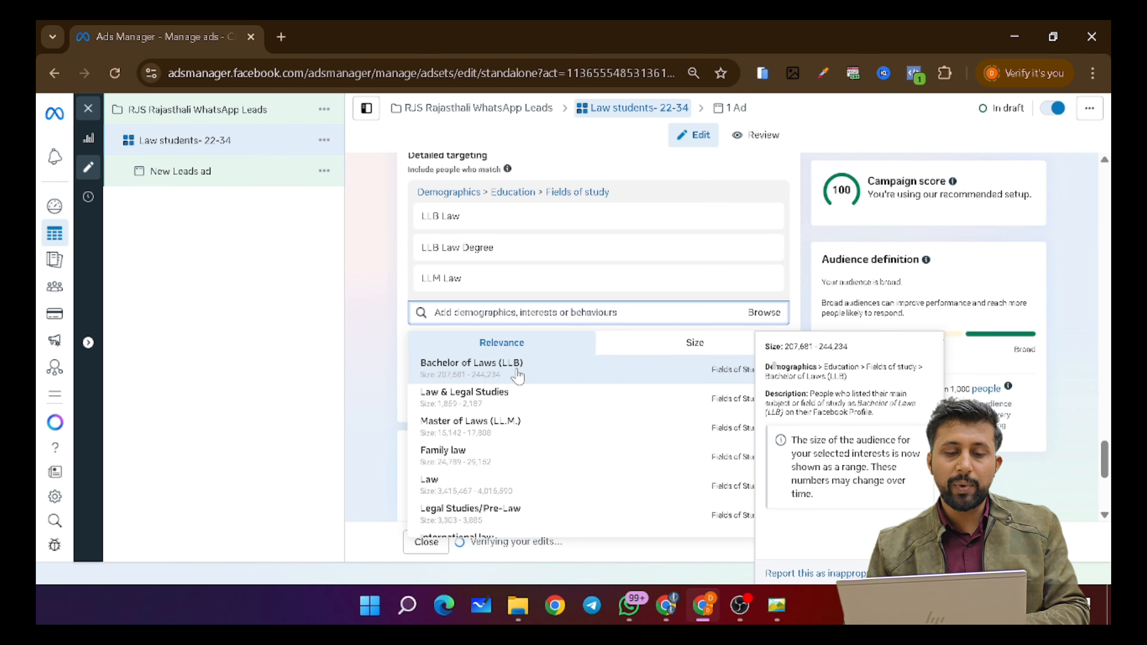
left_click(511, 373)
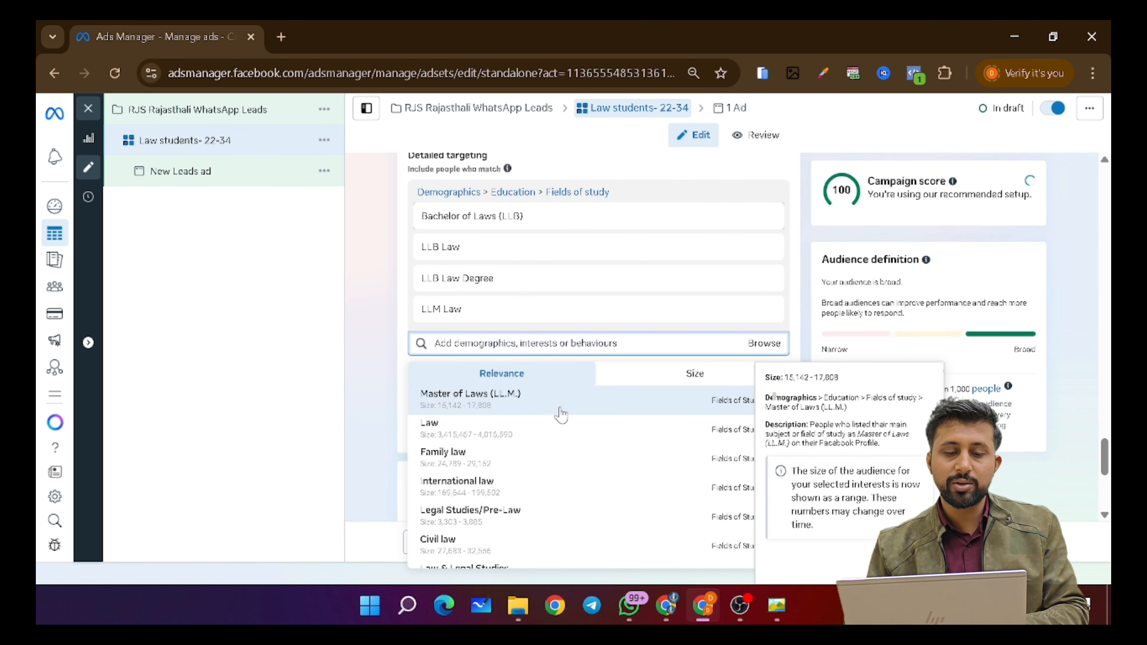
left_click(511, 407)
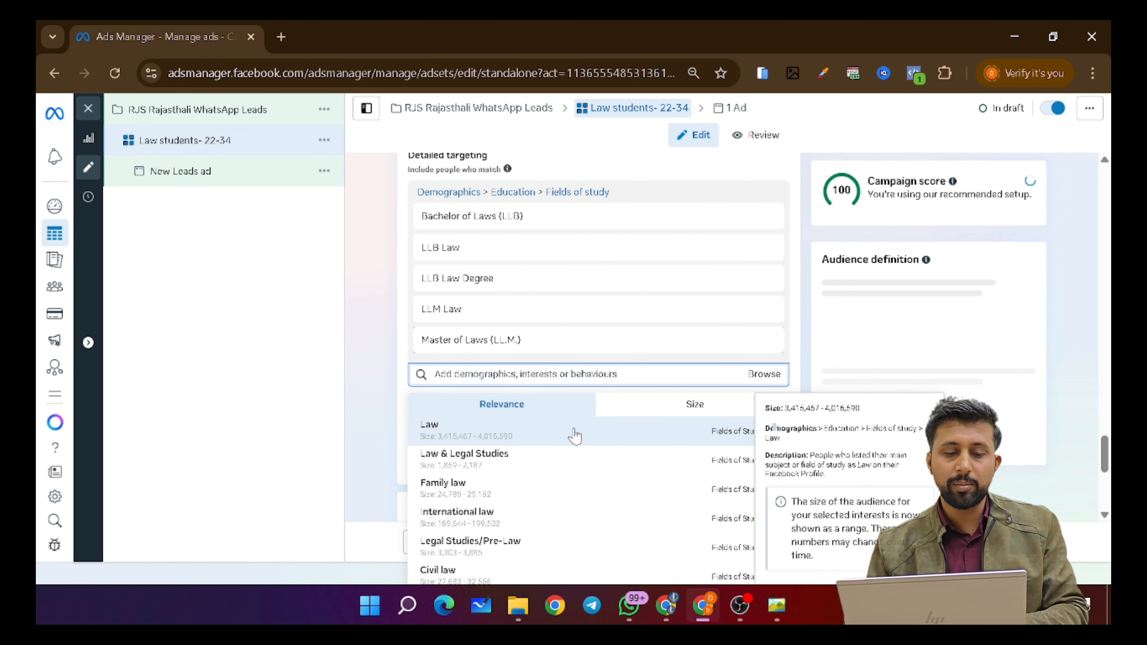
scroll(574, 435, "down", 1)
scroll(573, 435, "up", 1)
left_click(469, 453)
scroll(514, 530, "down", 6)
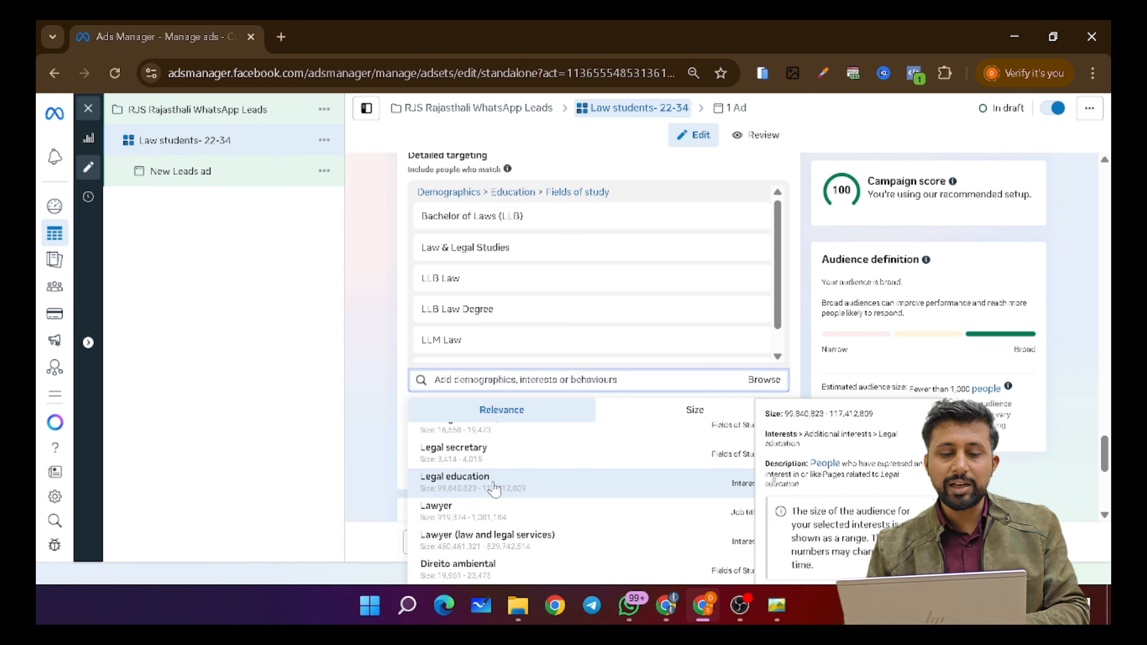
left_click(524, 485)
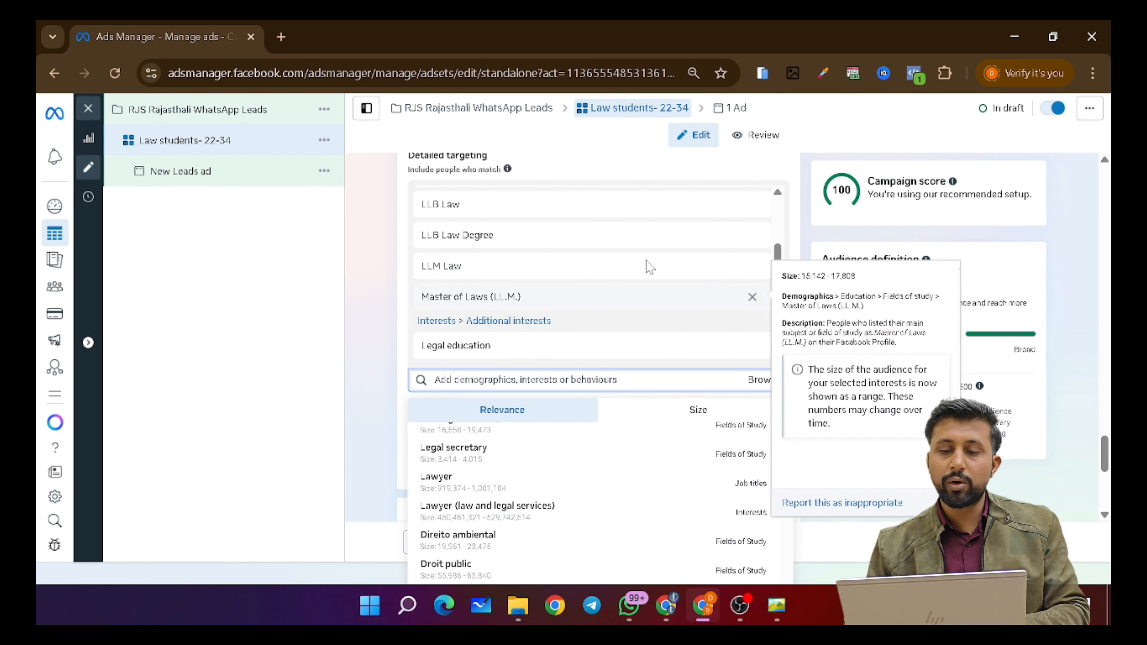
left_click(407, 285)
scroll(452, 308, "up", 2)
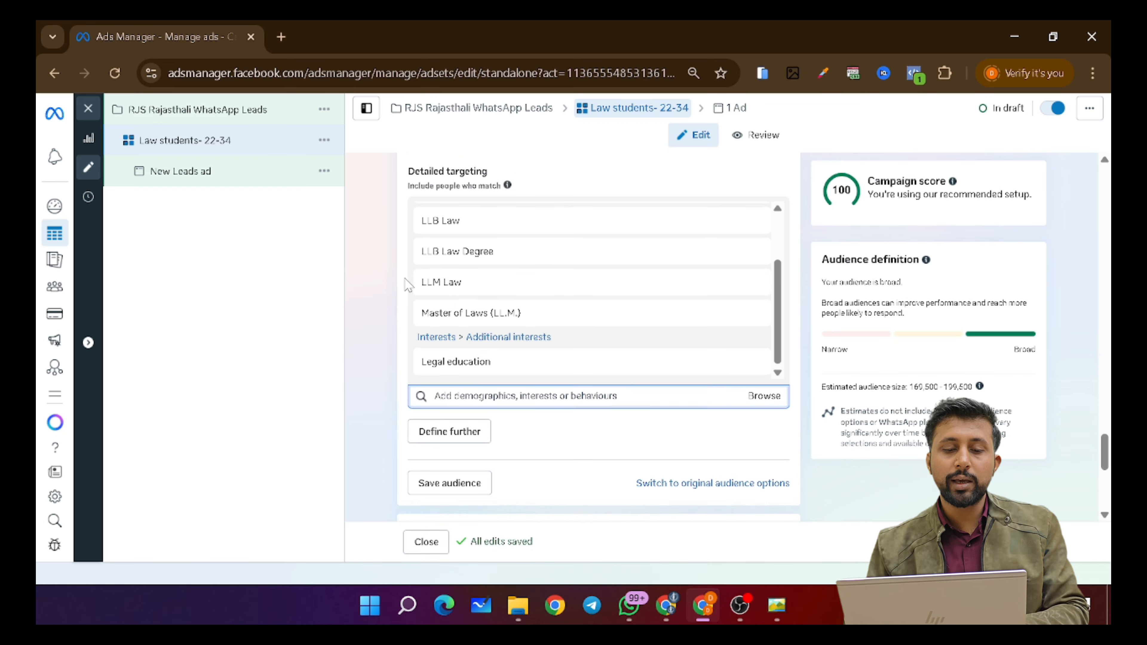
scroll(570, 332, "up", 5)
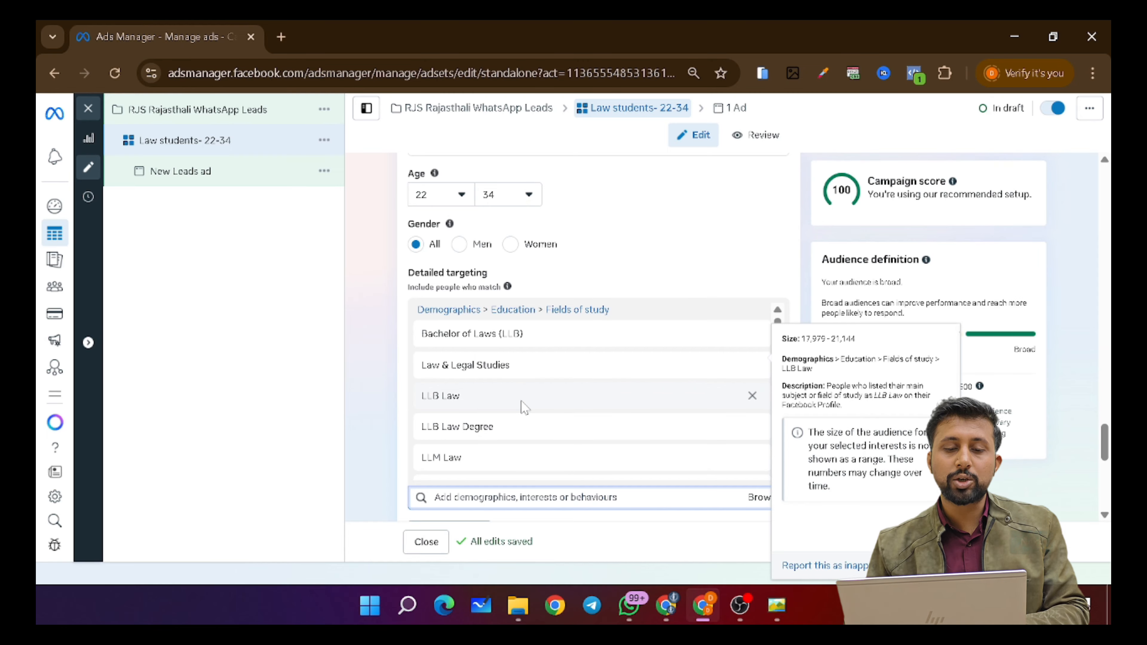
scroll(524, 404, "down", 2)
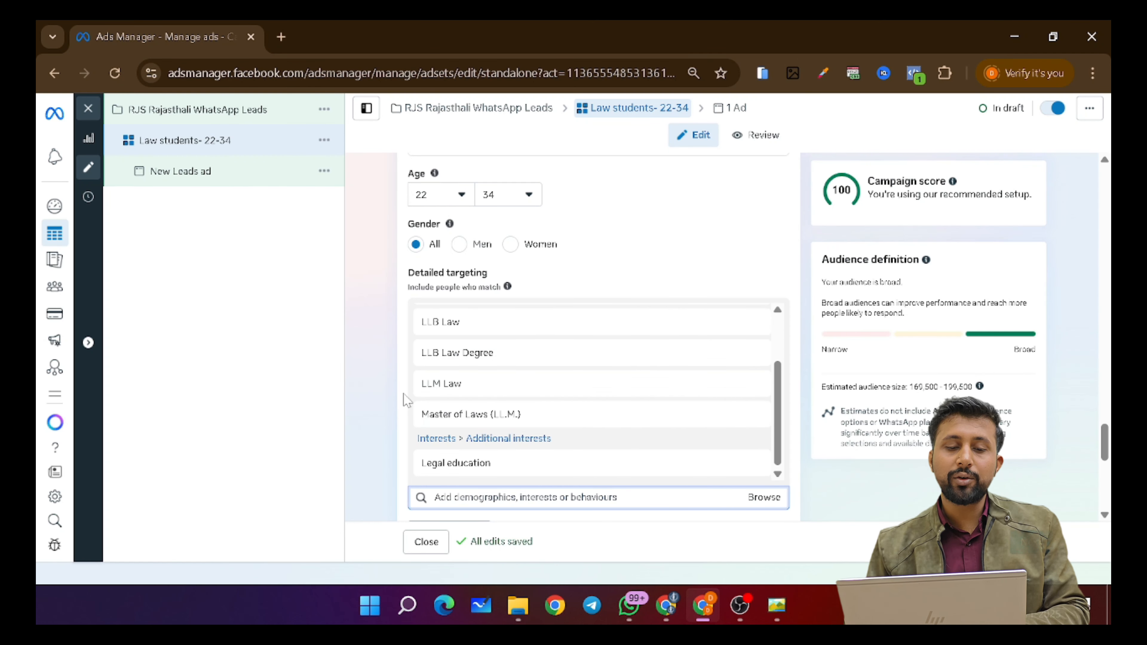
scroll(391, 402, "down", 2)
left_click(525, 418)
scroll(526, 515, "down", 5)
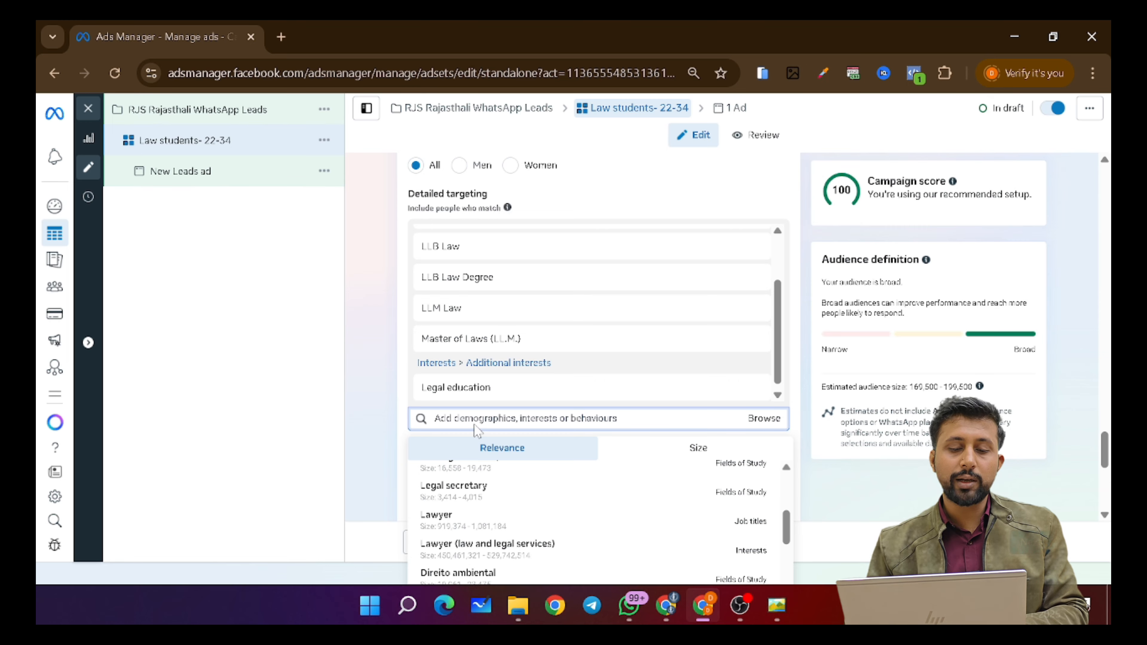
mouse_move(500, 556)
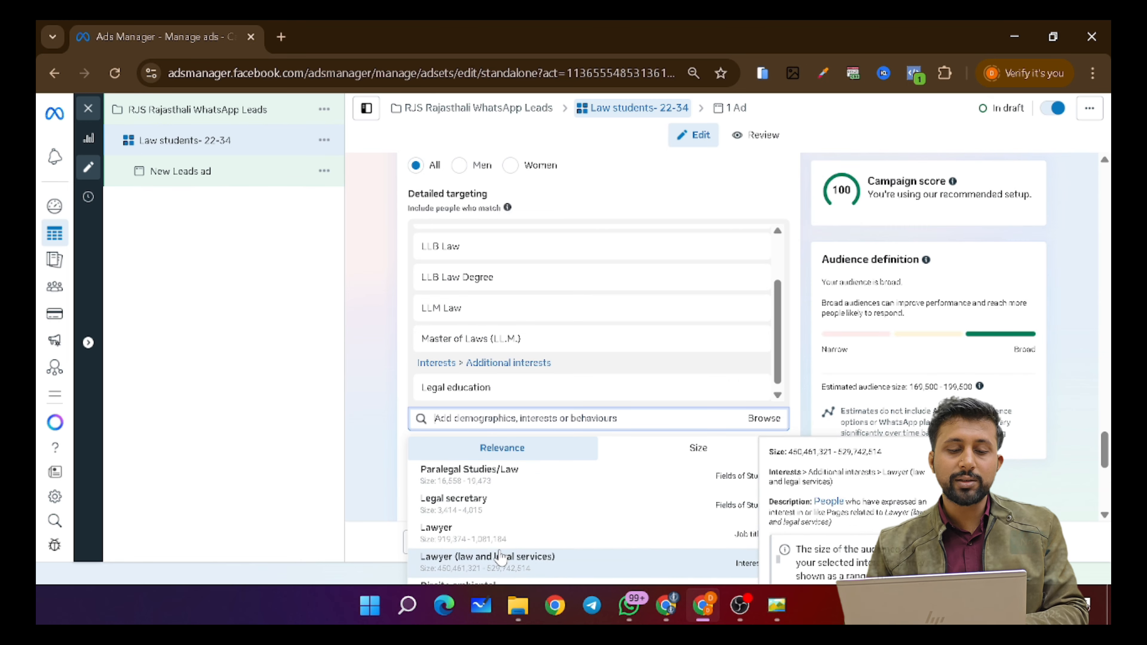
left_click(395, 394)
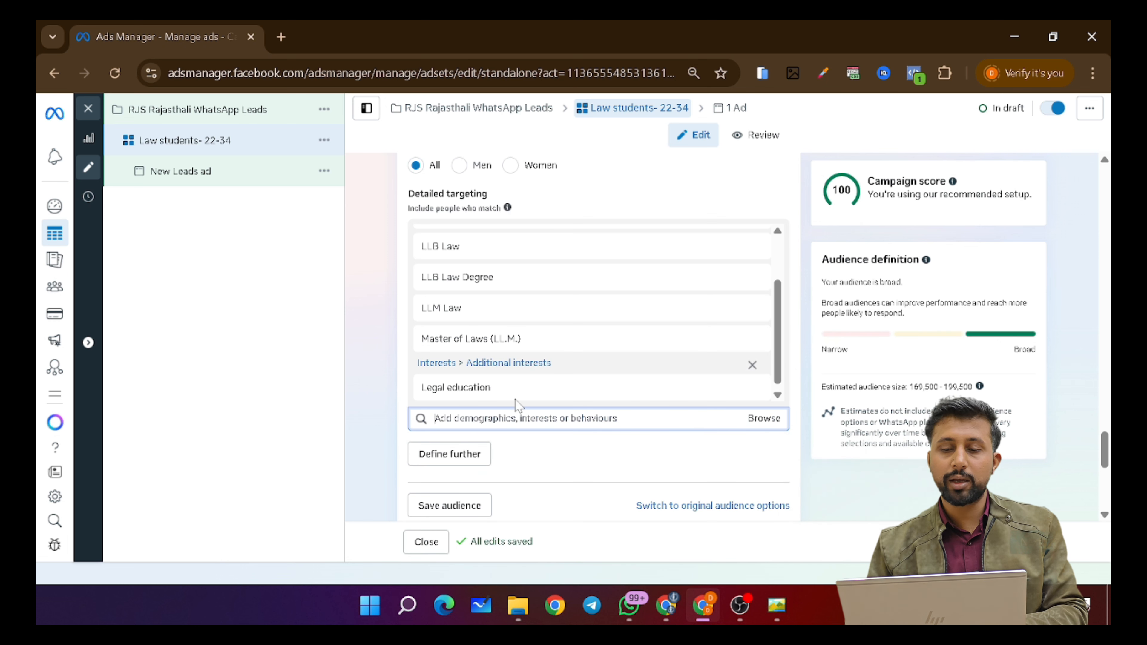
mouse_move(630, 395)
scroll(631, 395, "up", 1)
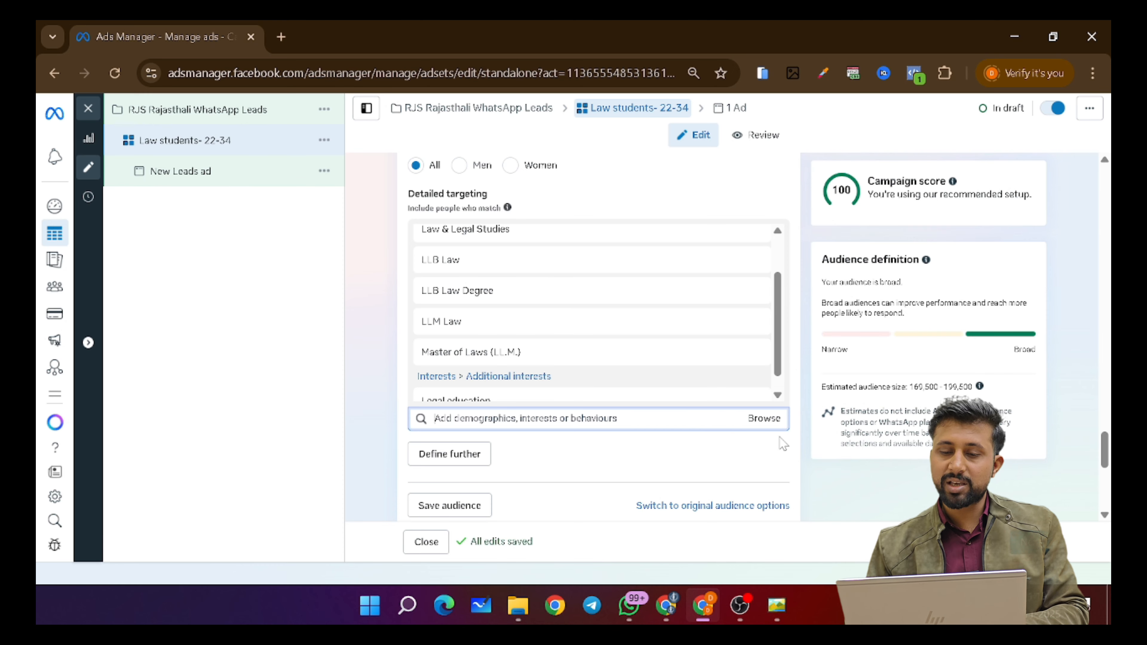
scroll(713, 488, "down", 2)
scroll(713, 489, "down", 6)
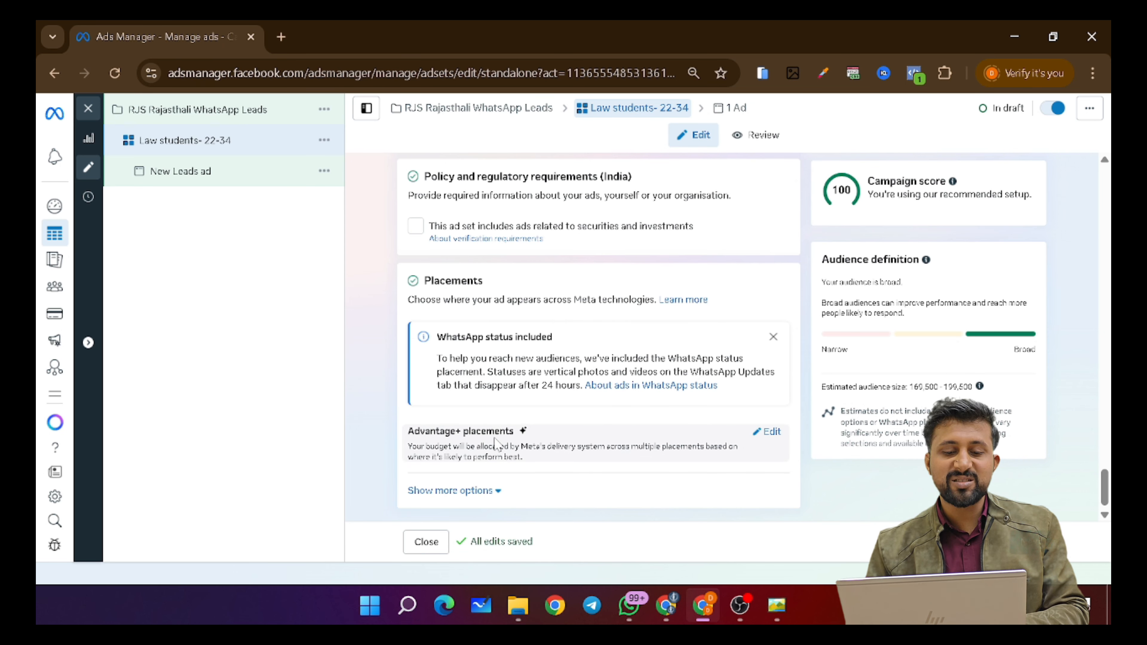
- Switch placements to Manual placements and untick Audience Network
left_click(768, 433)
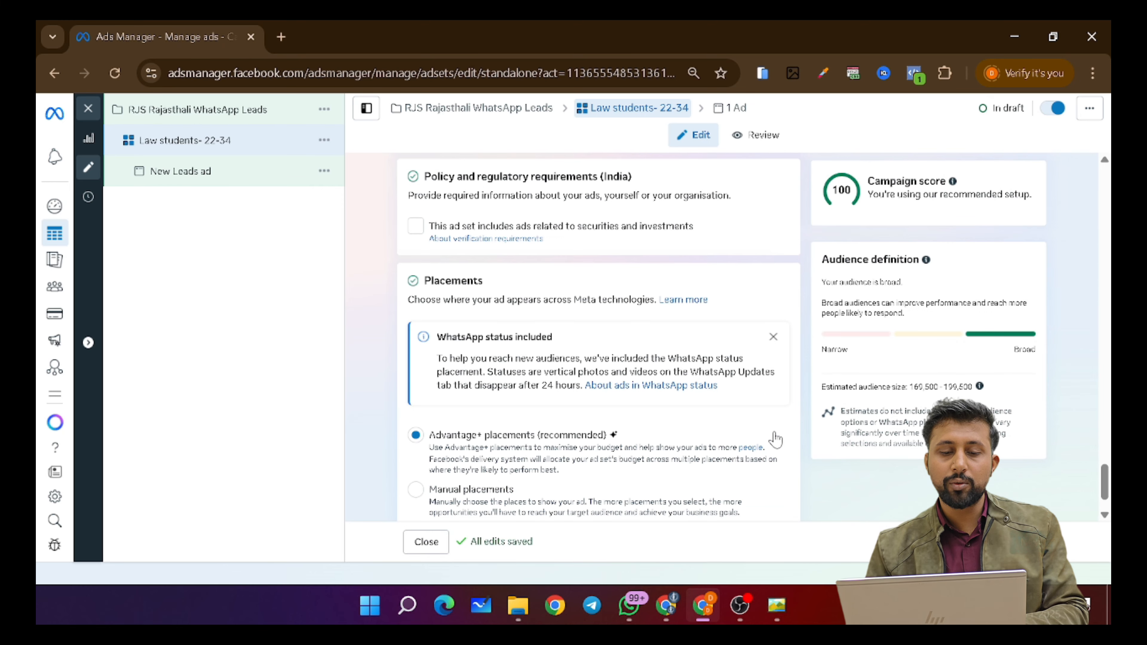
scroll(583, 438, "down", 1)
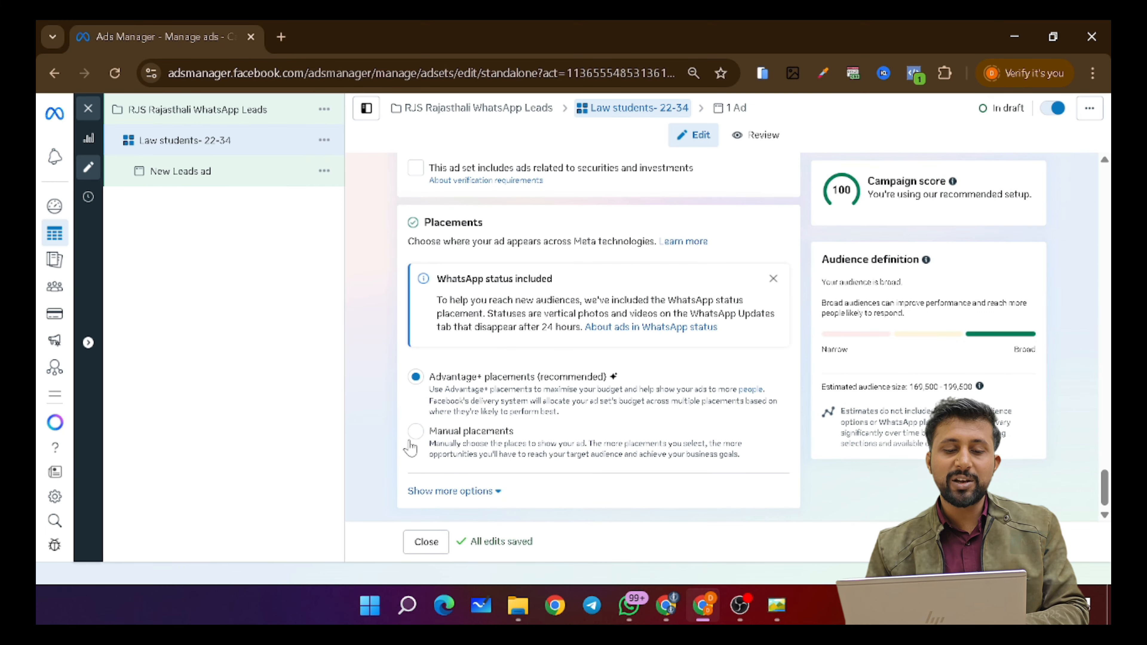
left_click(415, 431)
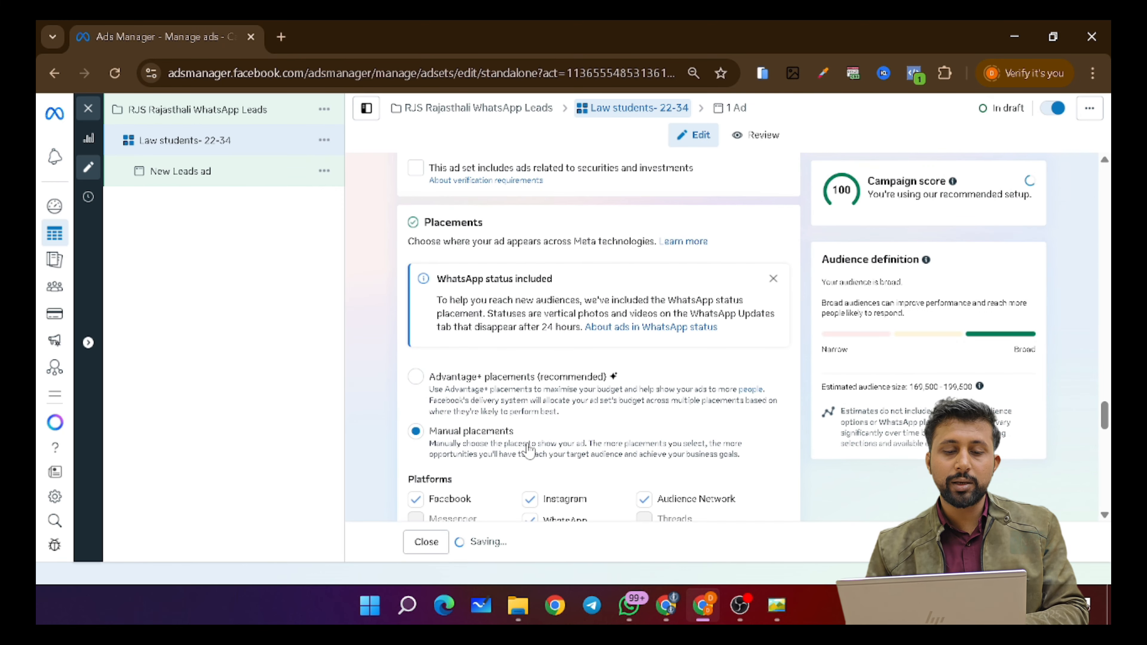
scroll(529, 450, "down", 6)
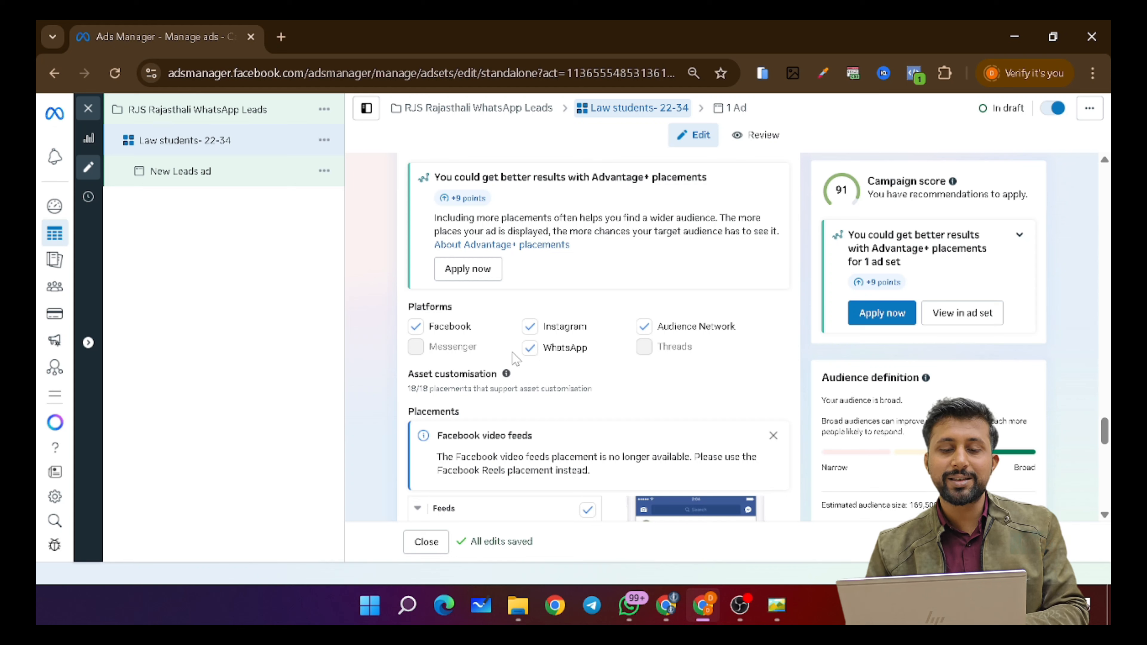
scroll(651, 357, "down", 1)
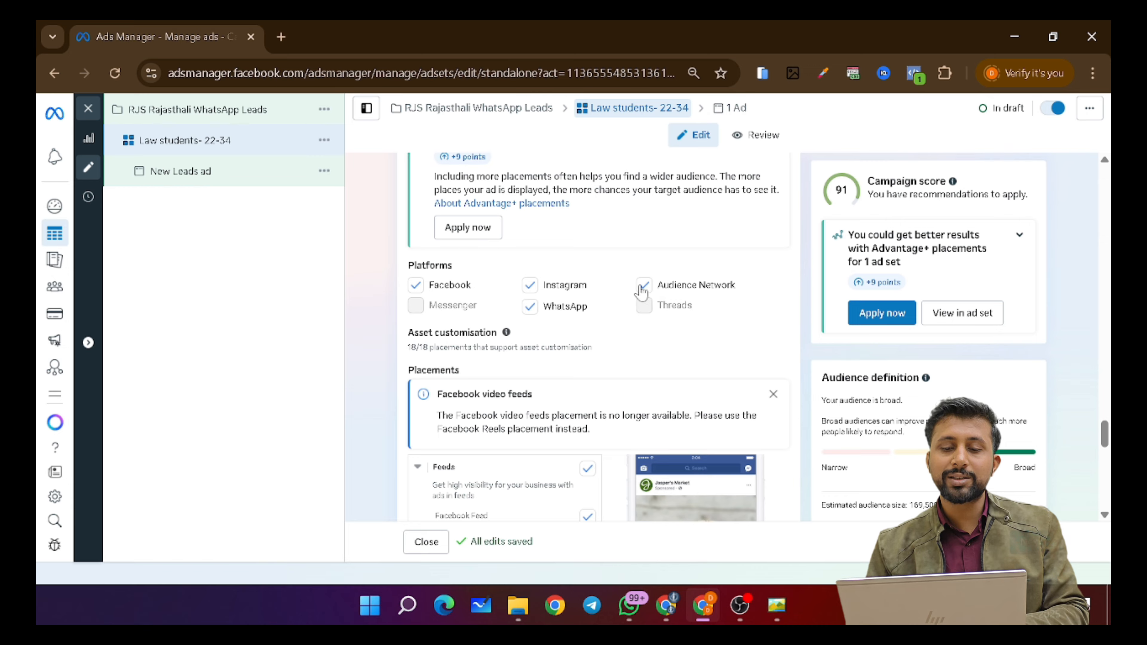
left_click(644, 285)
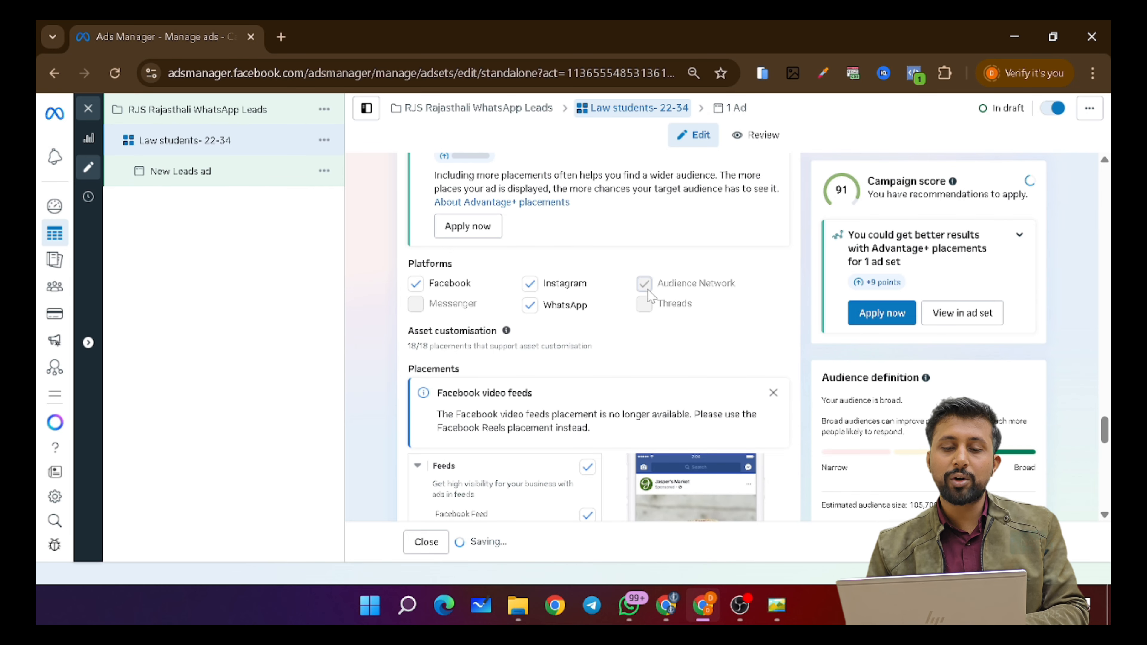
- Open the New Leads ad from the left tree for editing
scroll(520, 406, "down", 5)
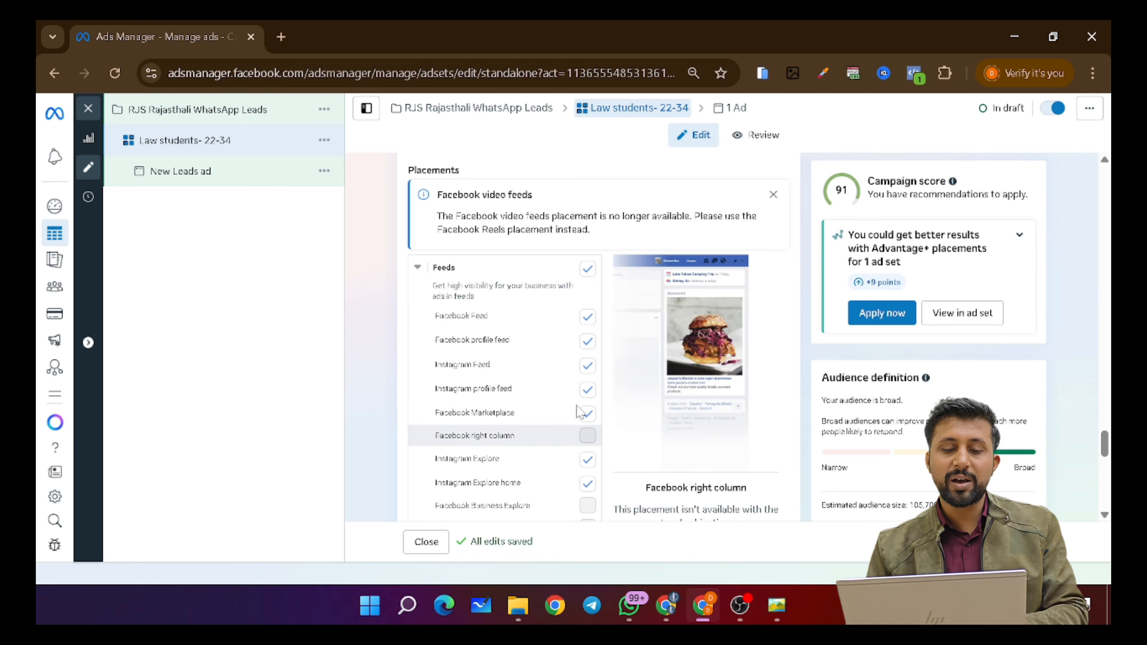
scroll(510, 430, "down", 4)
scroll(509, 428, "down", 8)
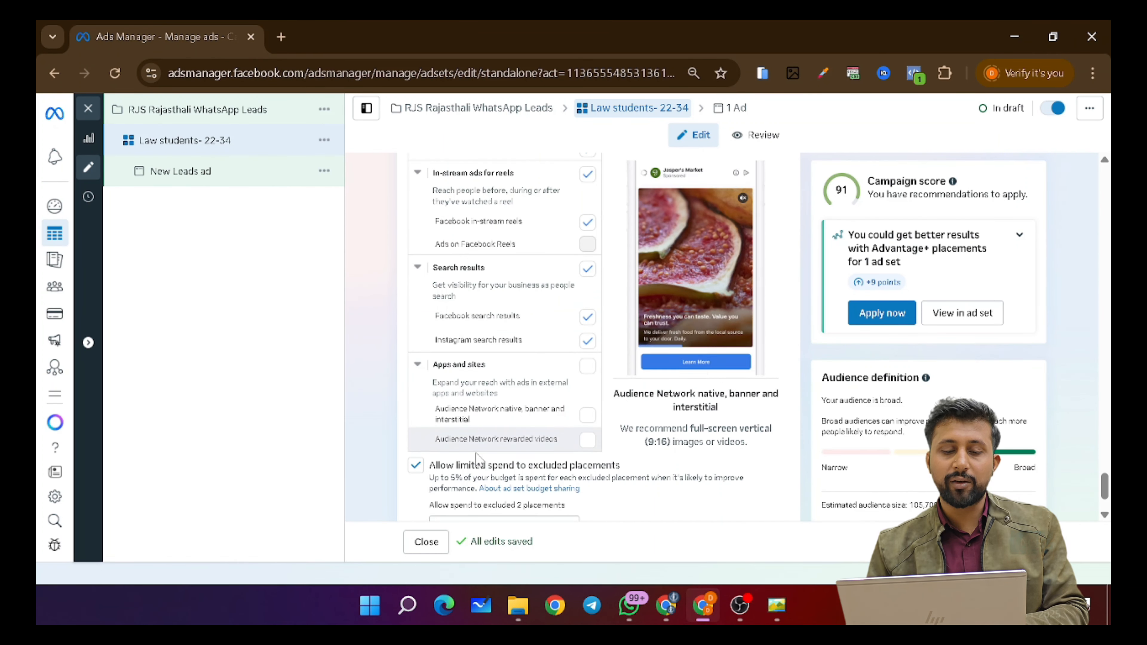
scroll(478, 400, "down", 2)
left_click(181, 171)
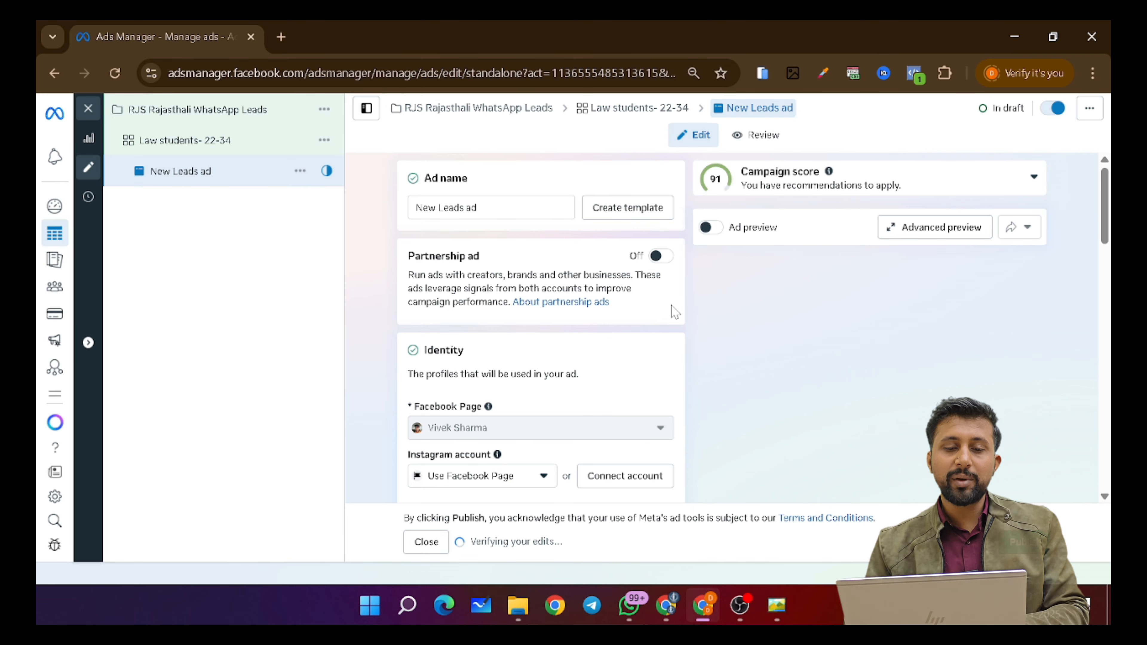
- Scroll past Identity in the New Leads ad and open the Ad setup dropdown showing Create ad
scroll(524, 354, "down", 4)
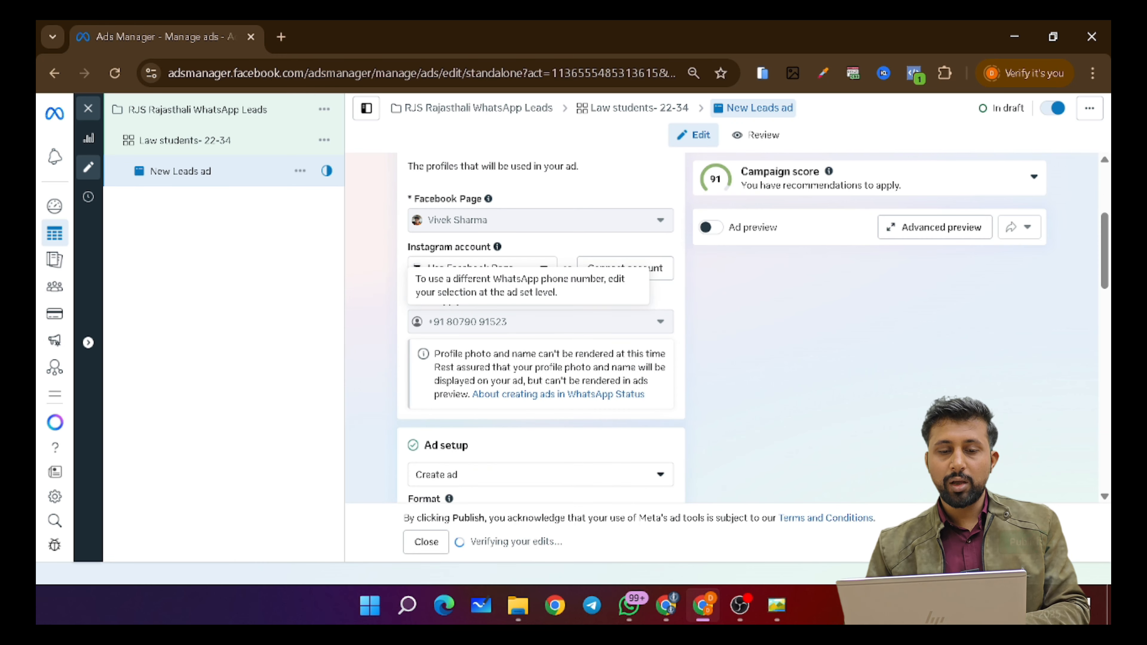
scroll(412, 236, "up", 2)
scroll(412, 235, "up", 2)
scroll(412, 235, "down", 1)
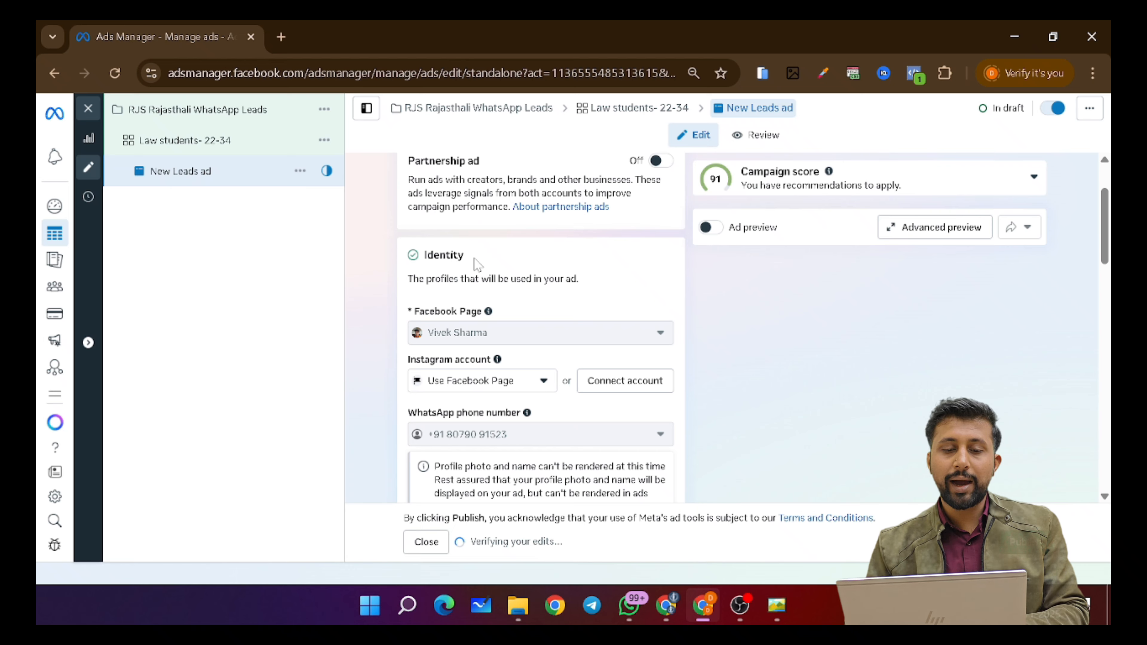
scroll(542, 257, "down", 1)
scroll(524, 271, "down", 2)
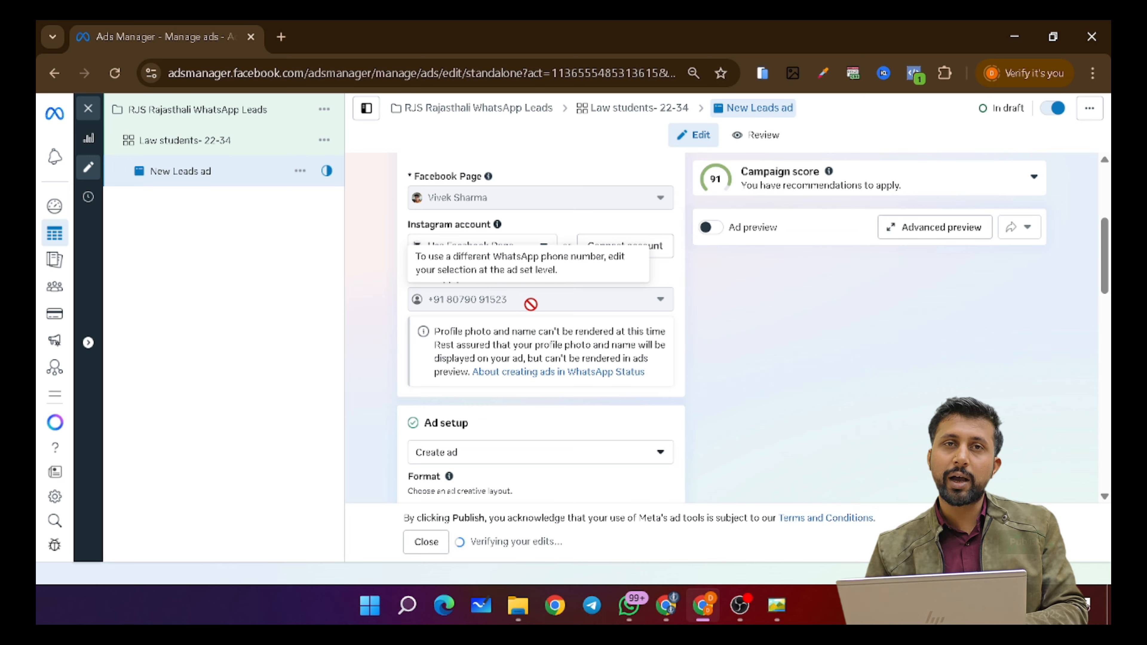
scroll(531, 303, "down", 2)
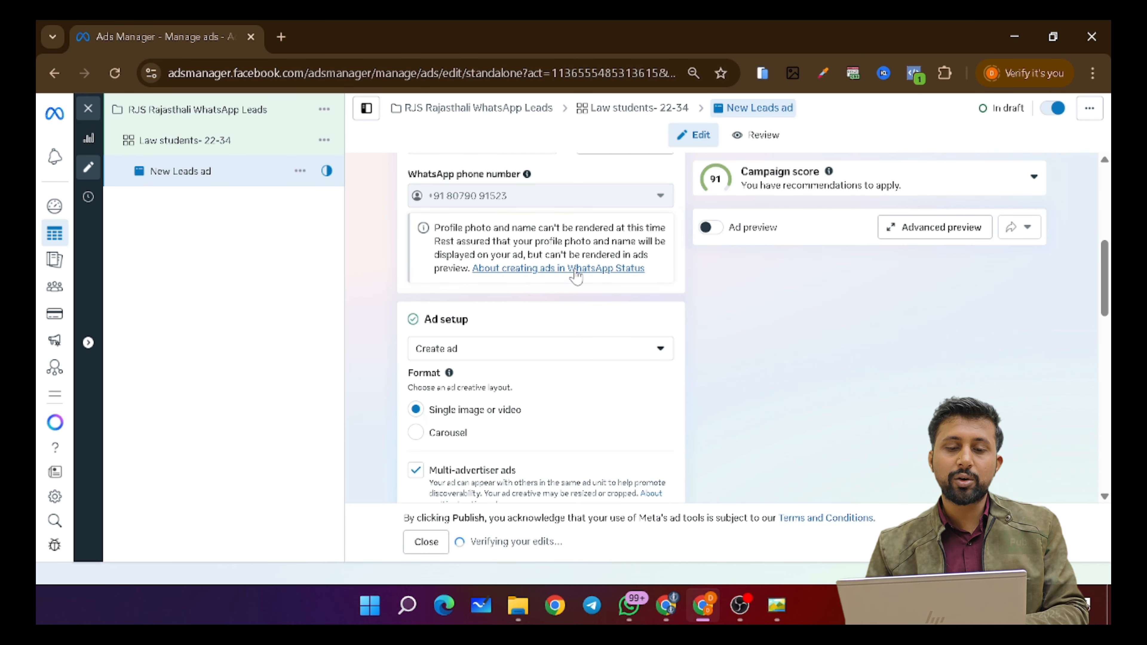
scroll(605, 282, "down", 1)
scroll(553, 302, "down", 1)
left_click(524, 239)
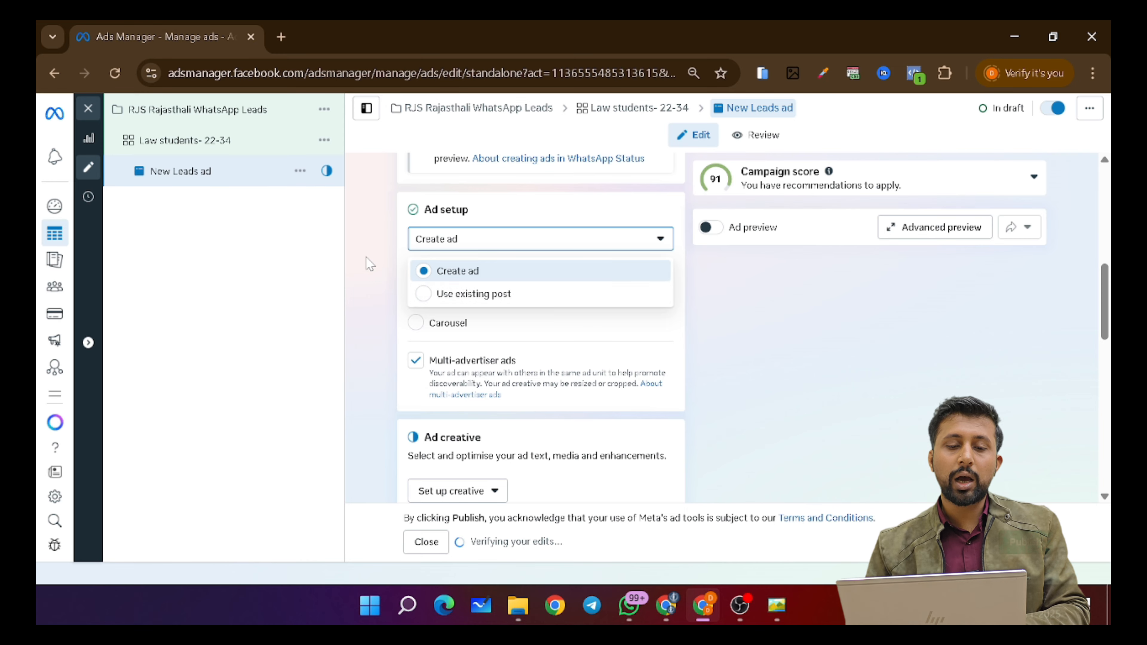
- Set the Ad setup dropdown to Use existing post
left_click(369, 264)
scroll(370, 265, "up", 3)
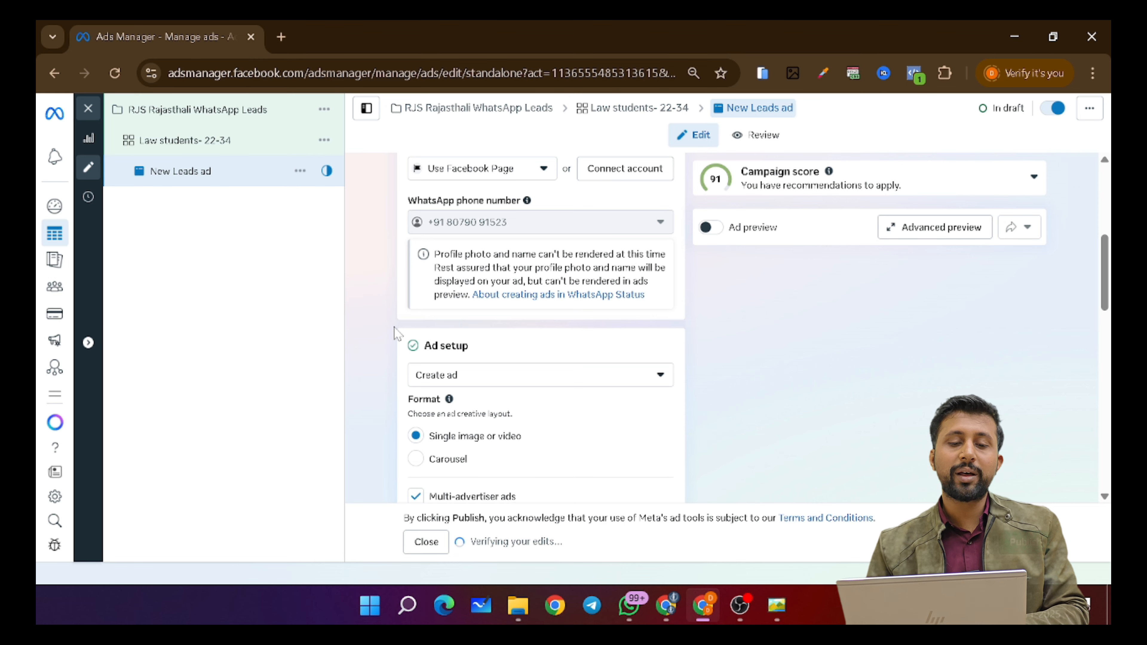
scroll(394, 333, "down", 1)
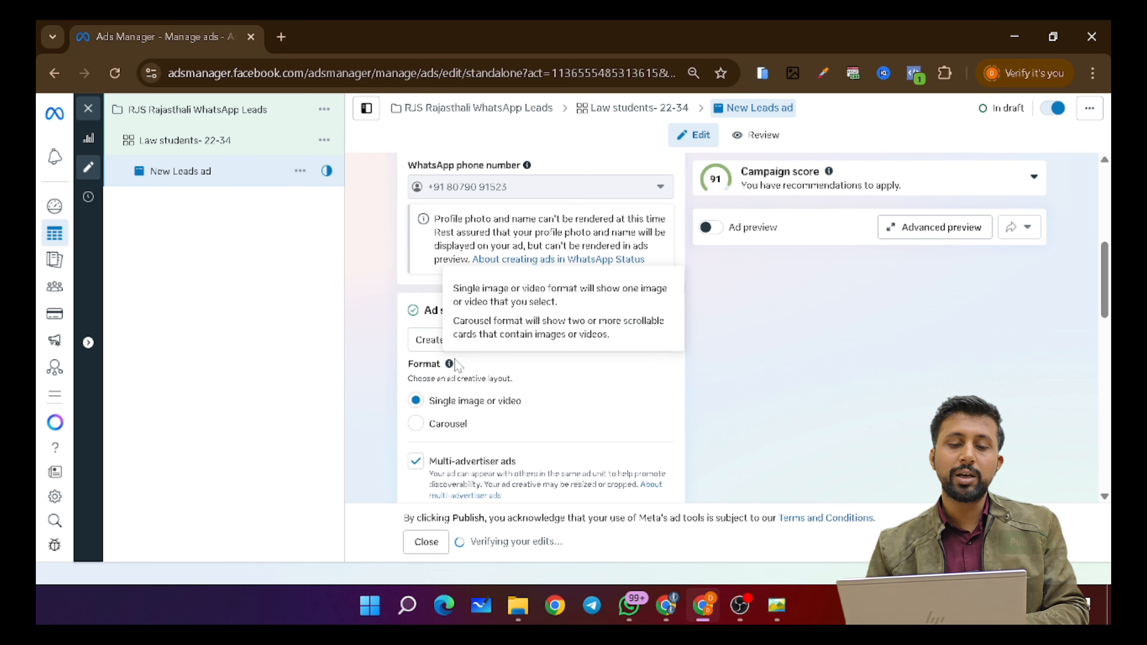
scroll(469, 305, "down", 1)
left_click(471, 298)
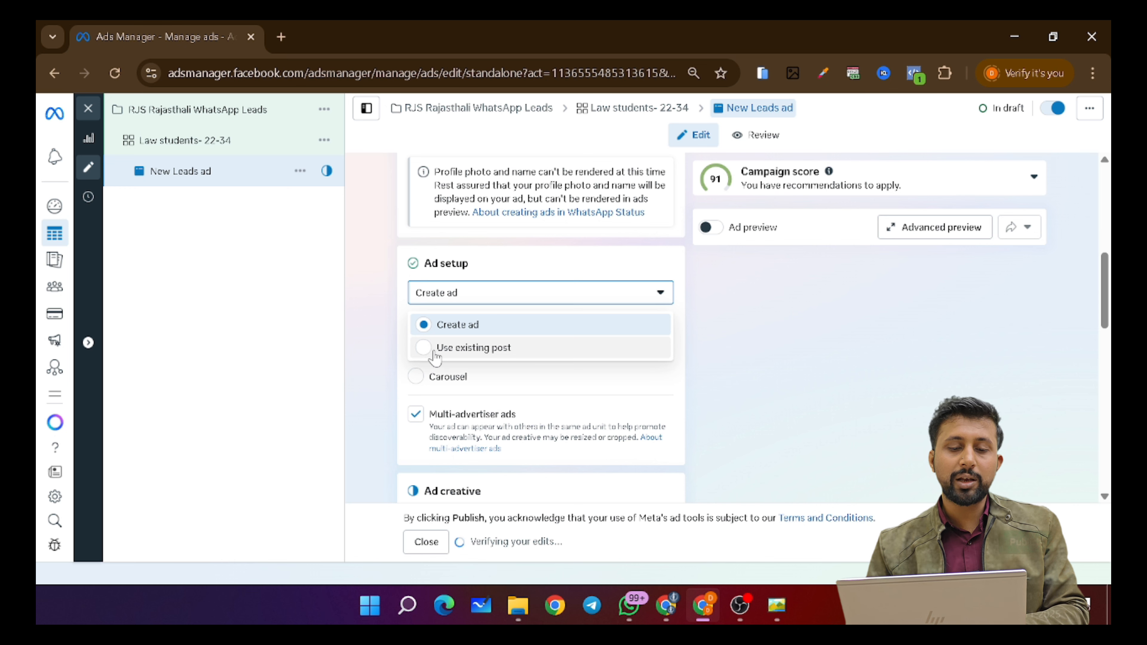
left_click(425, 351)
- Open Select post under Ad creative and check the Instagram posts list
scroll(570, 389, "down", 2)
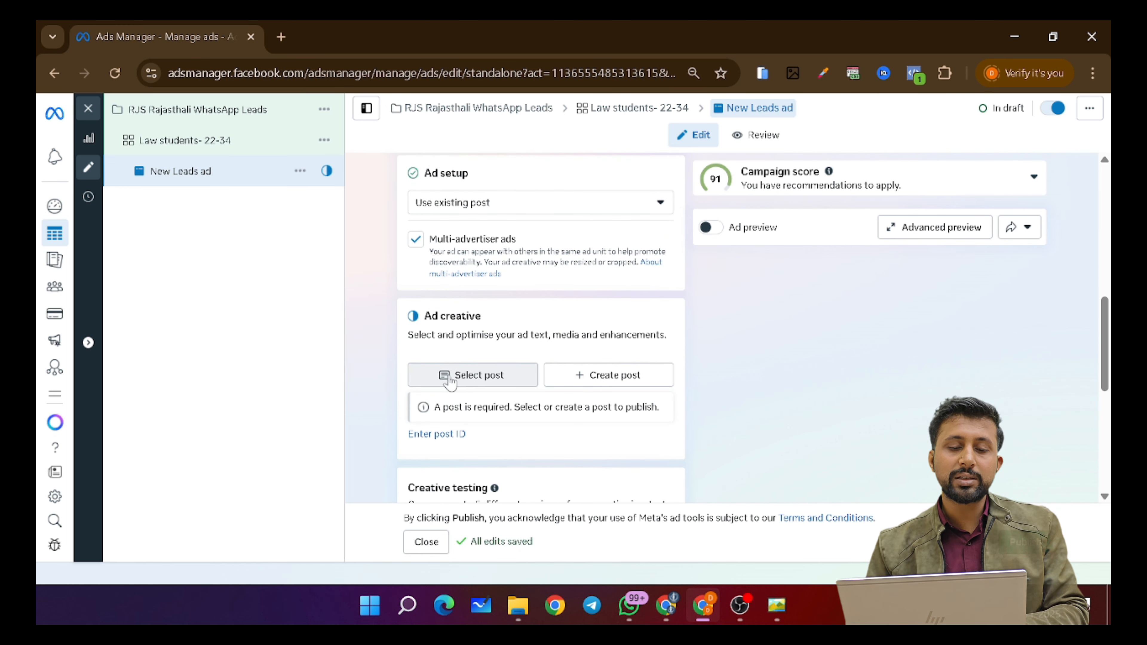
left_click(487, 380)
left_click(300, 178)
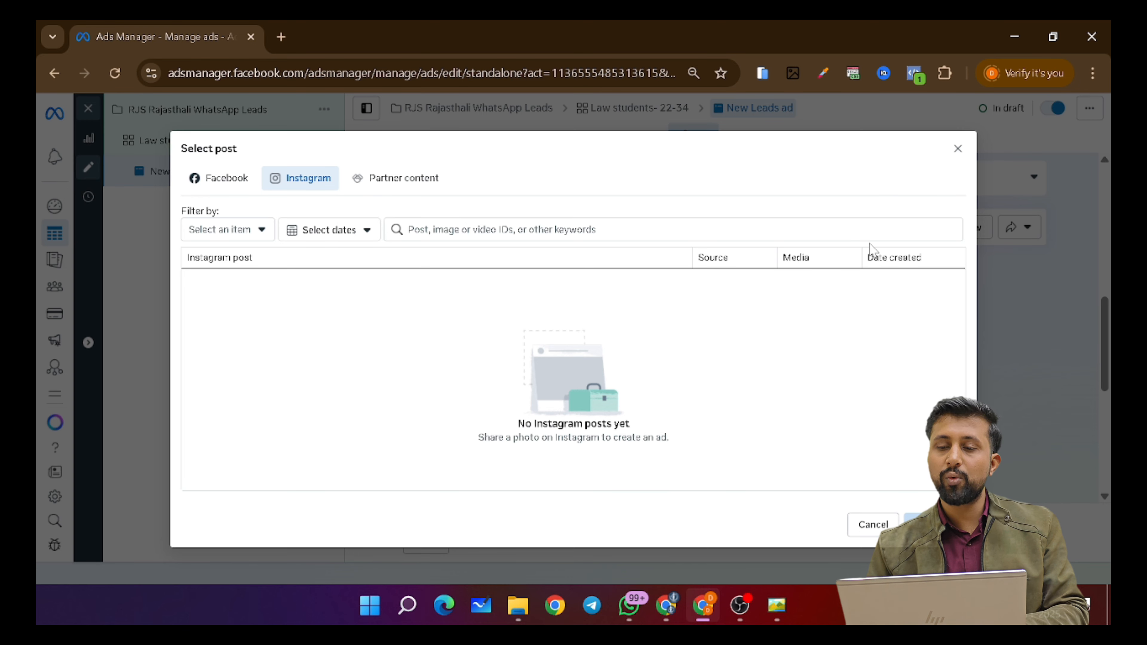
- Close the post picker without choosing a post and switch Ad setup back to Create ad
left_click(957, 148)
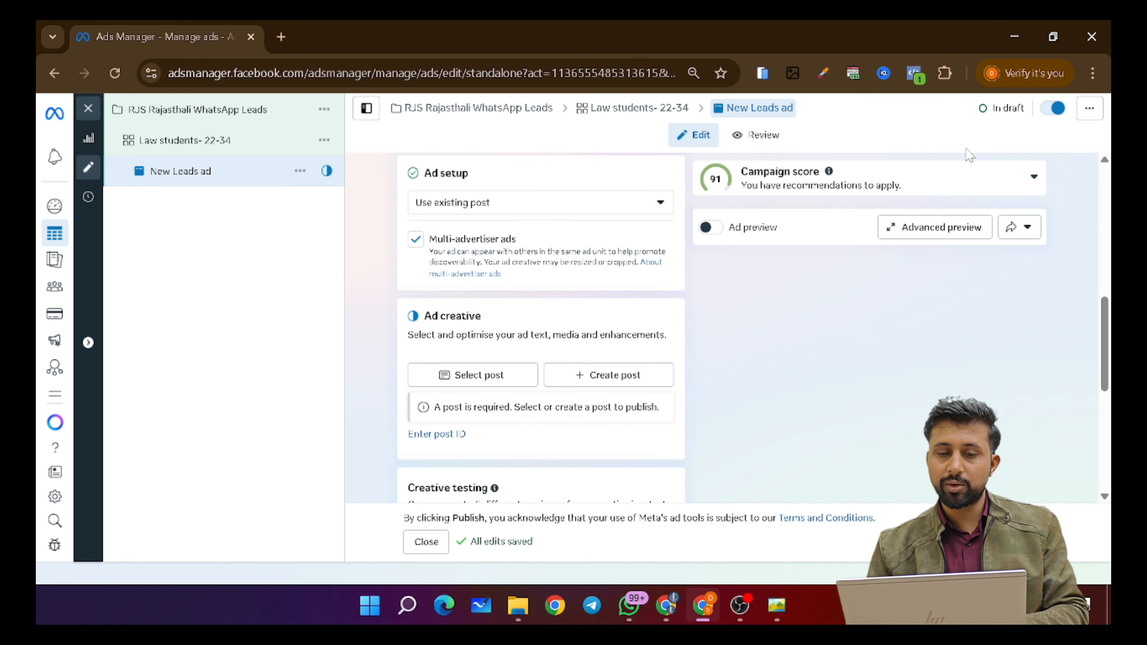
scroll(596, 303, "up", 3)
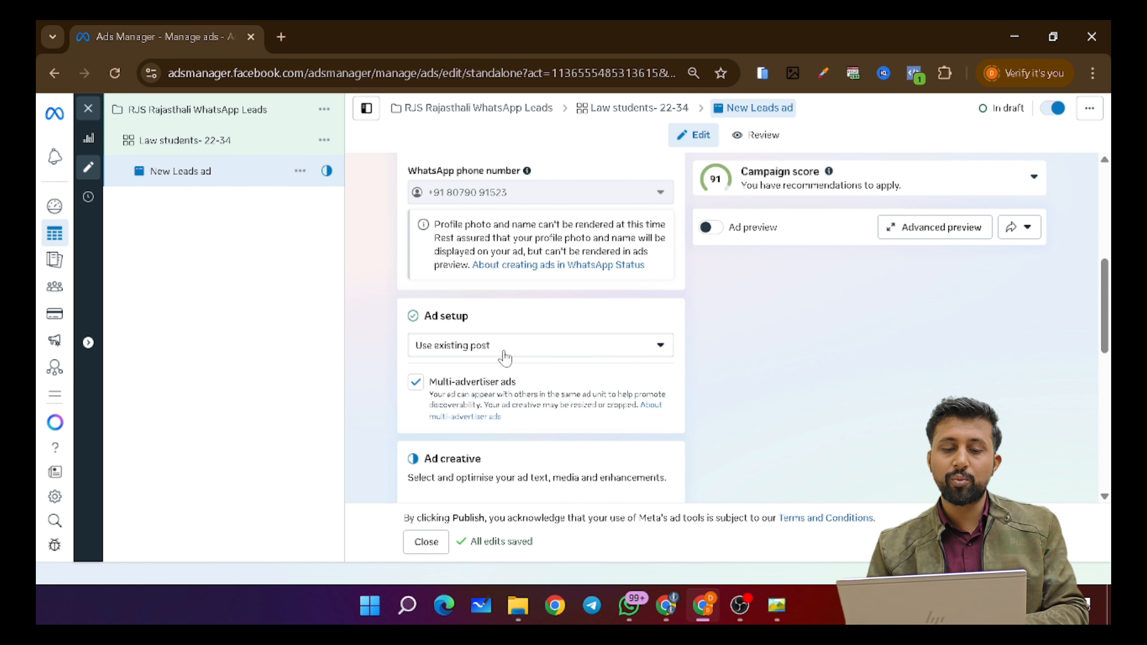
left_click(502, 346)
left_click(463, 378)
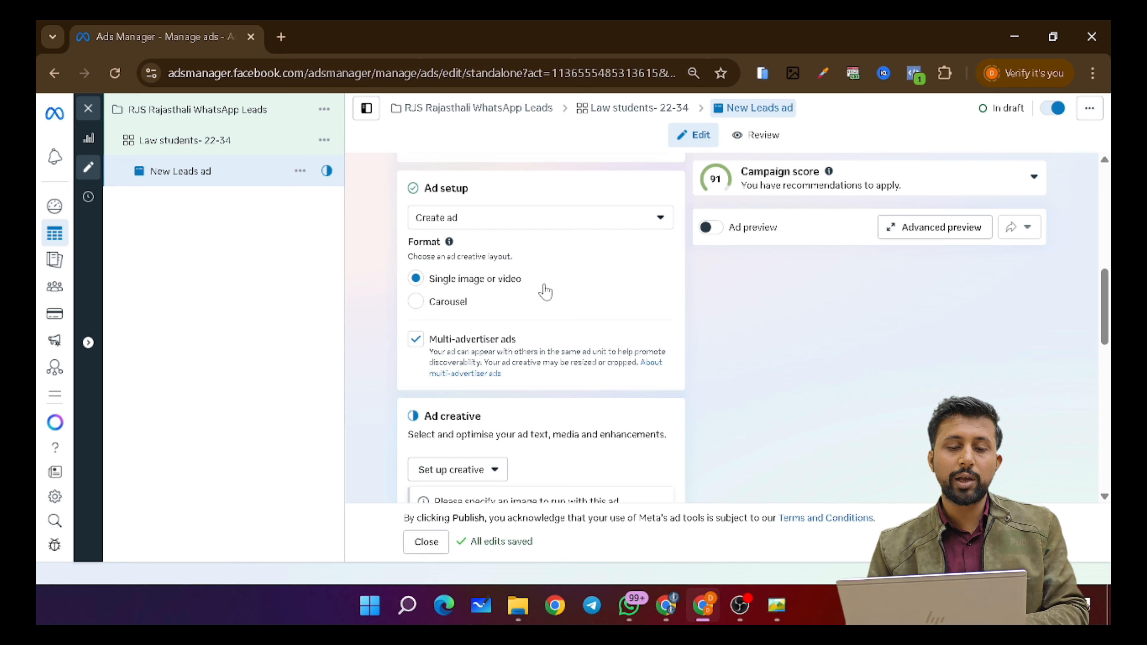
- Untick Multi-advertiser ads for the New Leads ad
scroll(546, 292, "down", 2)
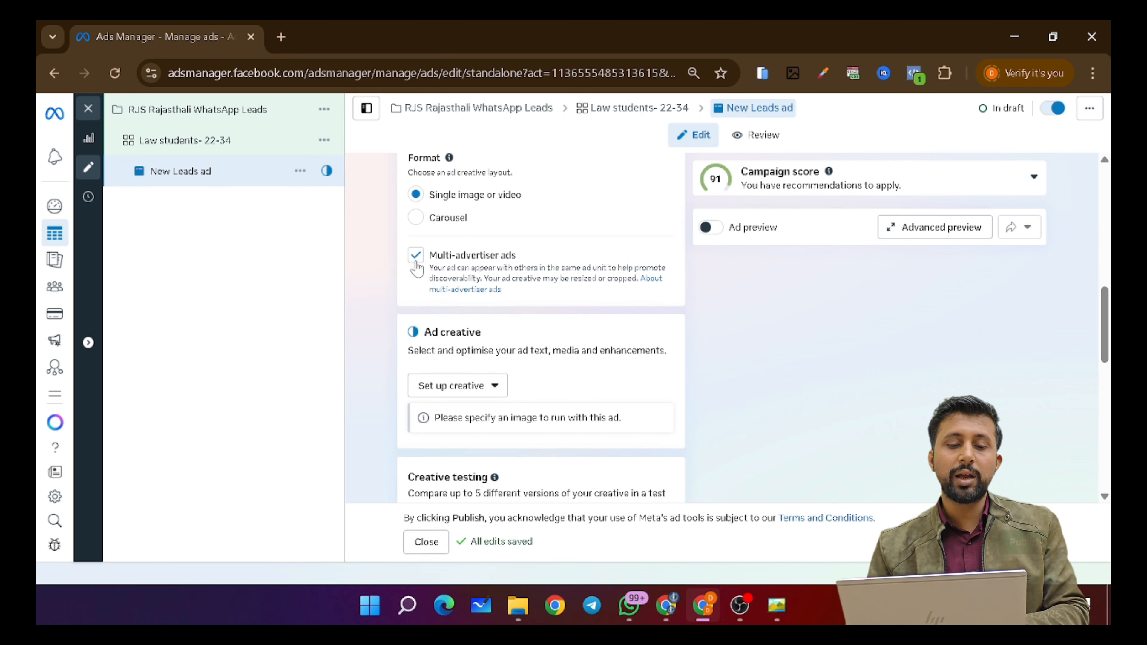
left_click(499, 272)
scroll(499, 271, "down", 2)
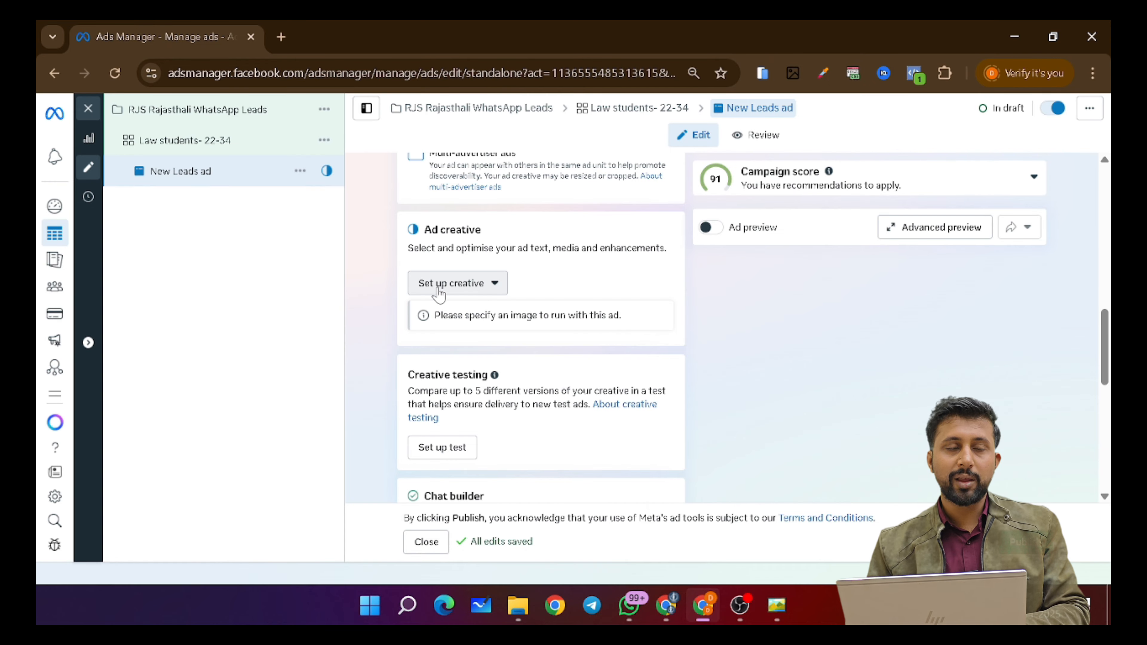
- Choose Image ad under Set up creative to open the media picker
left_click(465, 291)
left_click(452, 317)
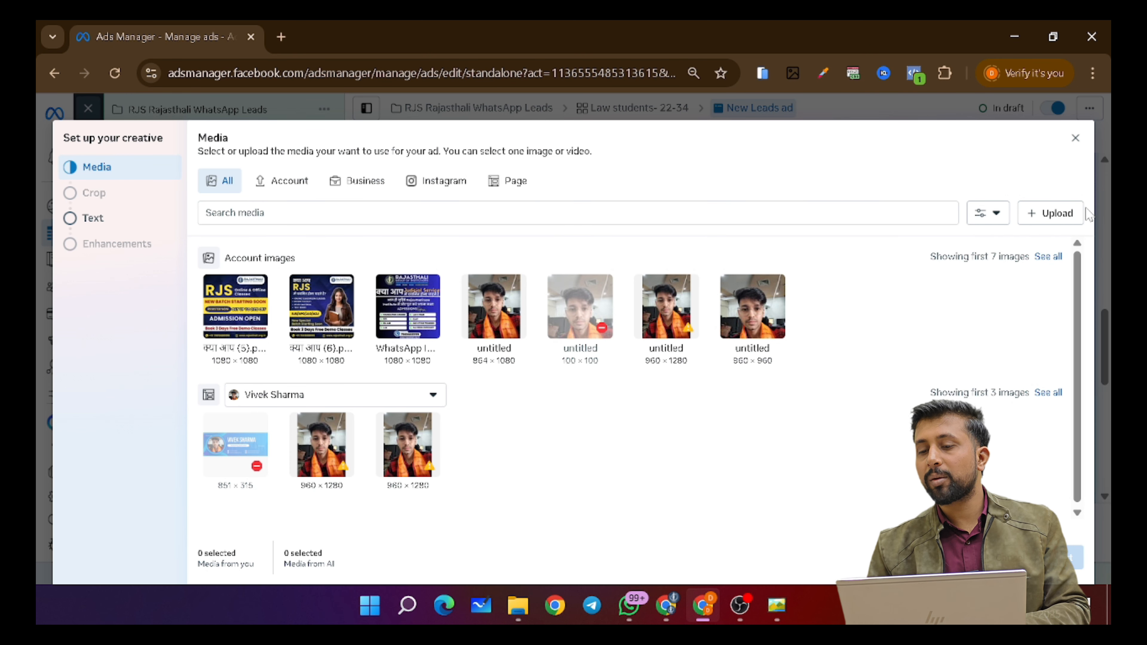
- Select the RJS batch poster from the account images and continue to cropping
left_click(1051, 221)
left_click(1092, 33)
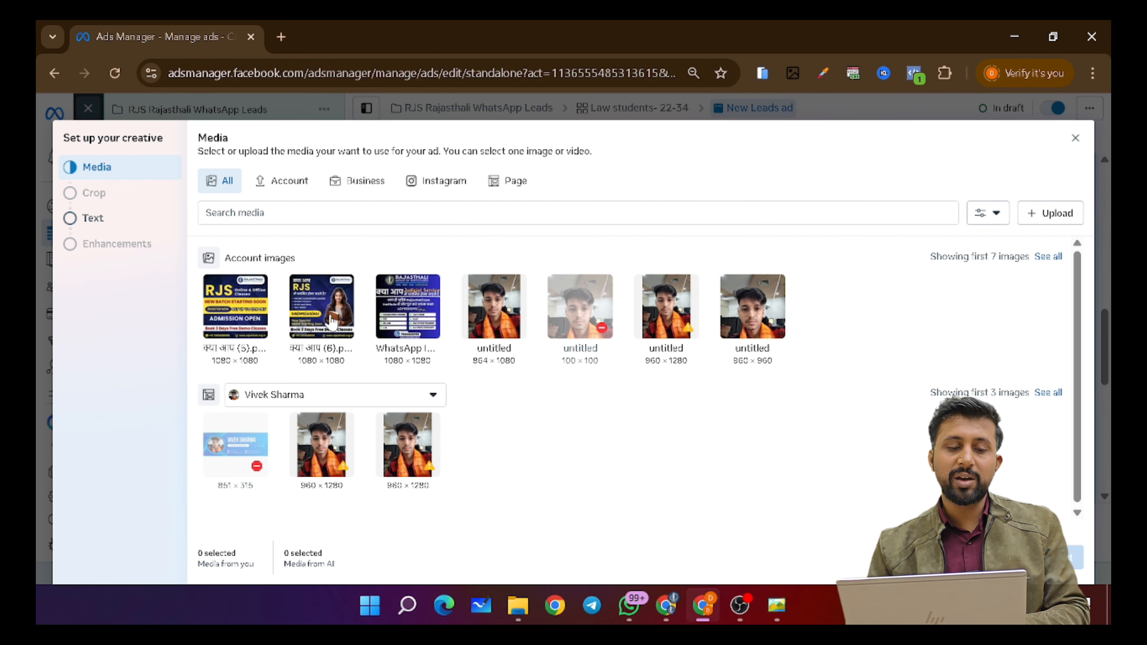
left_click(322, 305)
left_click(1070, 557)
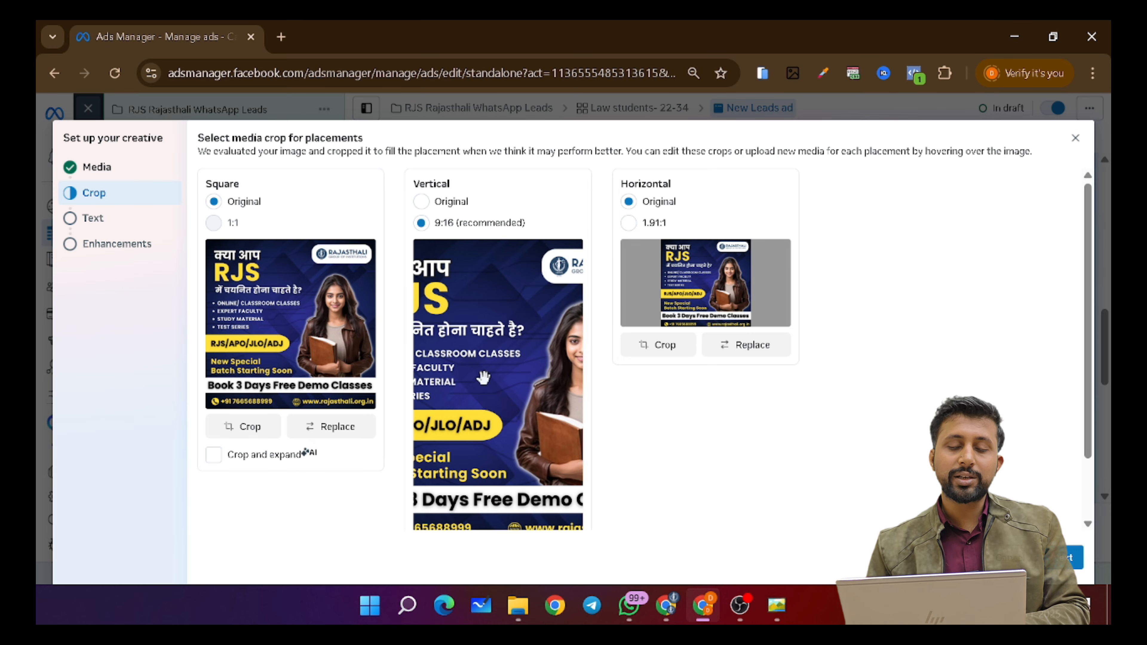
- Leave the Vertical crop on Original after trying 9:16, then continue to the Text step
scroll(497, 298, "down", 1)
scroll(505, 307, "up", 1)
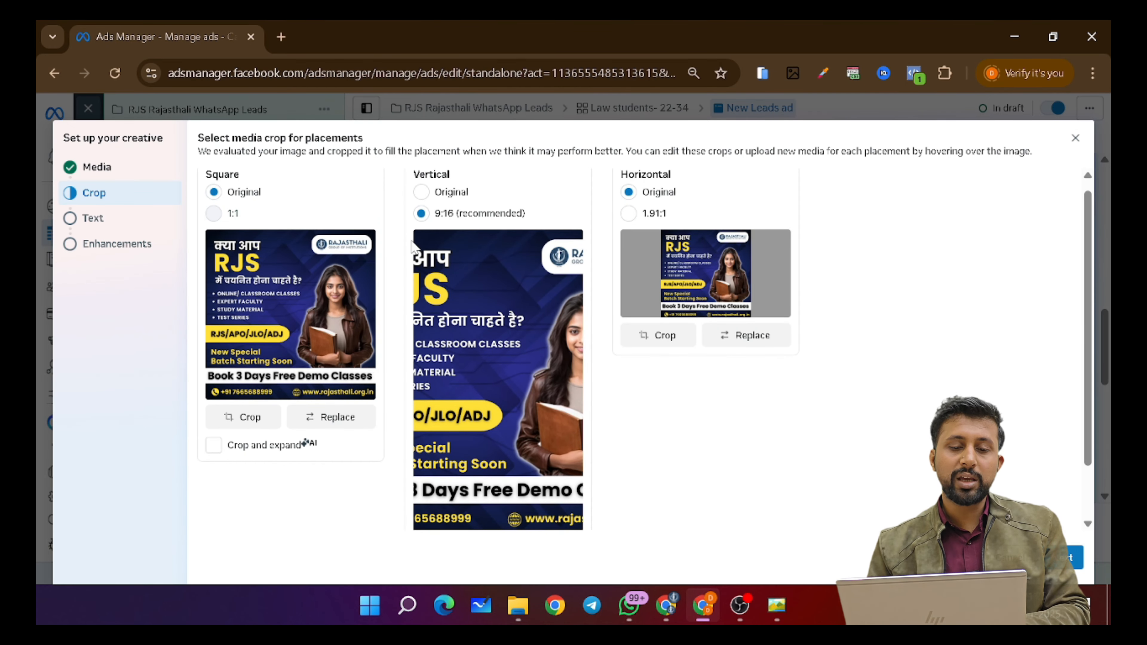
left_click(421, 191)
scroll(497, 316, "down", 3)
scroll(530, 317, "up", 2)
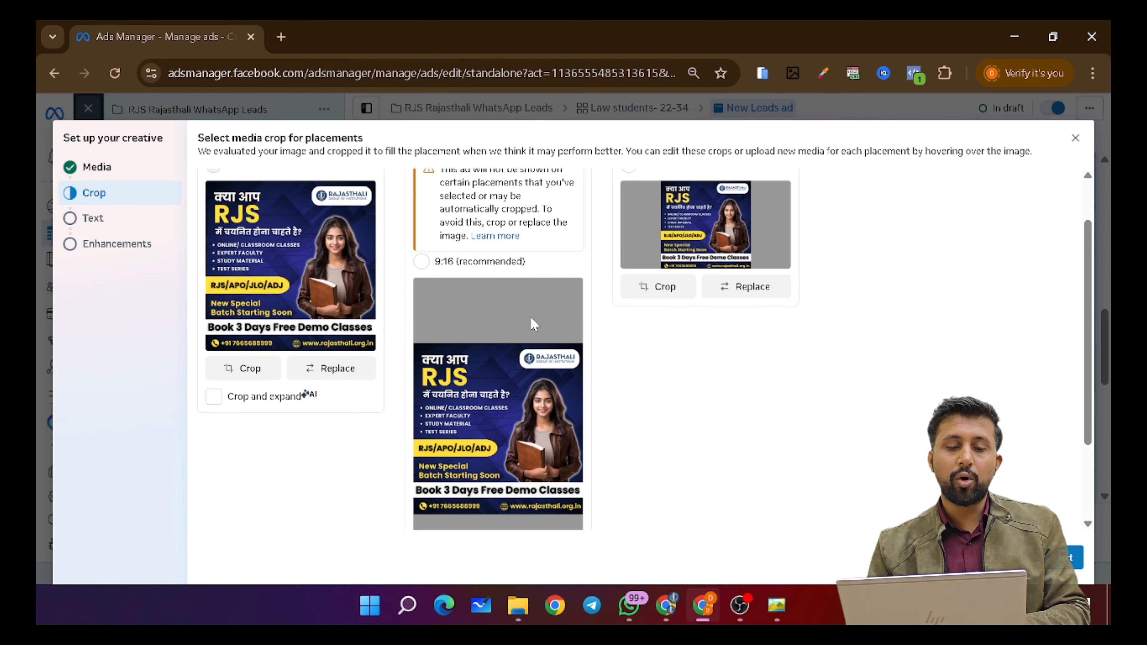
scroll(560, 326, "down", 2)
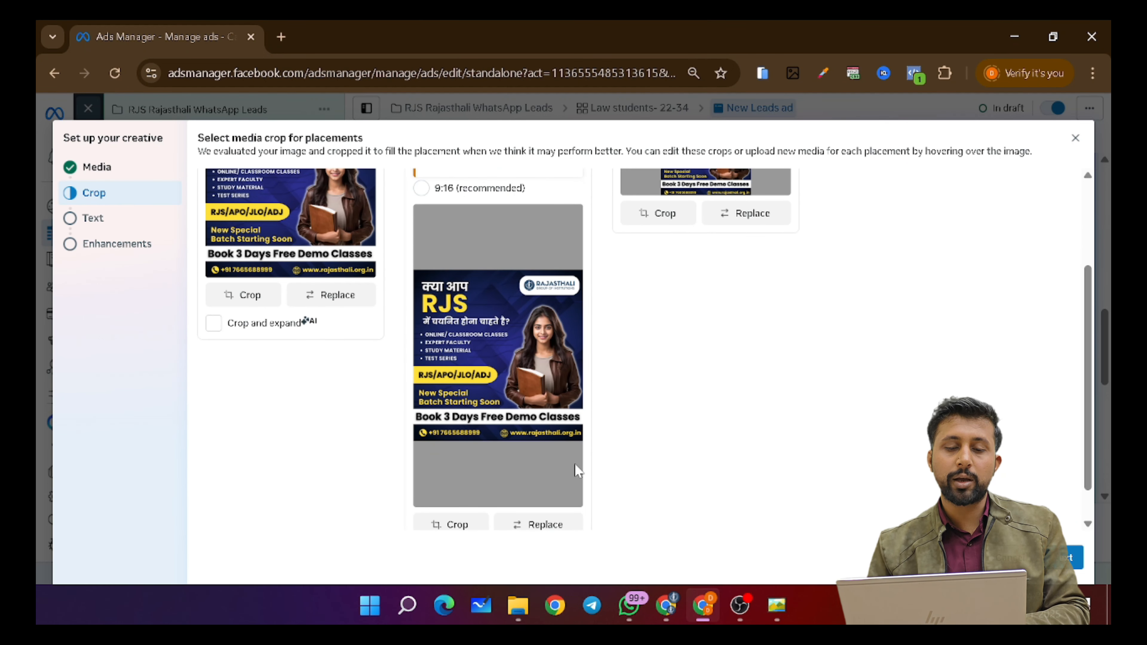
scroll(578, 469, "up", 3)
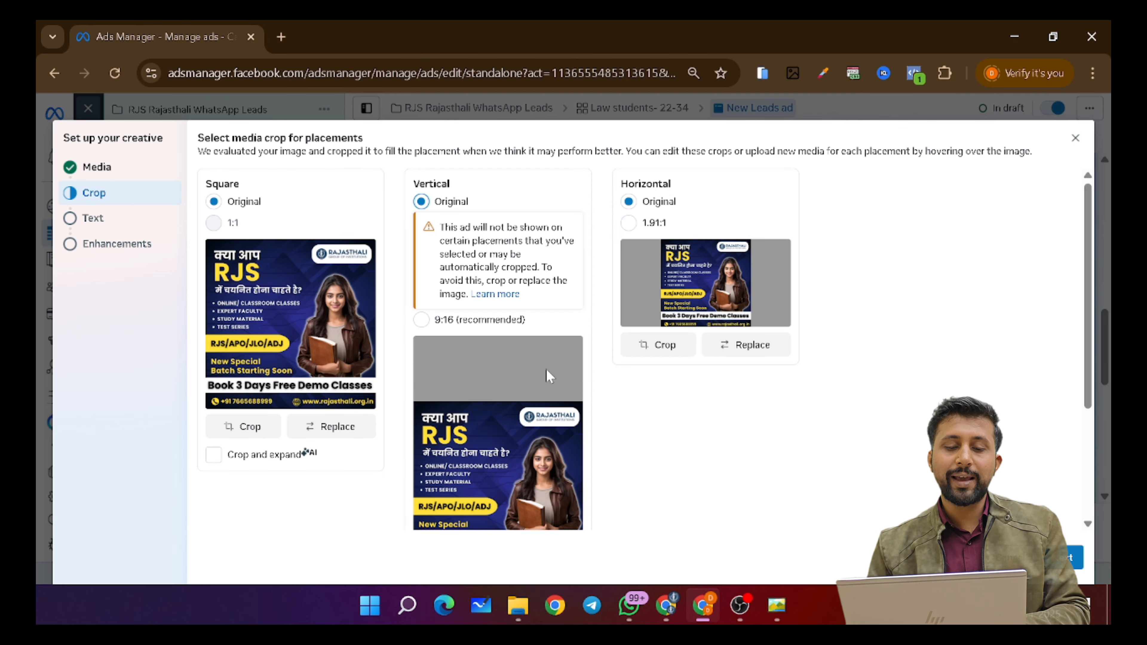
scroll(508, 373, "down", 3)
scroll(517, 445, "up", 3)
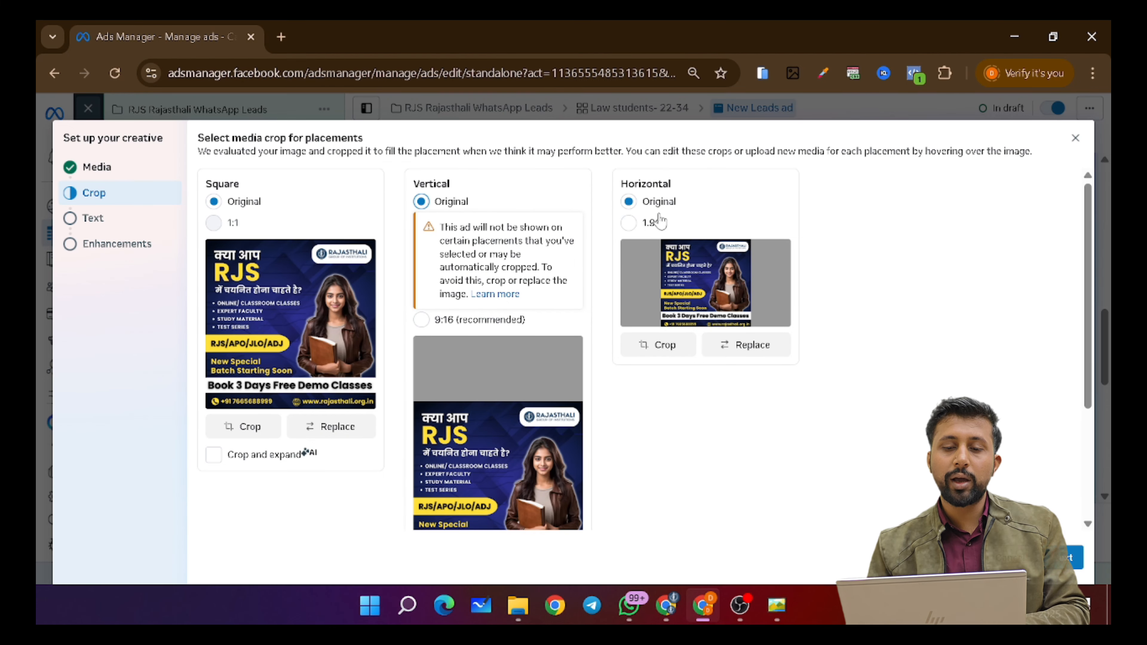
scroll(632, 221, "down", 1)
scroll(452, 228, "down", 1)
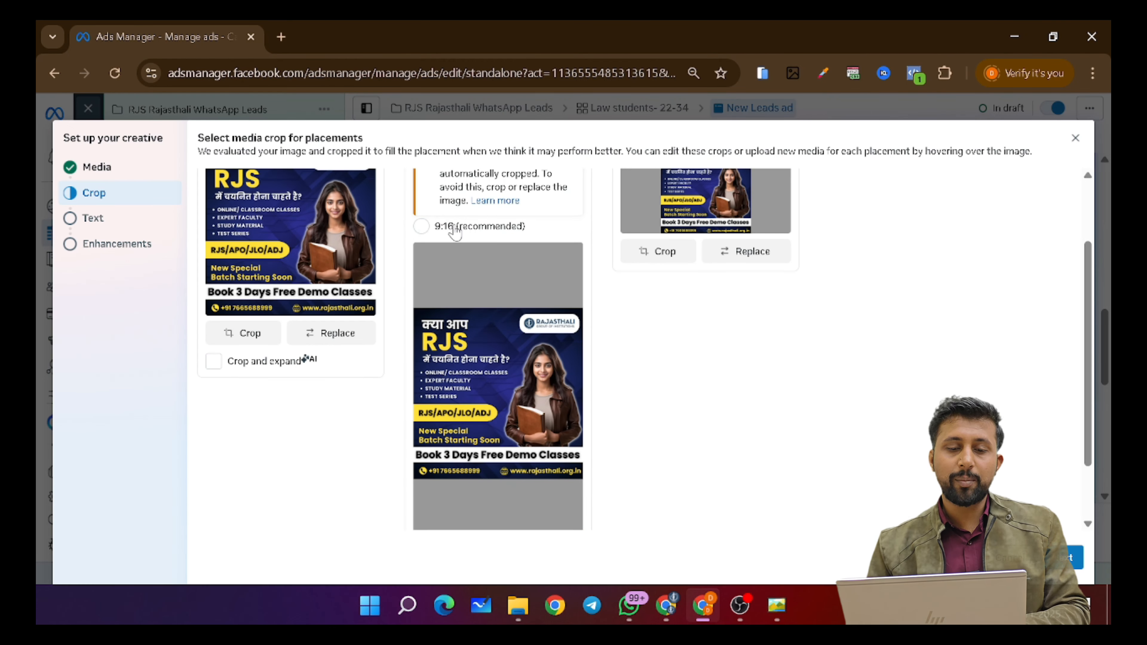
left_click(421, 226)
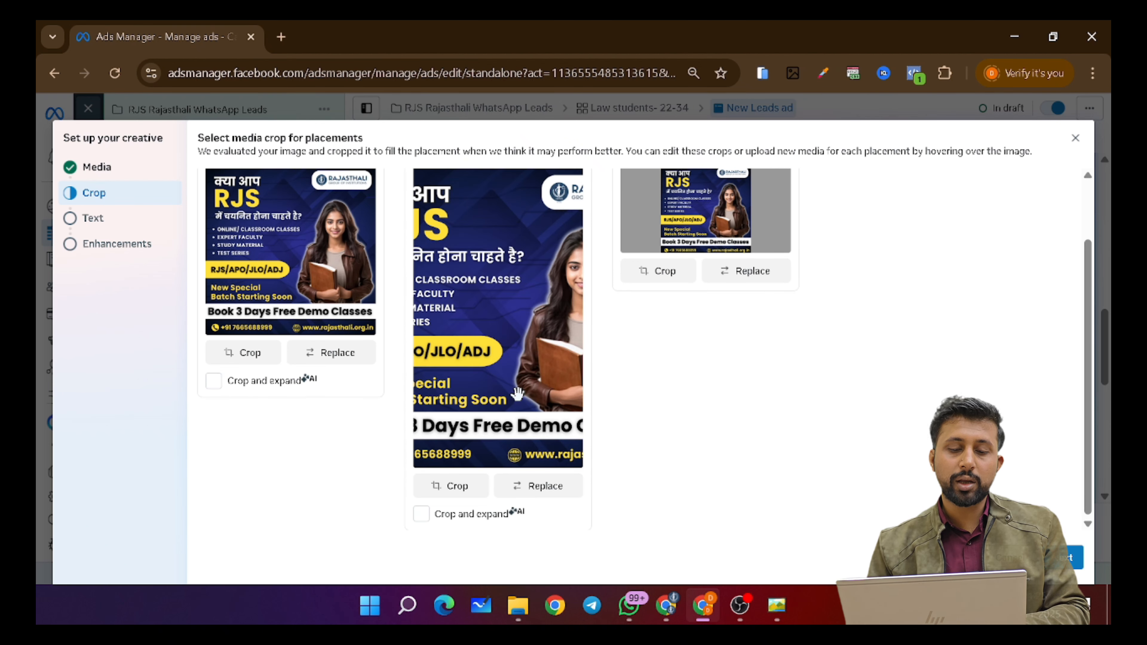
scroll(623, 436, "up", 2)
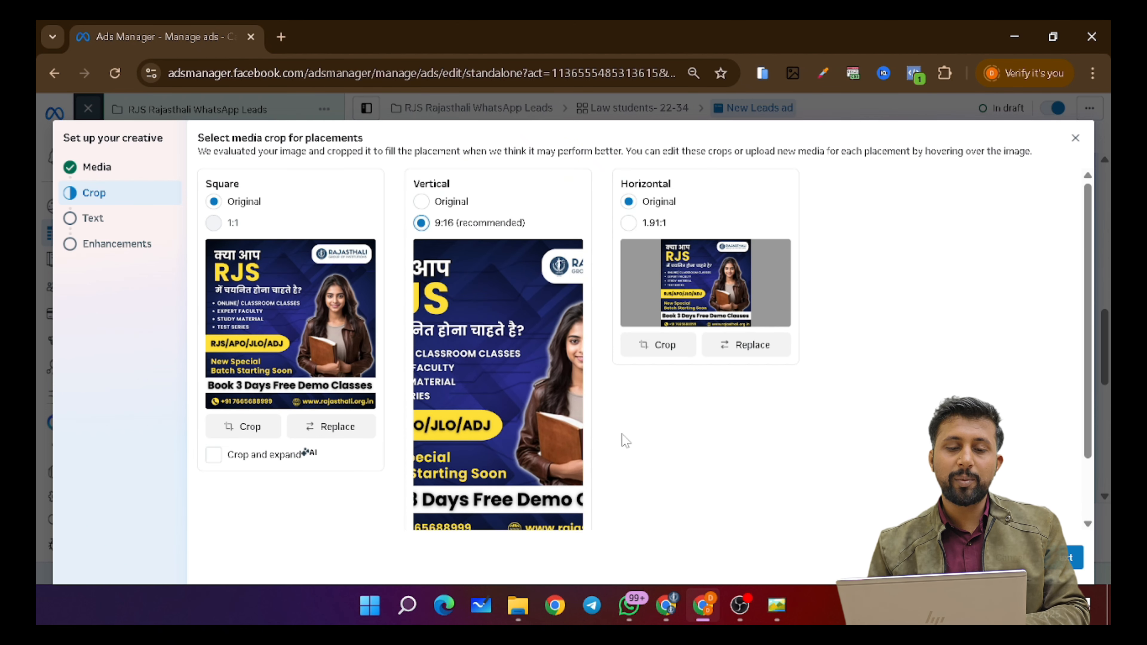
left_click(421, 202)
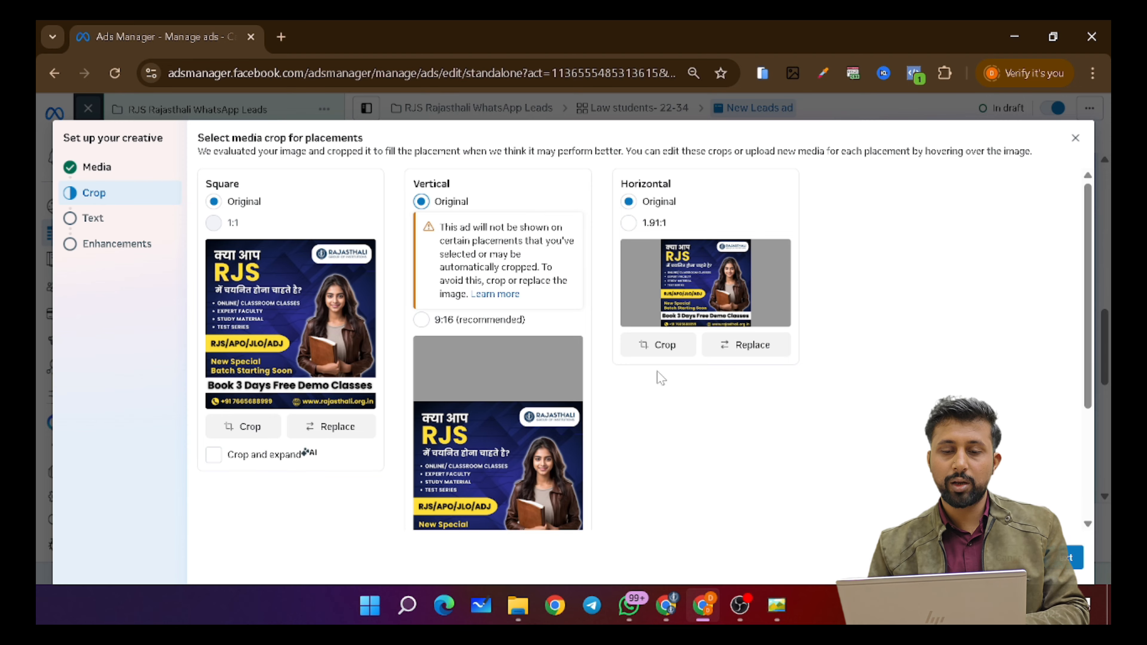
scroll(740, 408, "down", 3)
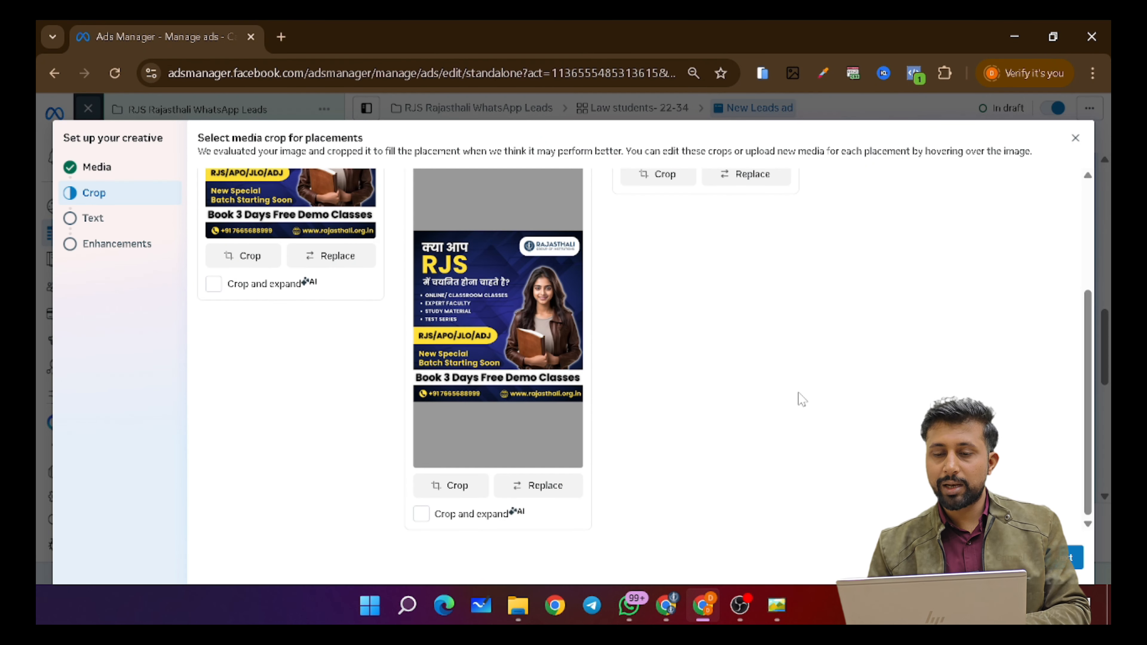
left_click(1074, 560)
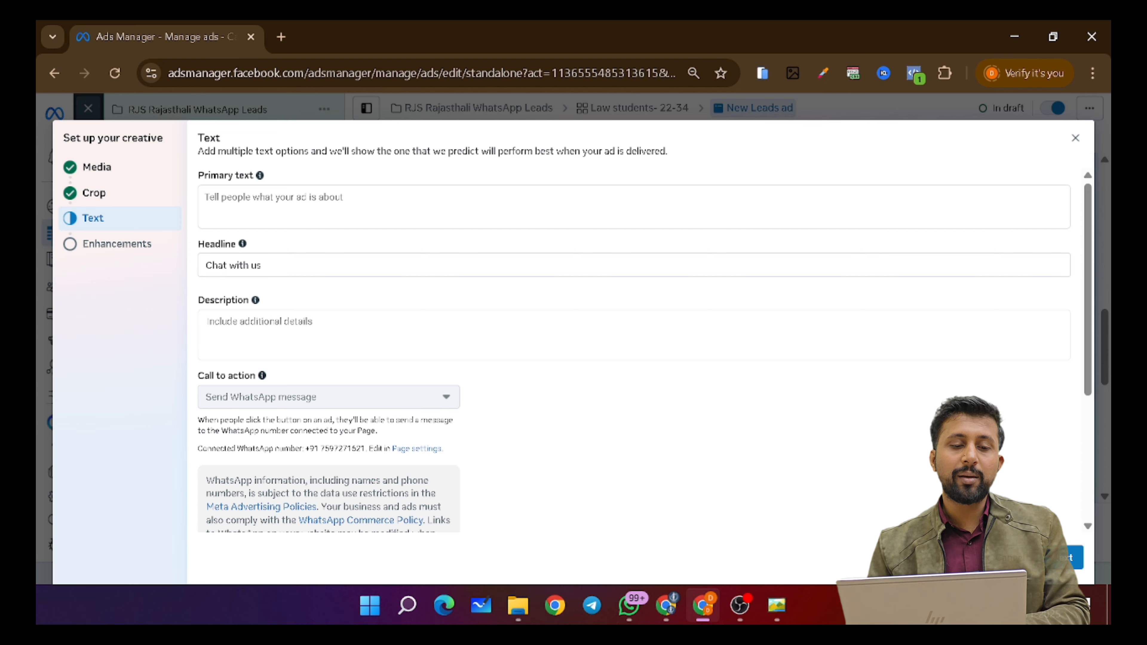
- Leave the primary text empty and keep the headline 'Chat with us'
left_click(273, 203)
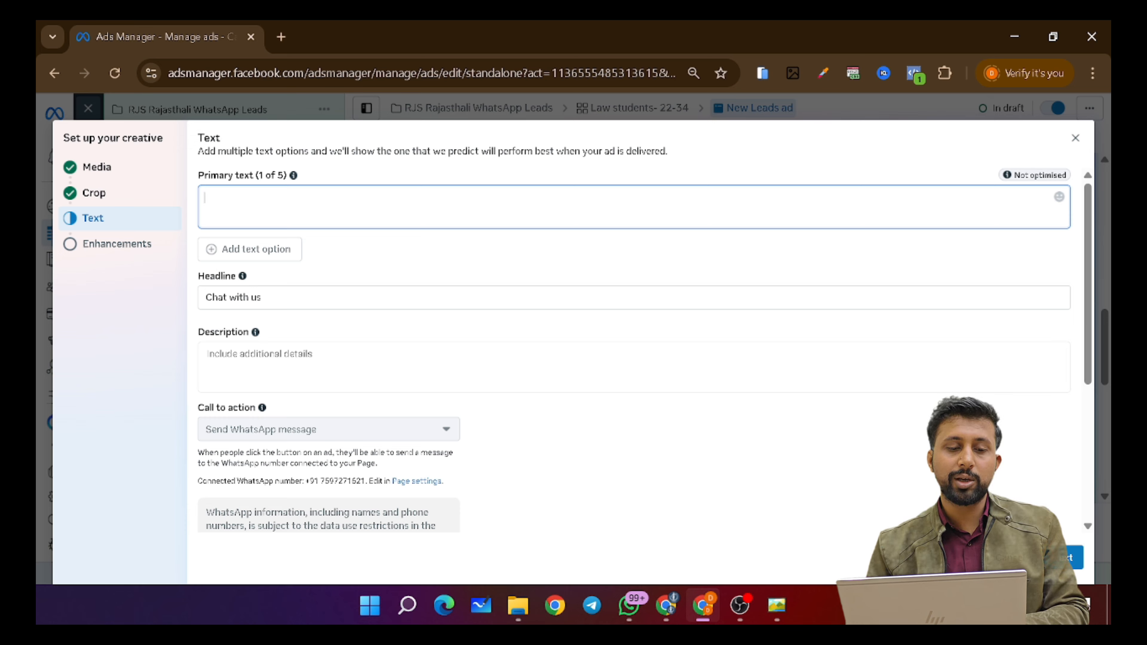
left_click(425, 268)
left_click(420, 298)
left_click(404, 335)
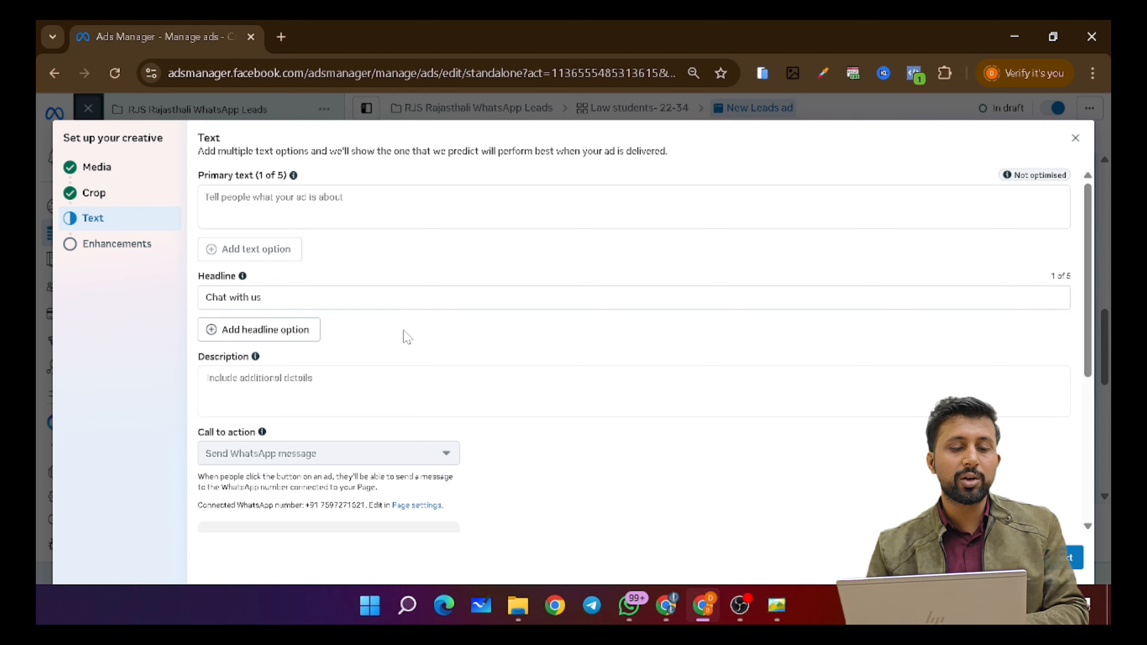
scroll(473, 346, "down", 2)
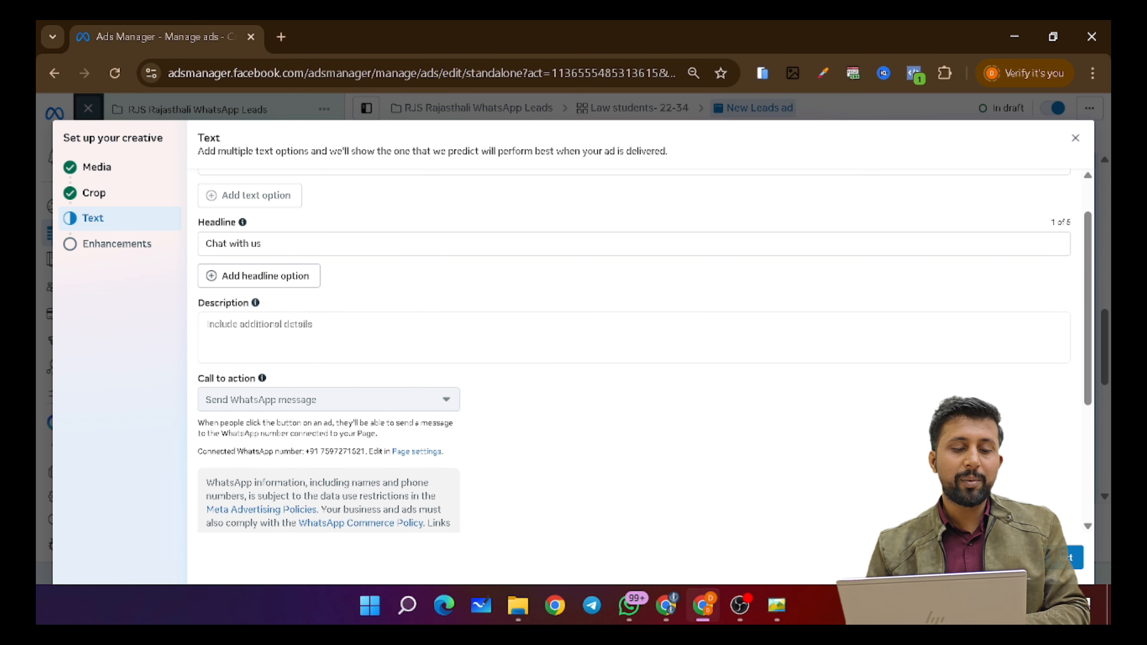
- Click into the empty Description field, then open a new Chrome tab
left_click(373, 328)
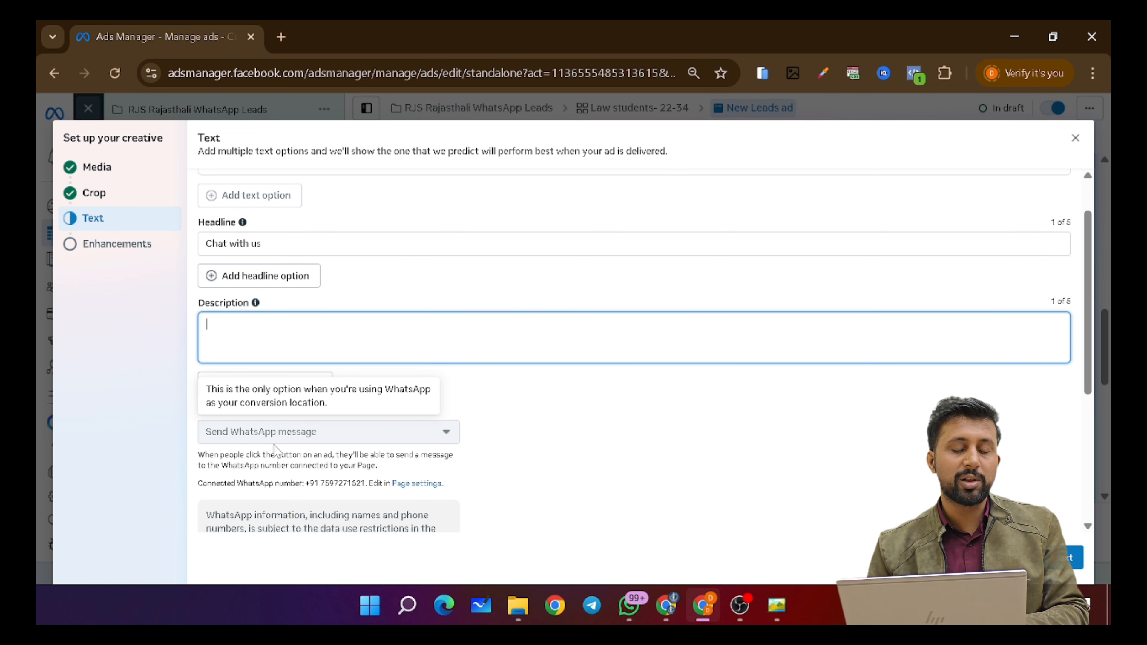
scroll(363, 445, "up", 1)
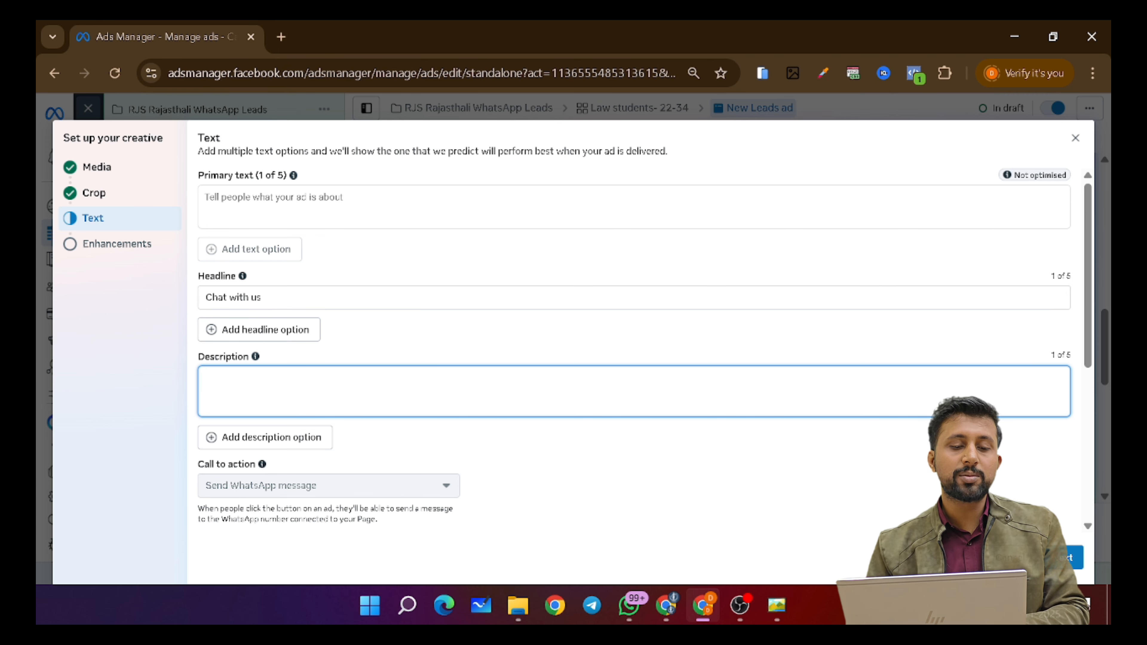
left_click(279, 34)
- Go to chatgpt.com and open the 'Facebook ad text options' chat
left_click(352, 62)
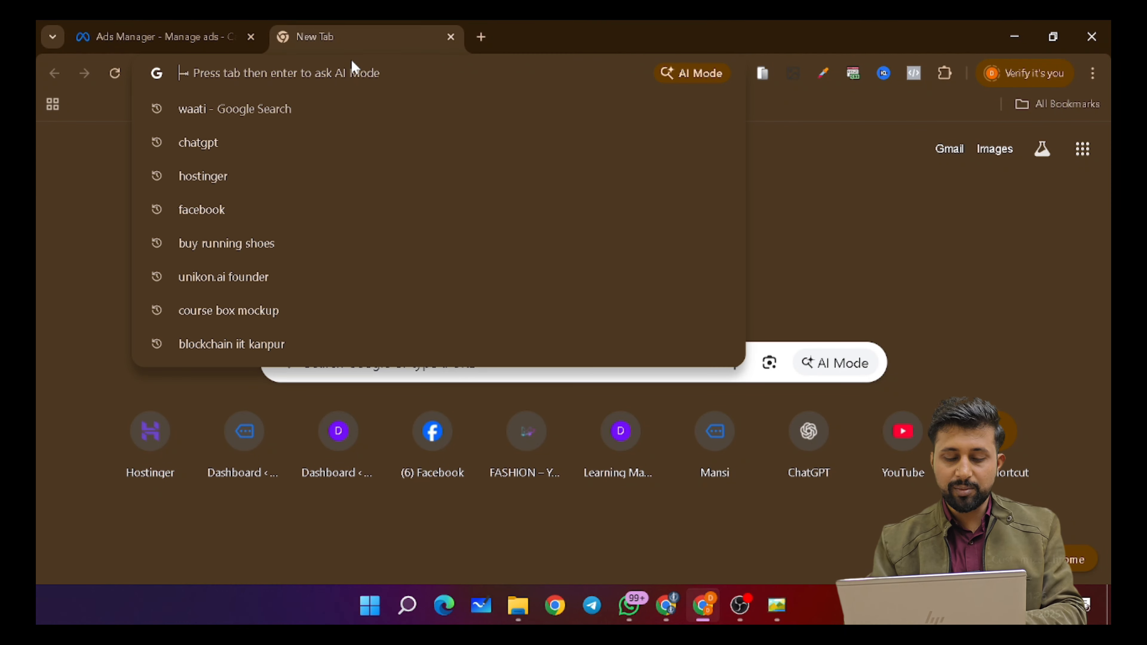
left_click(798, 452)
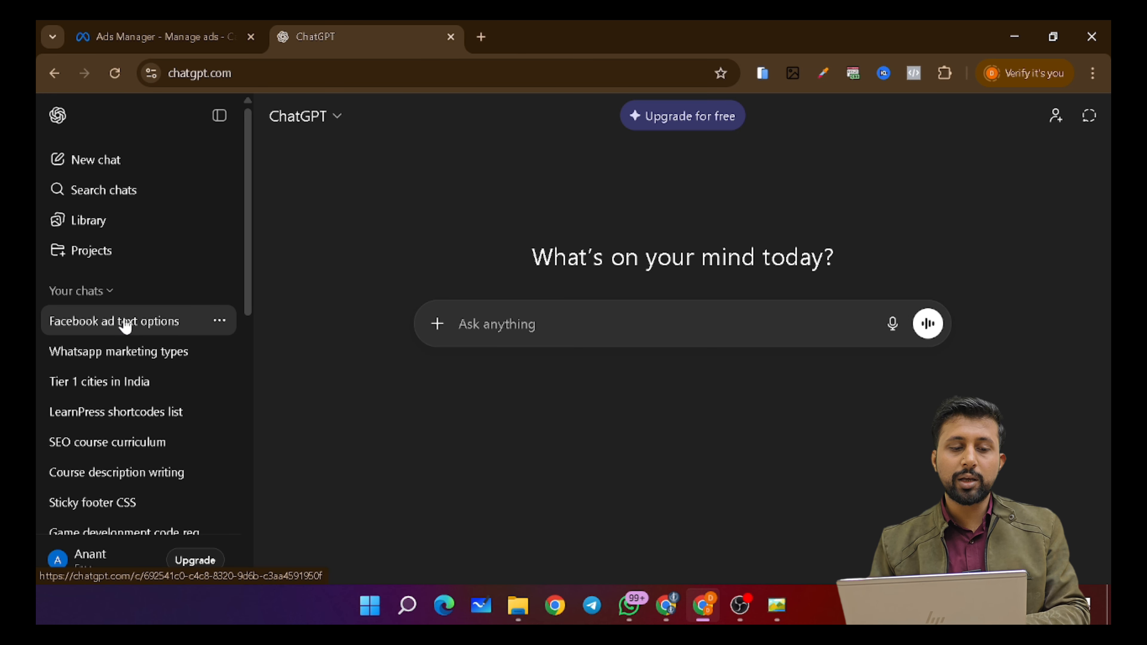
left_click(123, 322)
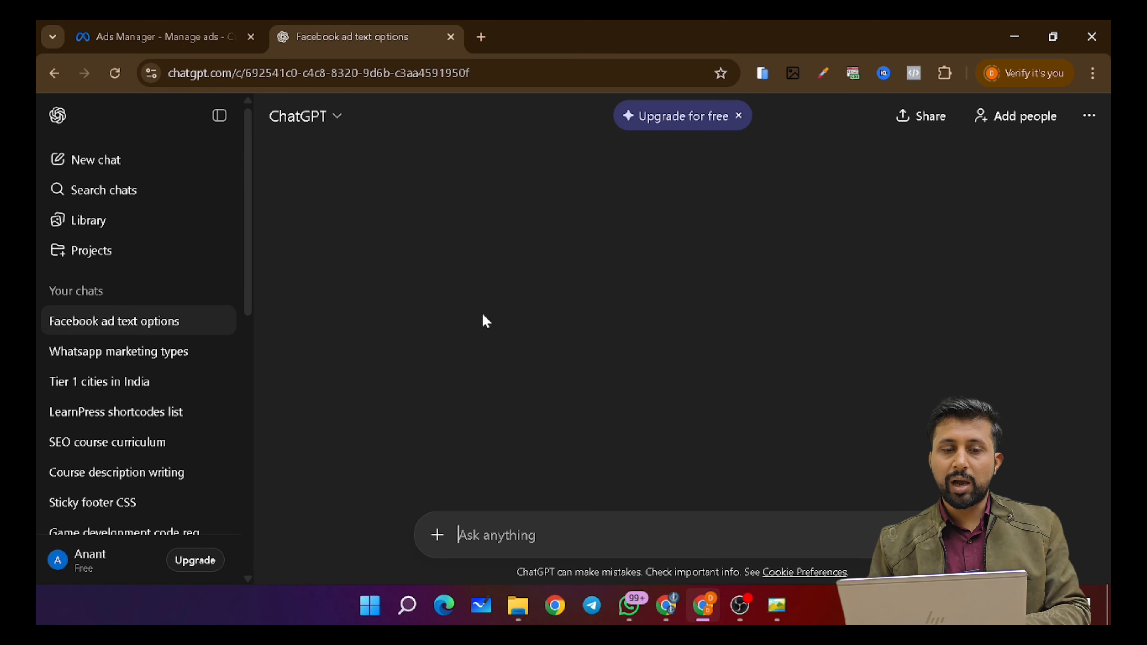
- Select the Option 1 primary text and return to the Ads Manager tab
scroll(483, 317, "up", 20)
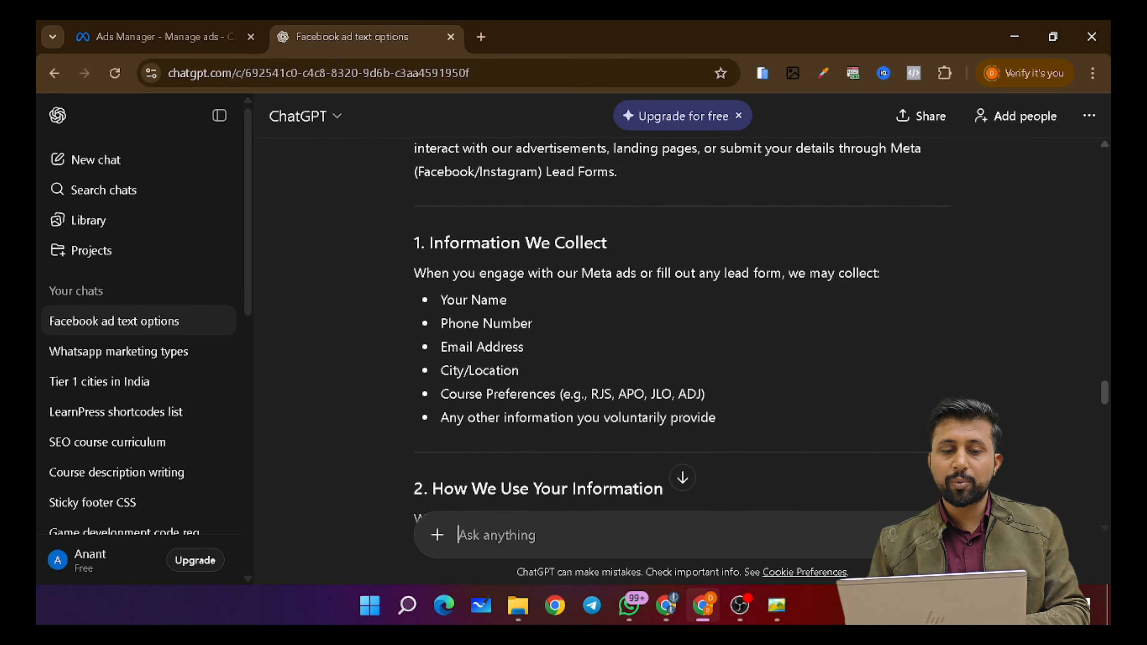
scroll(483, 318, "up", 10)
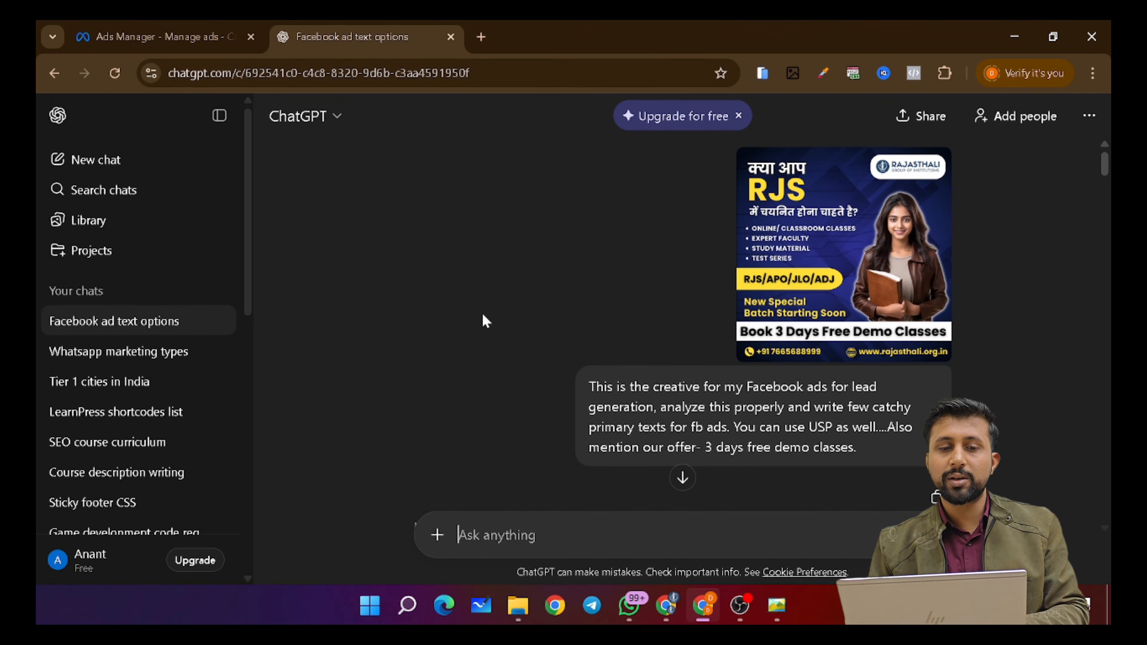
scroll(544, 294, "down", 2)
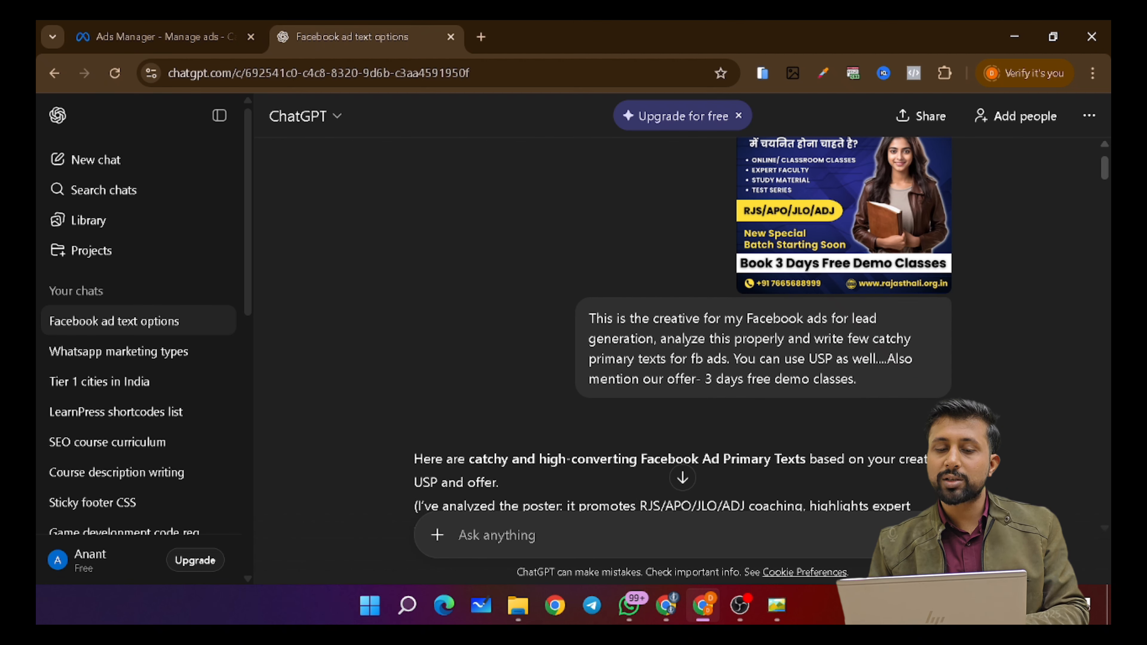
left_click_drag(595, 318, 852, 380)
left_click(852, 380)
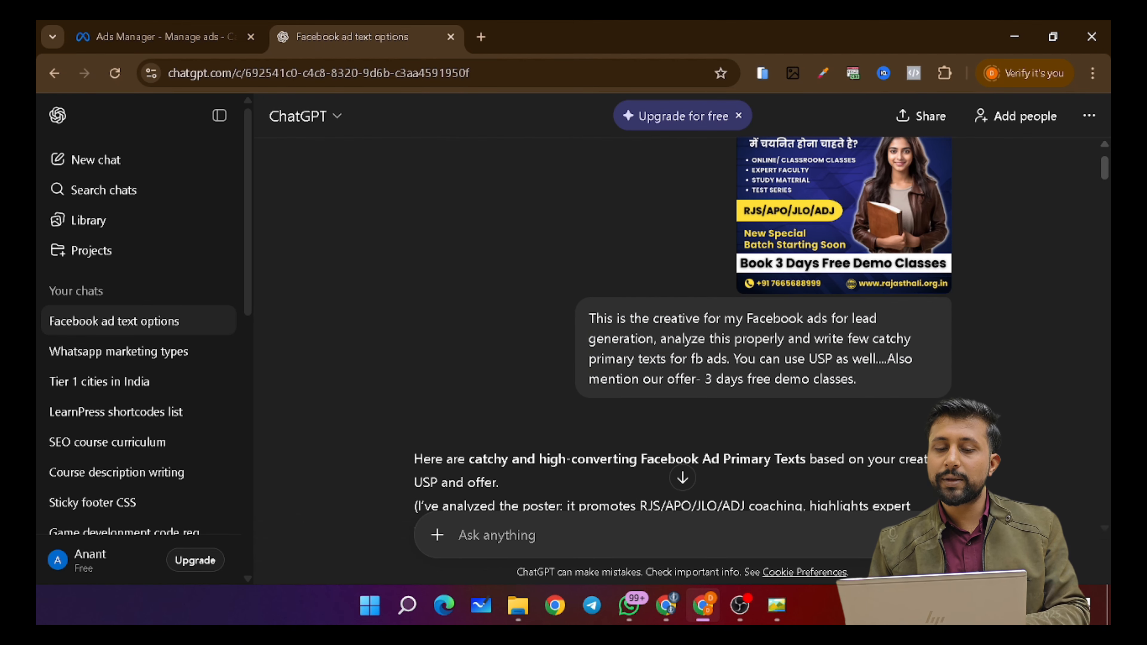
scroll(573, 371, "down", 3)
scroll(572, 375, "down", 3)
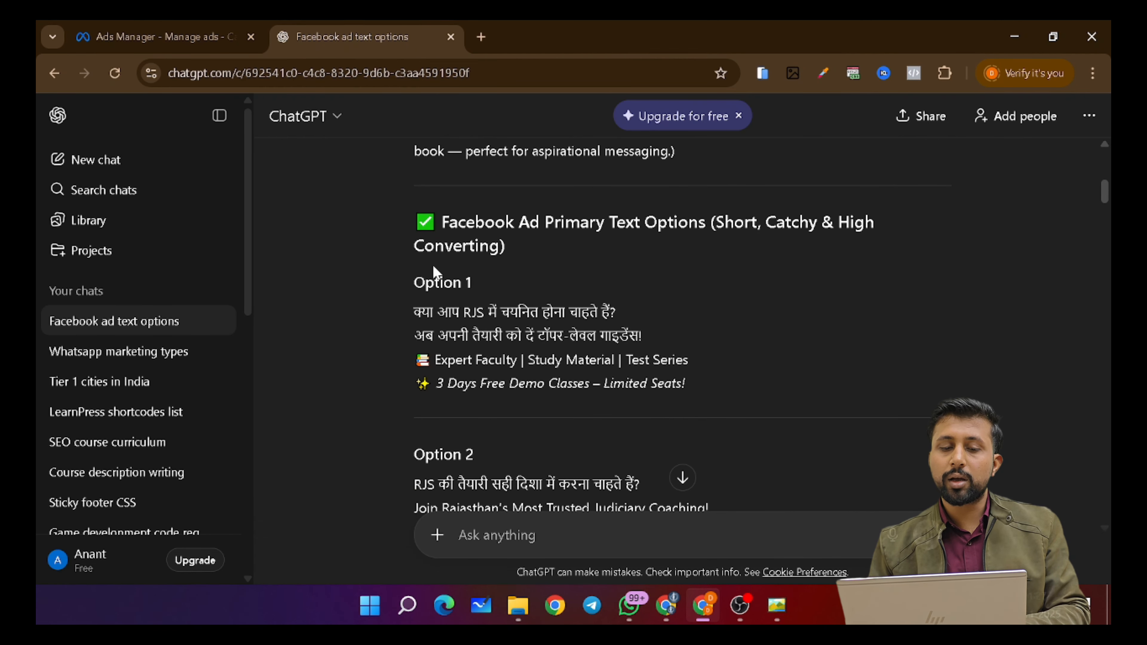
scroll(547, 326, "down", 2)
scroll(520, 312, "up", 1)
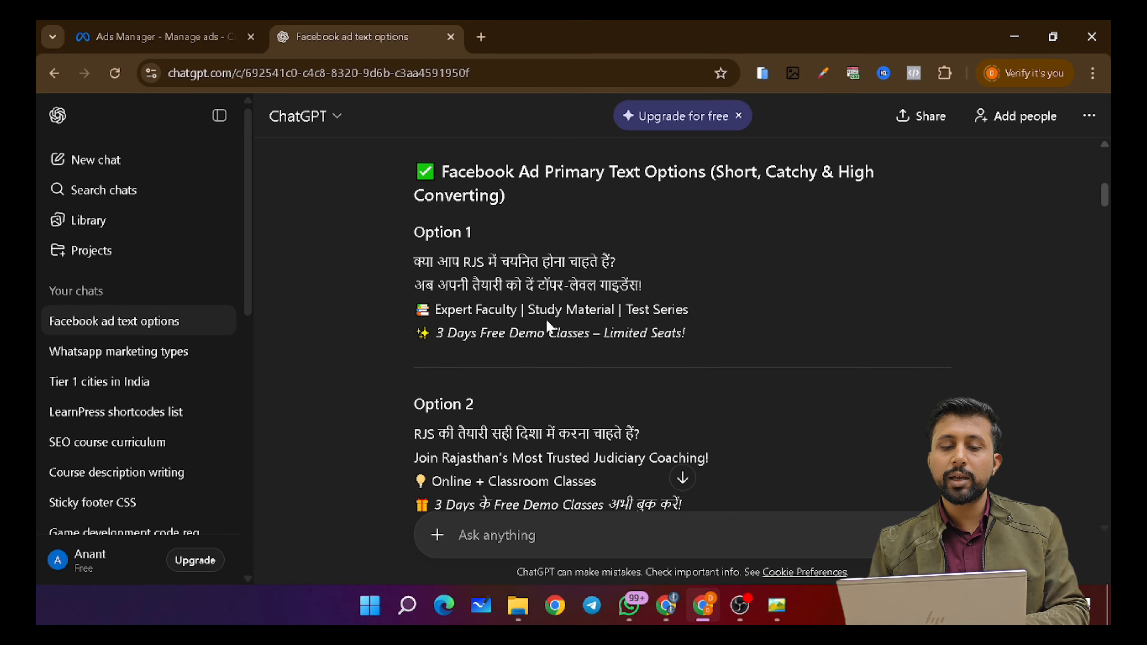
scroll(504, 301, "up", 1)
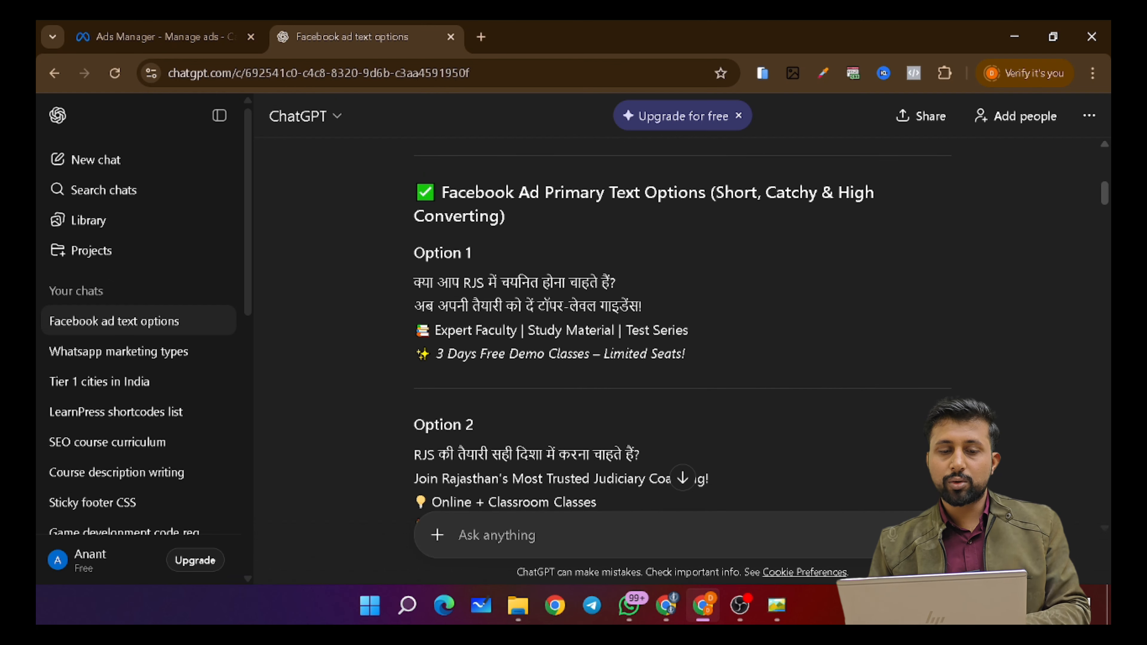
left_click_drag(415, 282, 672, 379)
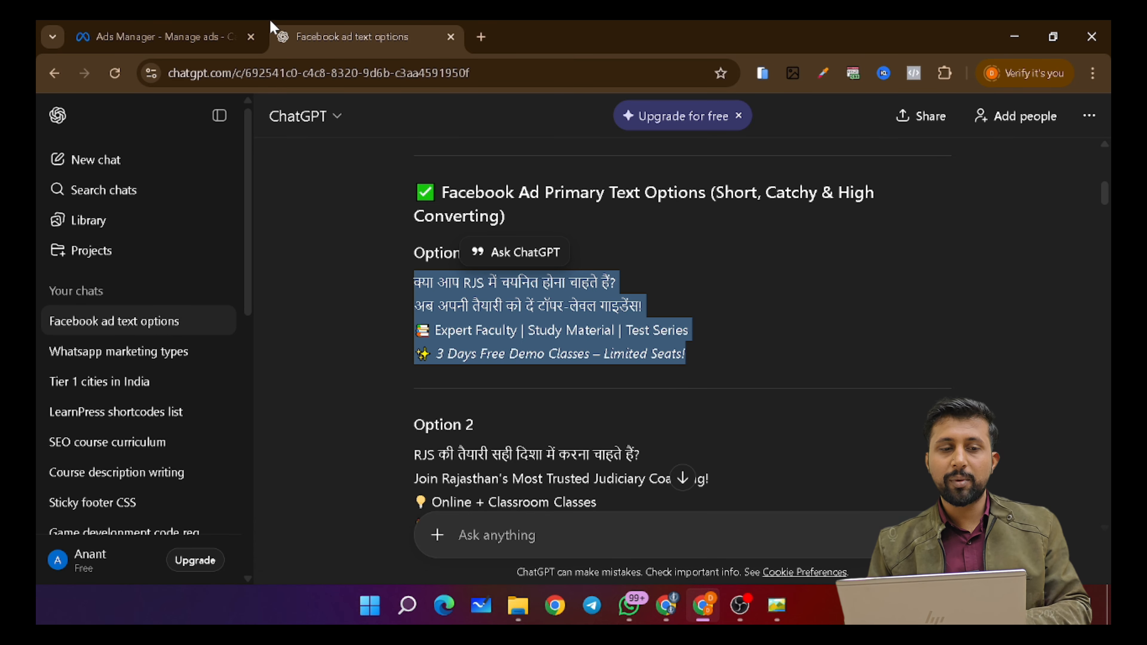
left_click(210, 29)
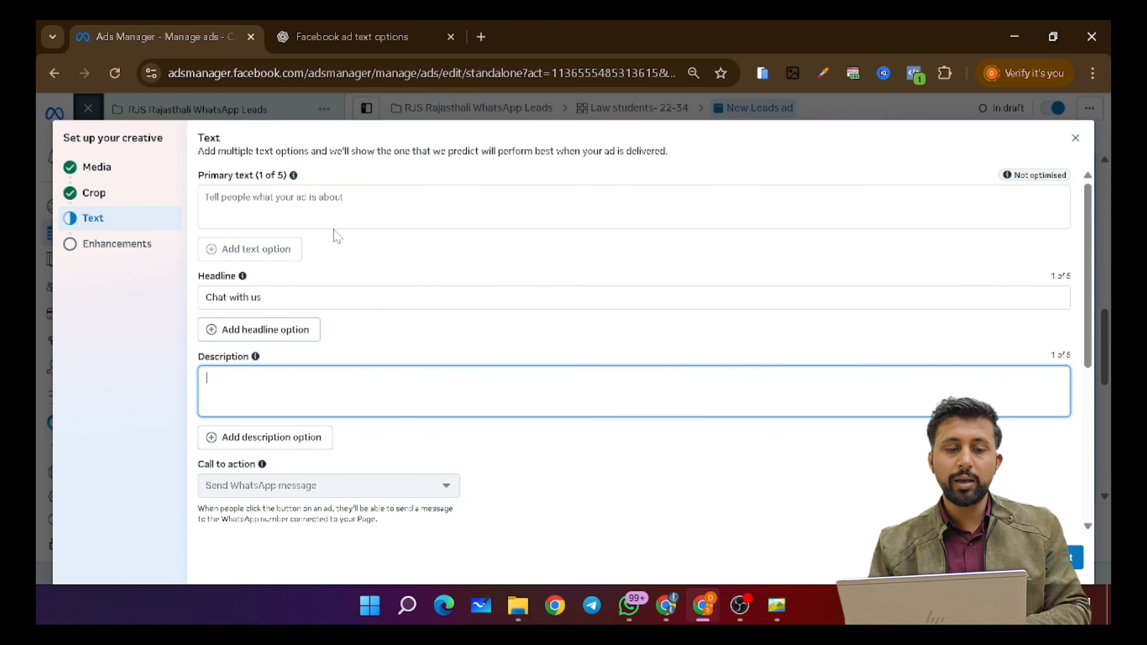
- Fill the first two primary text options with ChatGPT's Option 1 and Option 2 RJS copy
left_click(336, 206)
type("क्या आप RJS में चयनित होना चाहते हैं? अब अपनी तैयारी को दें टॉपर-लेवल गाइडेंस! 📚 Expert Faculty | Study Material | Test Series 🌟 3 Days Free Demo Classes – Limited Seats!")
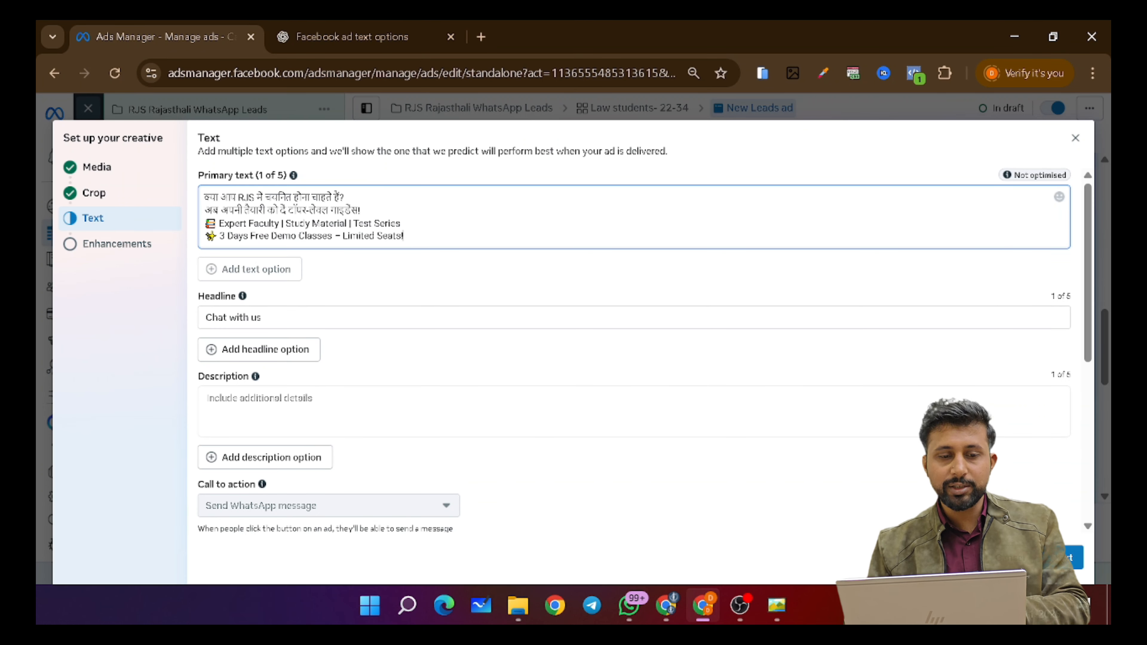
left_click(378, 28)
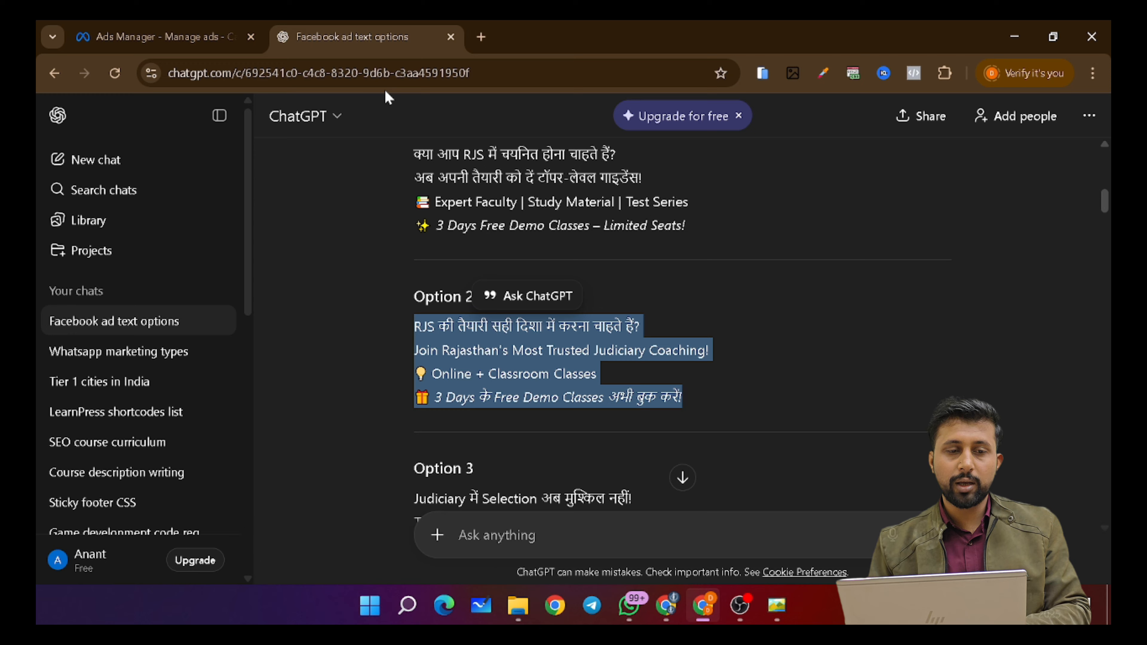
left_click(215, 28)
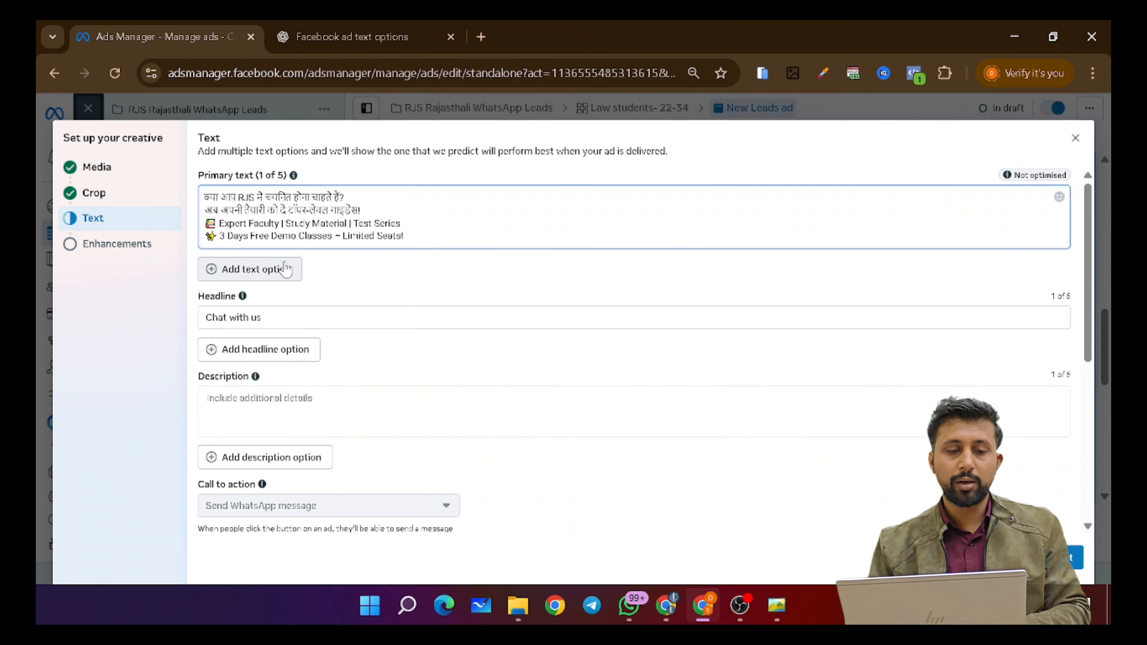
left_click(284, 270)
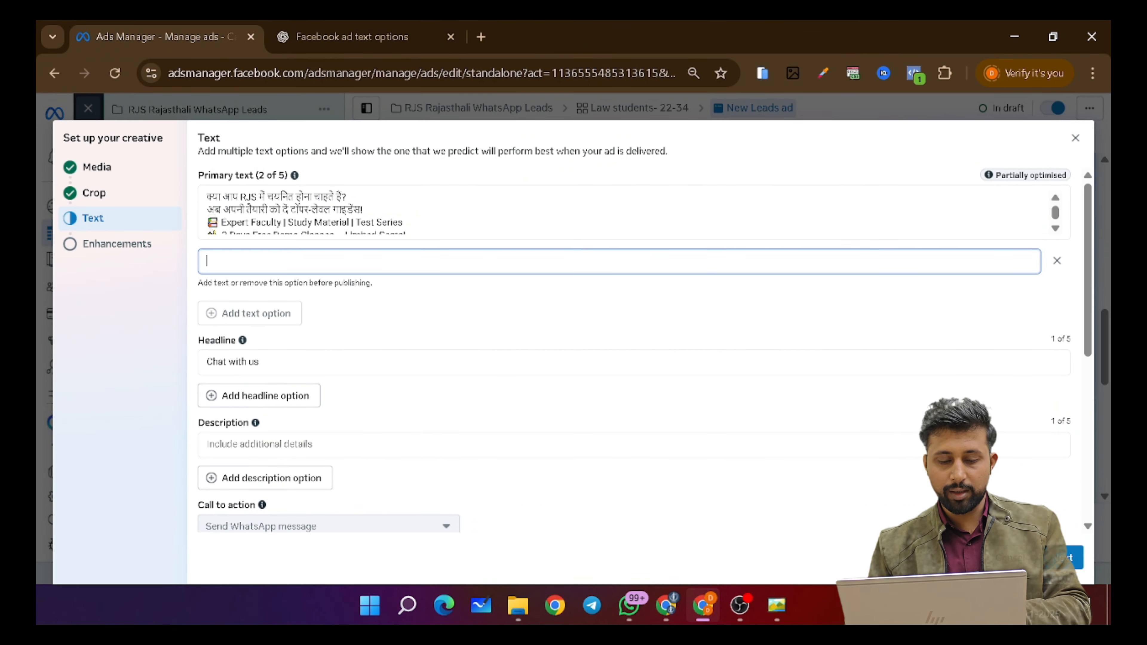
key("ctrl+v")
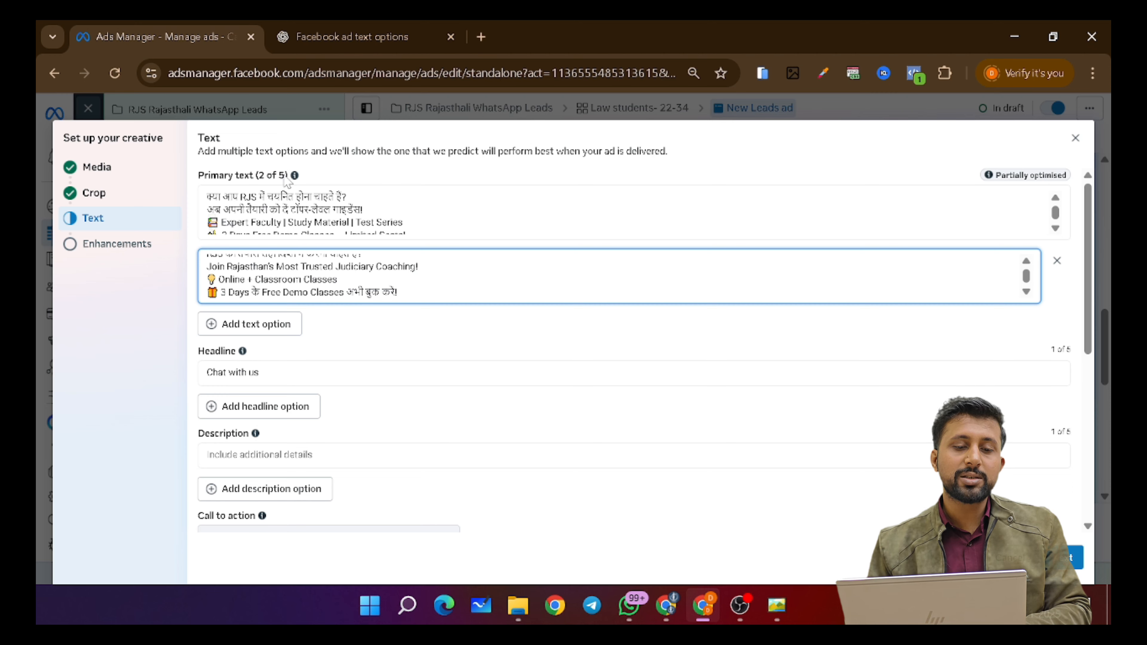
left_click_drag(291, 176, 241, 176)
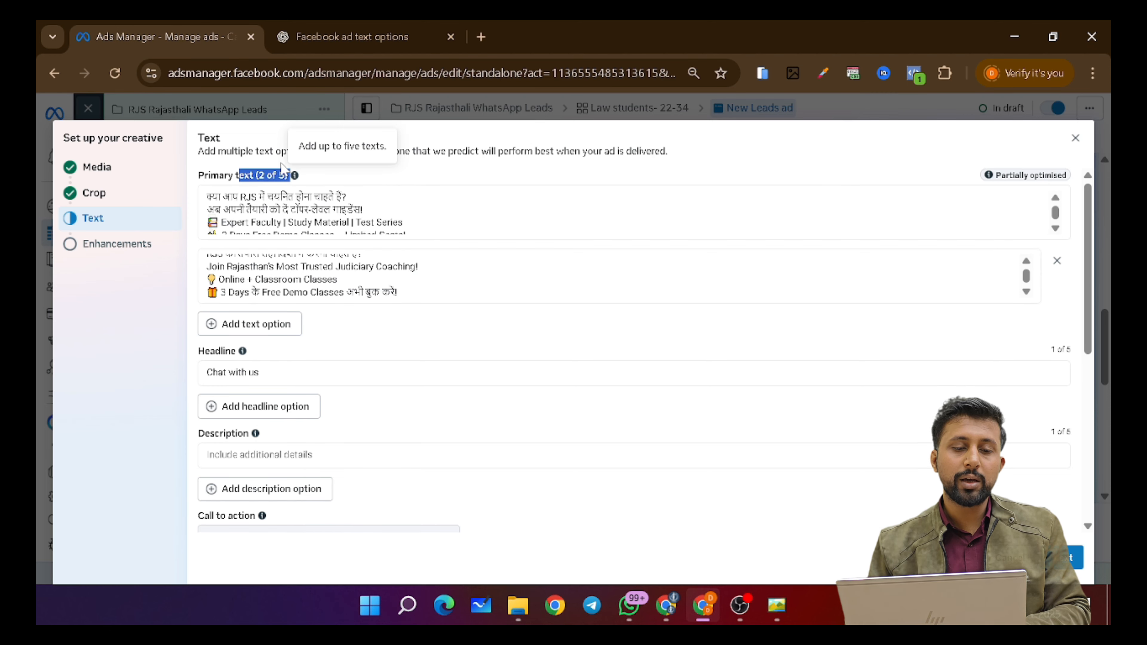
- Add ChatGPT's Options 3–5 as the remaining three primary text options
left_click(347, 28)
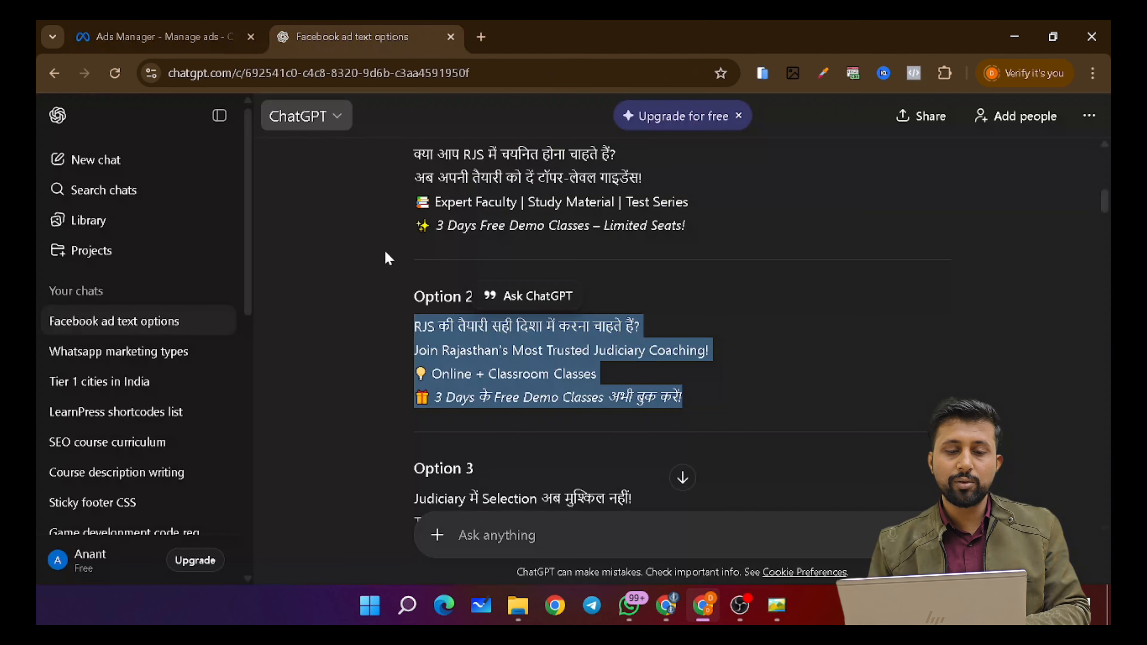
scroll(565, 325, "down", 3)
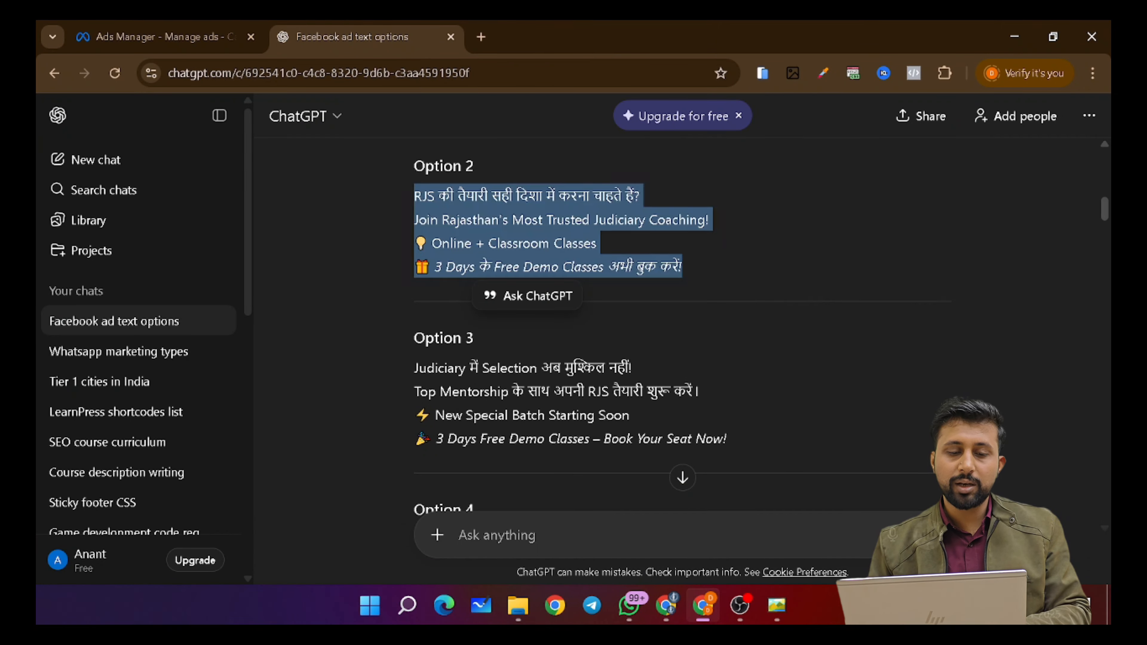
left_click_drag(414, 364, 786, 442)
key("ctrl+c")
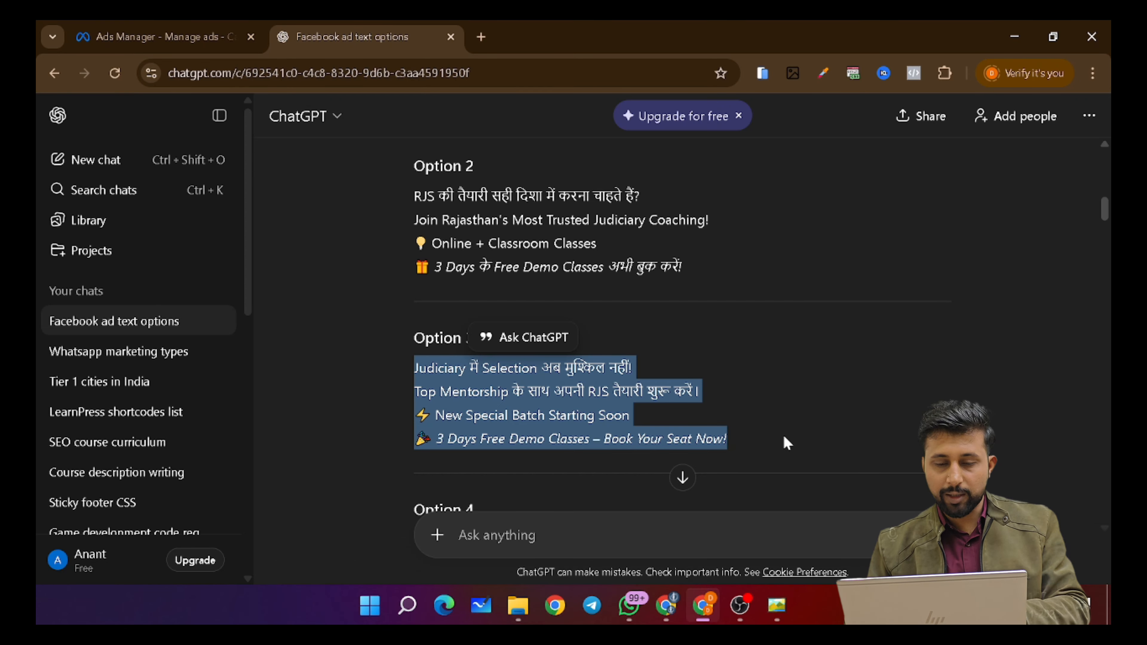
left_click(156, 36)
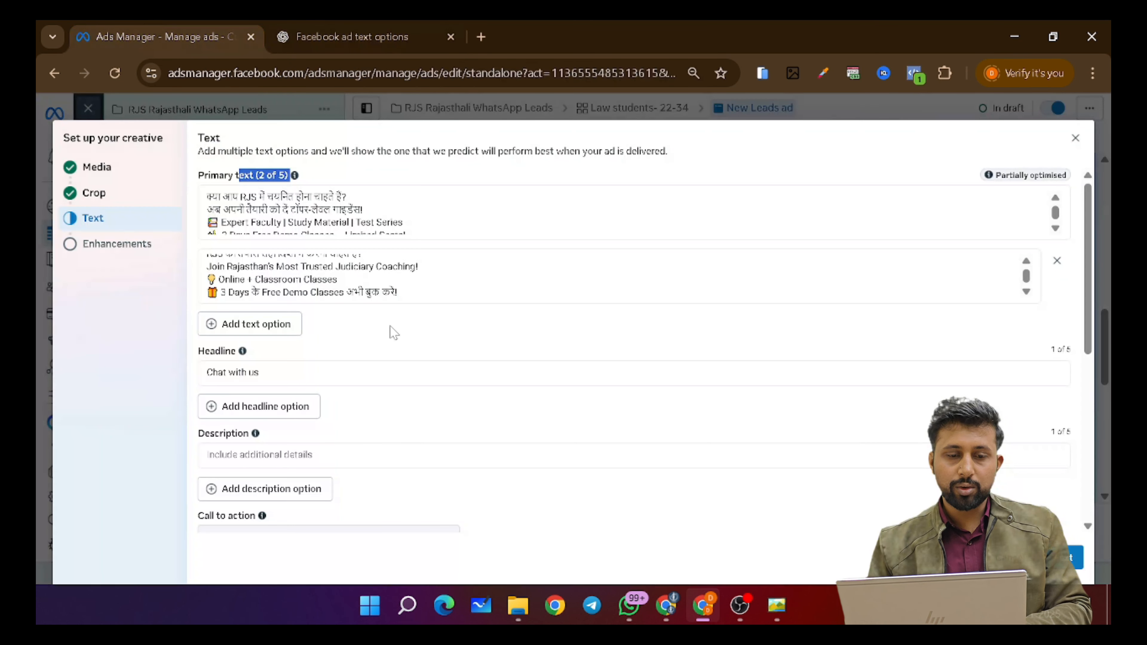
left_click(266, 324)
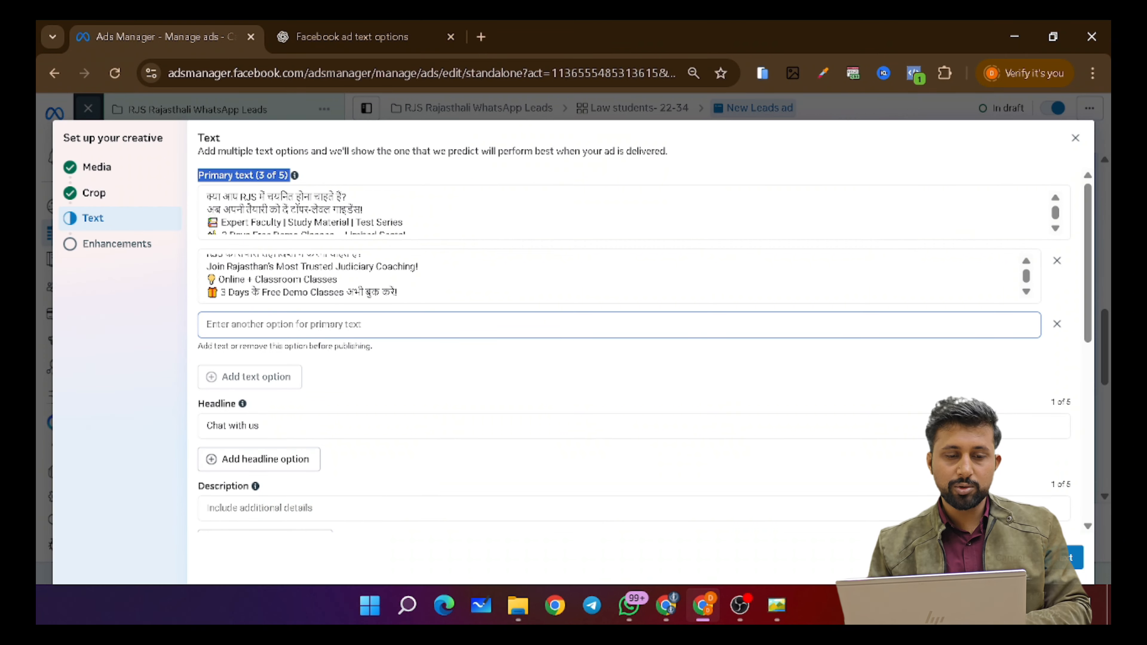
key("ctrl+v")
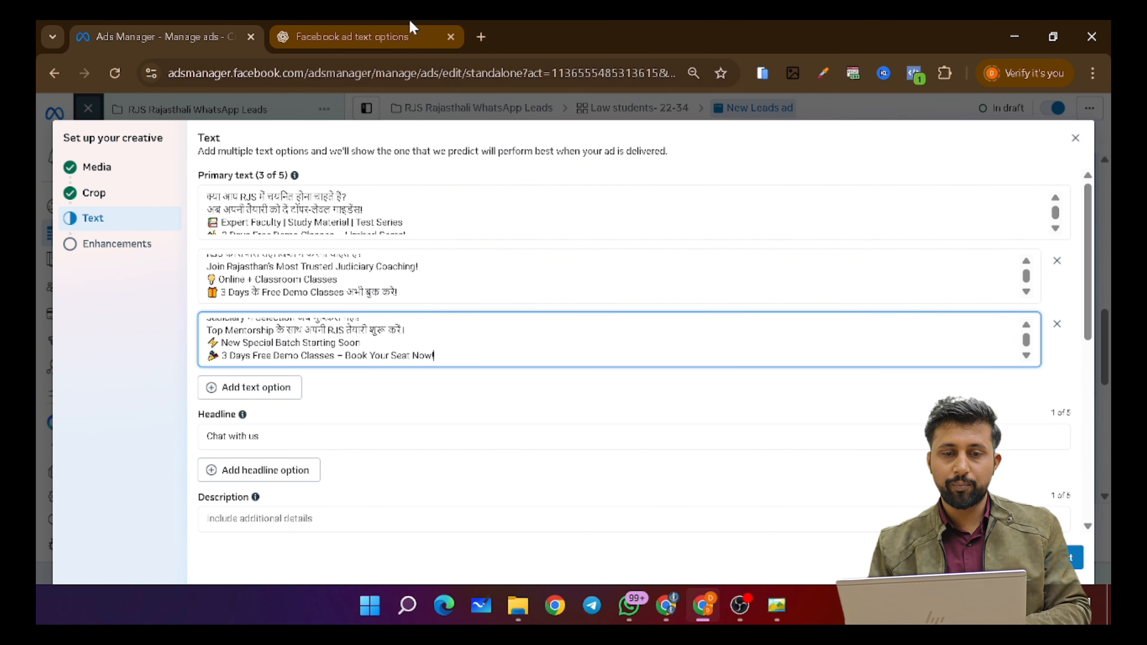
left_click(409, 24)
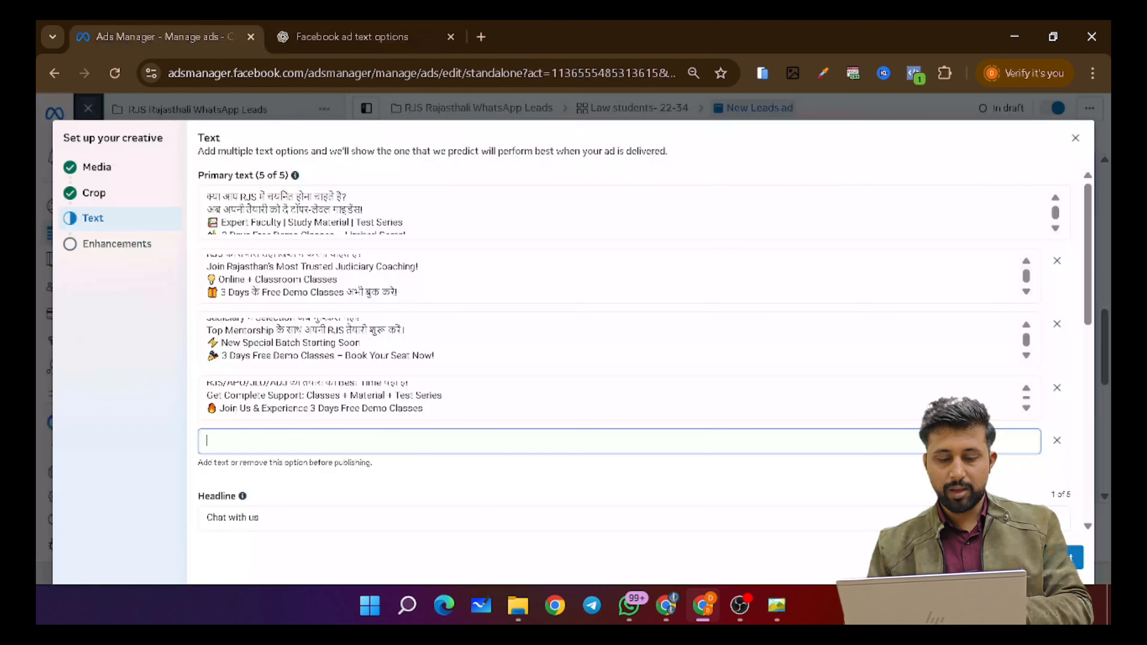
key("ctrl+v")
scroll(548, 427, "down", 4)
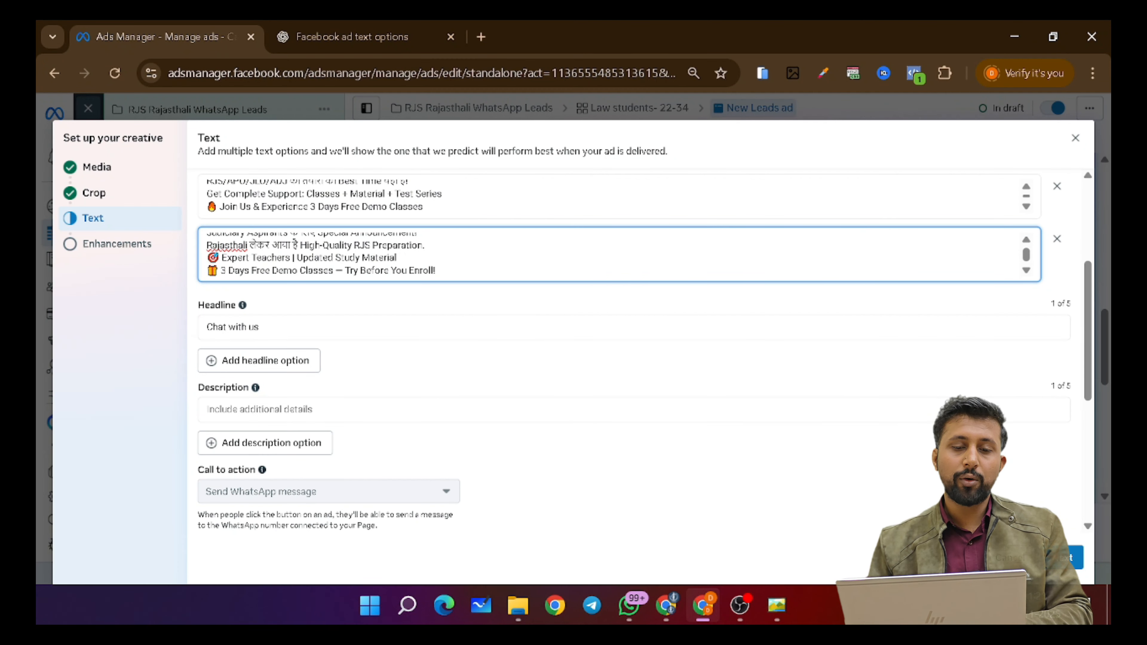
left_click(457, 301)
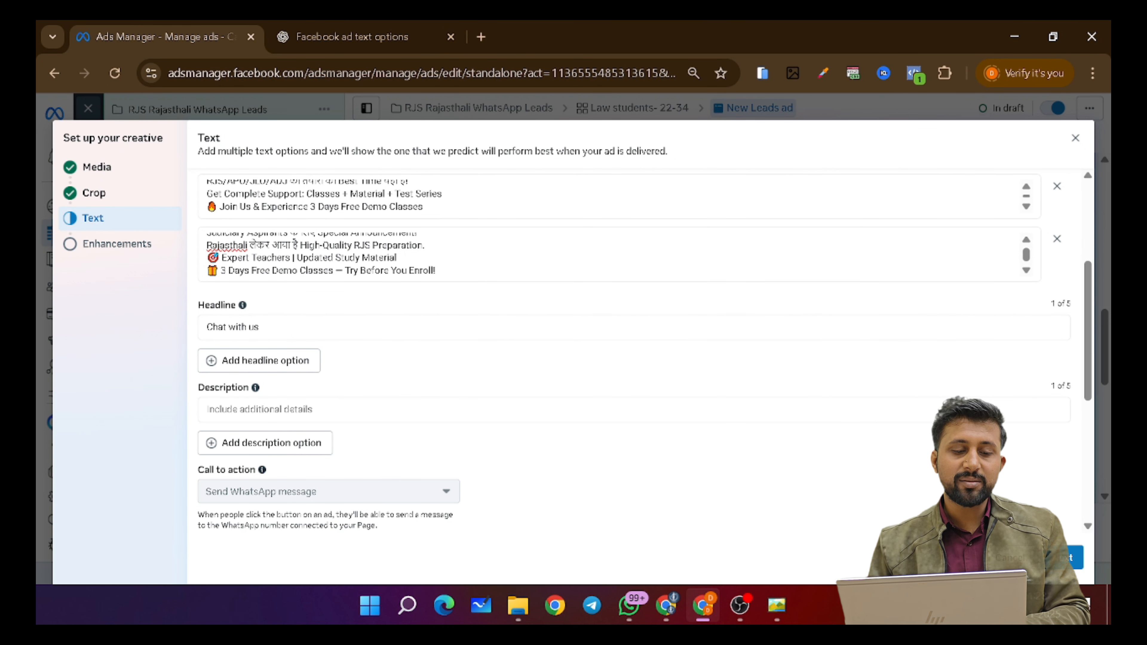
left_click(386, 28)
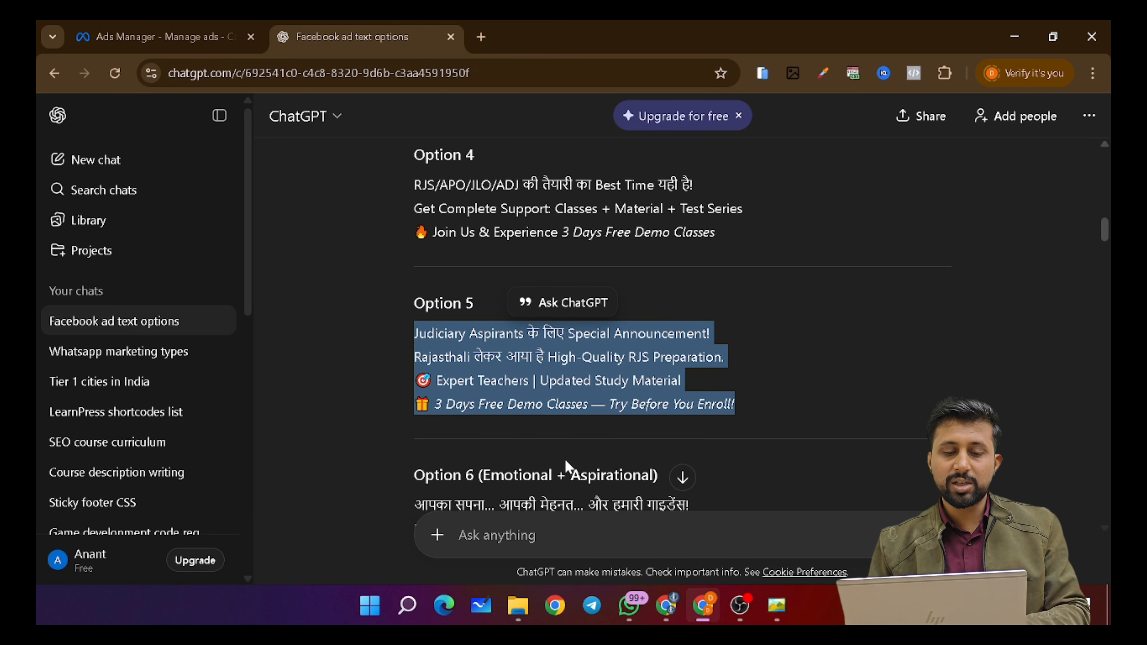
- Paste ChatGPT's first suggested description into the ad's Description field
scroll(568, 466, "down", 10)
scroll(568, 466, "down", 15)
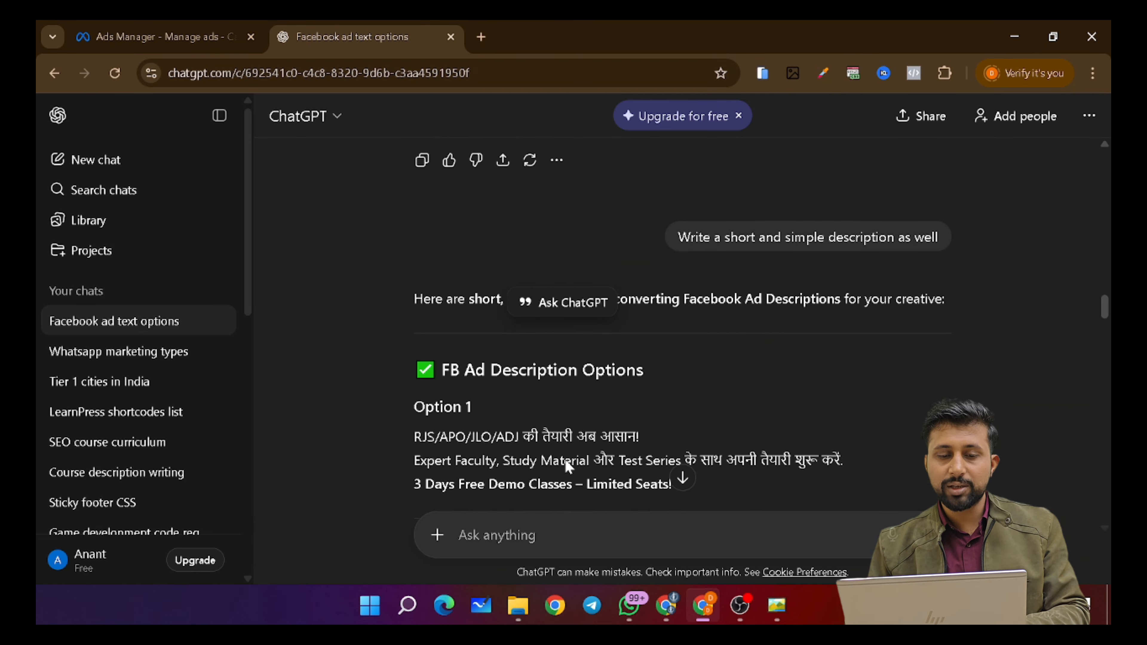
scroll(569, 468, "down", 2)
scroll(568, 468, "up", 2)
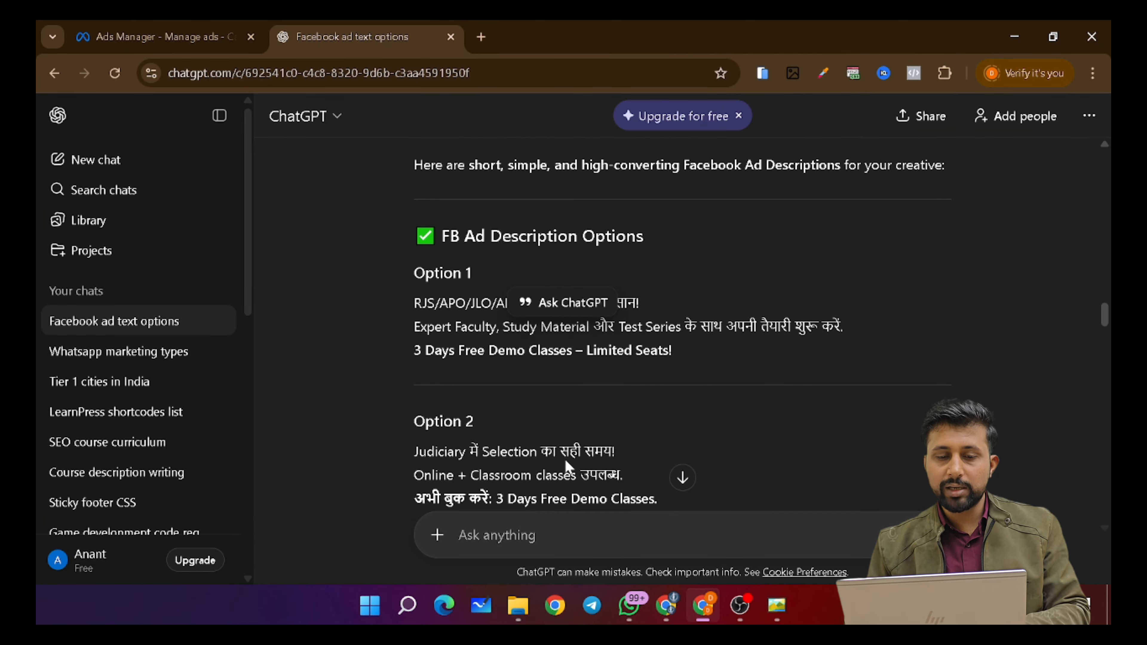
scroll(568, 468, "up", 2)
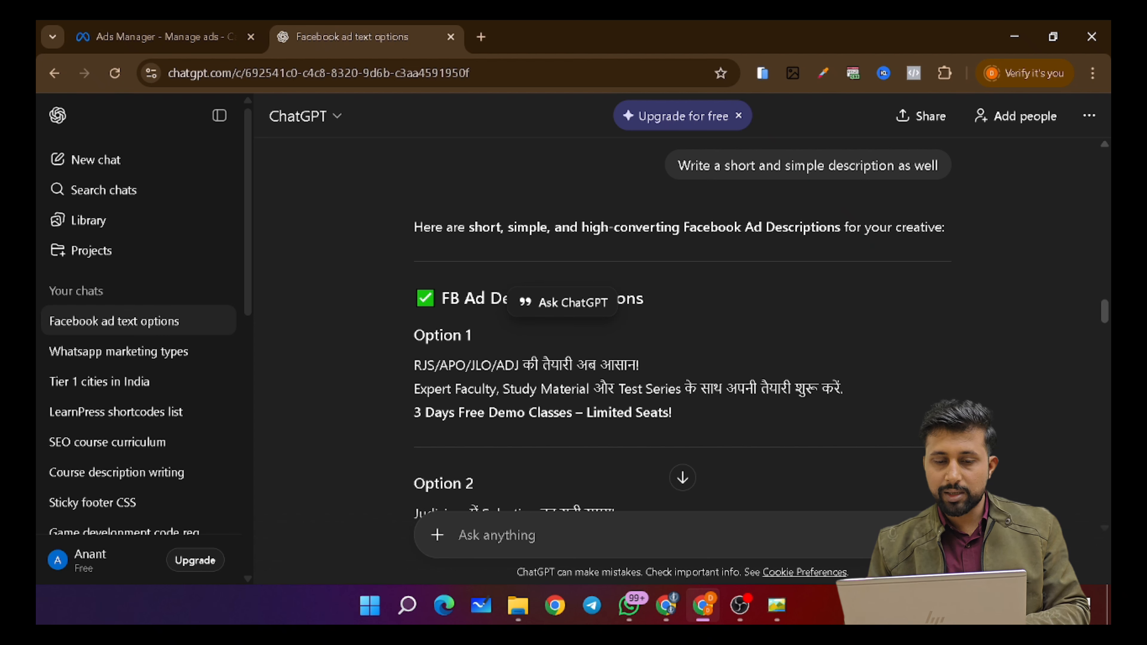
left_click_drag(414, 362, 684, 424)
key("ctrl+c")
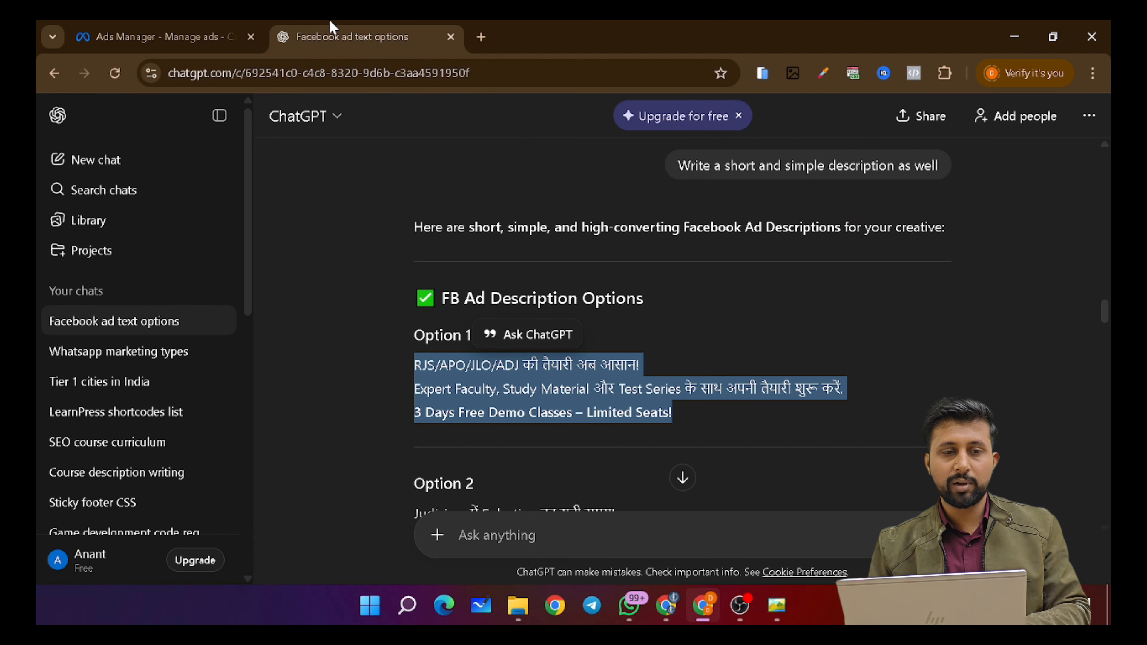
left_click(162, 27)
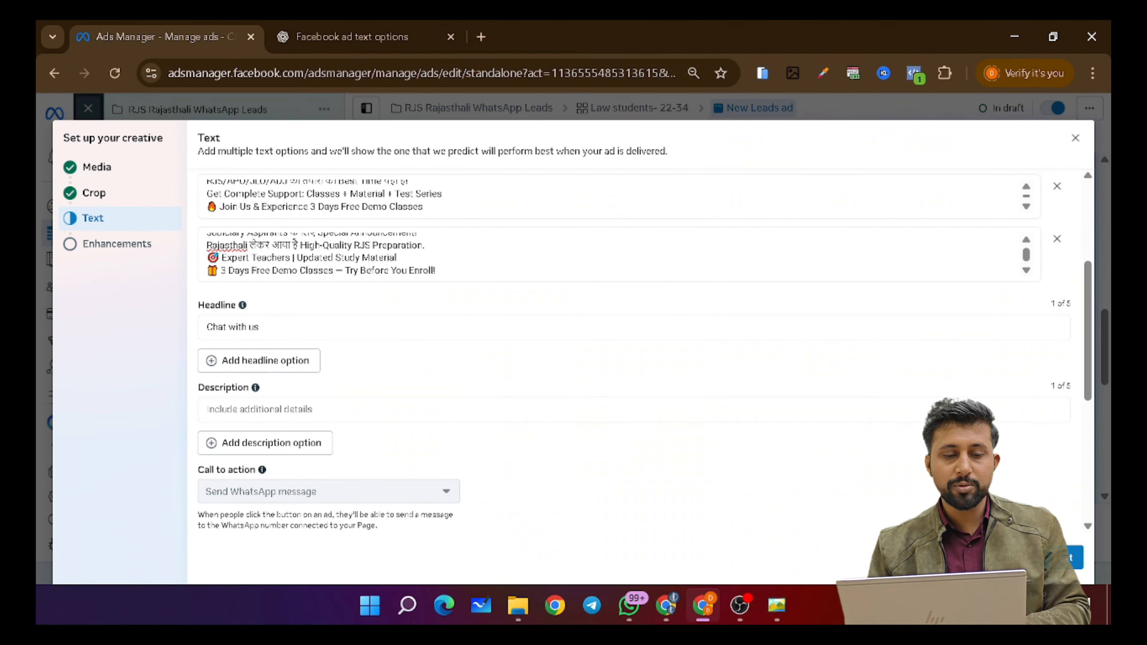
left_click(316, 410)
key("ctrl+v")
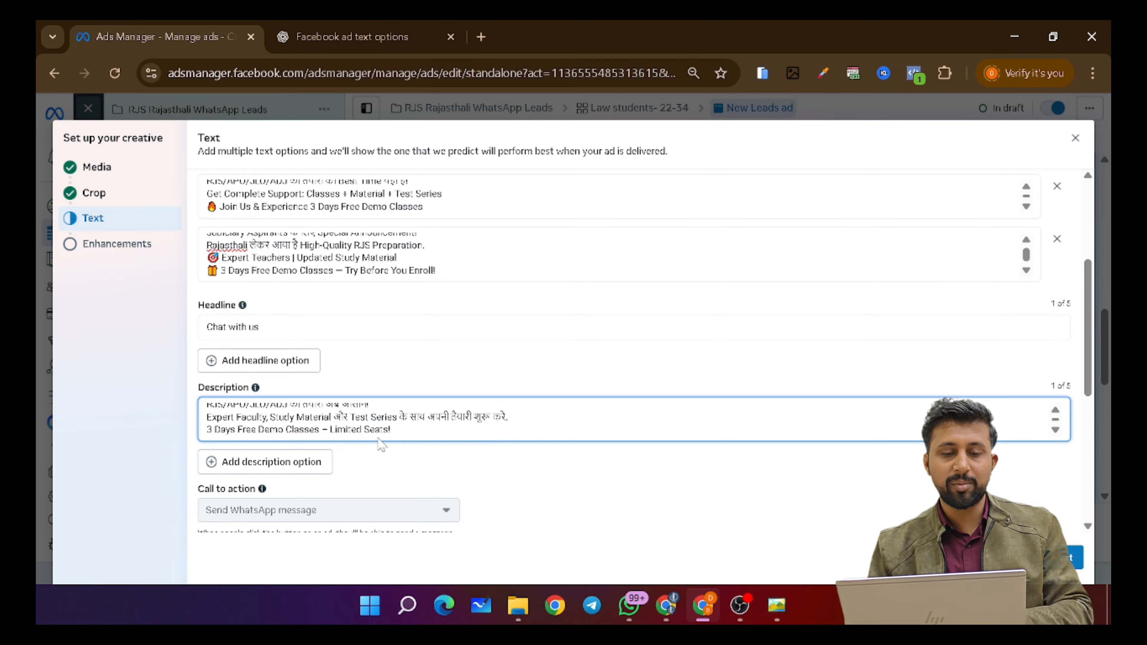
left_click(436, 360)
- Add a second headline option reading 'Connect on WhatsApp'
scroll(436, 360, "up", 3)
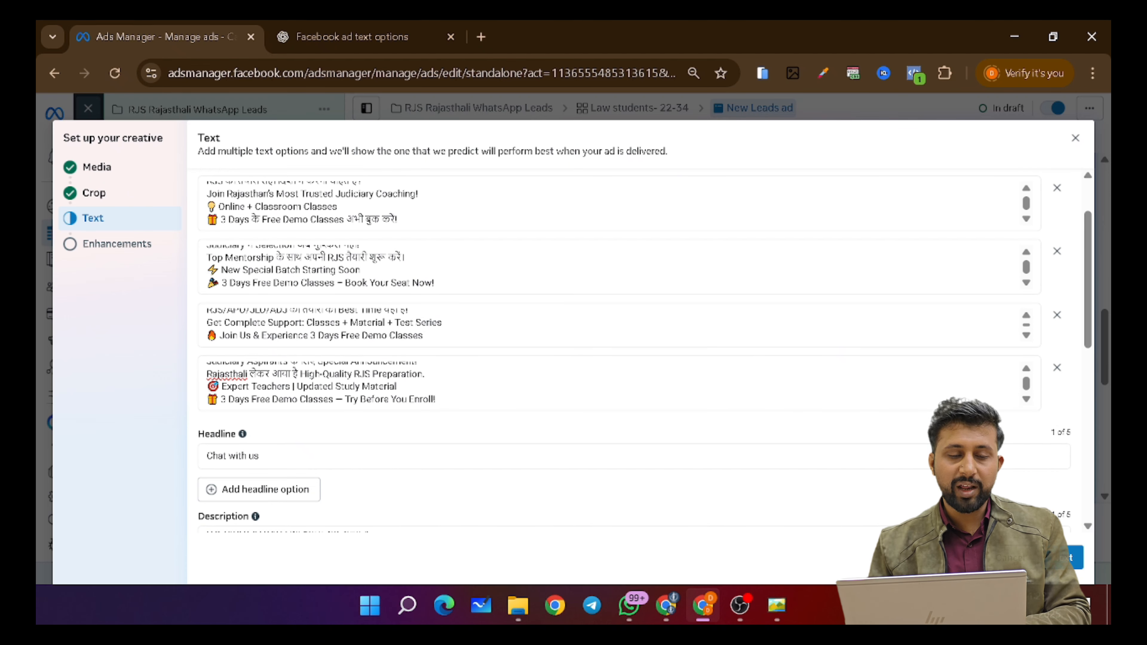
scroll(286, 359, "down", 2)
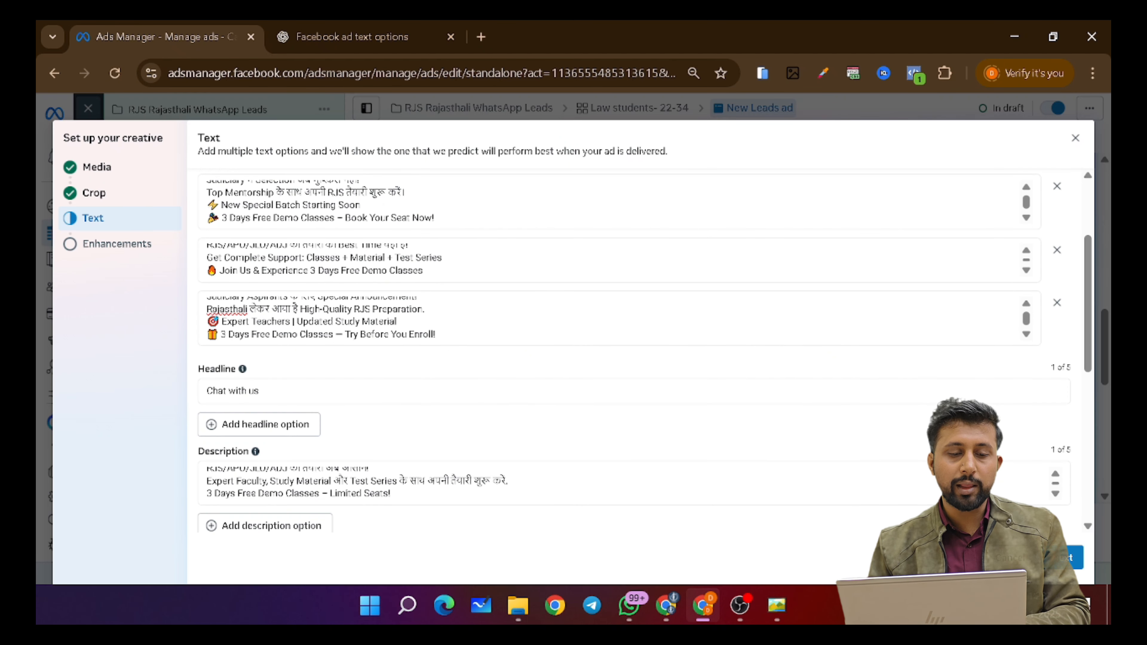
left_click(259, 427)
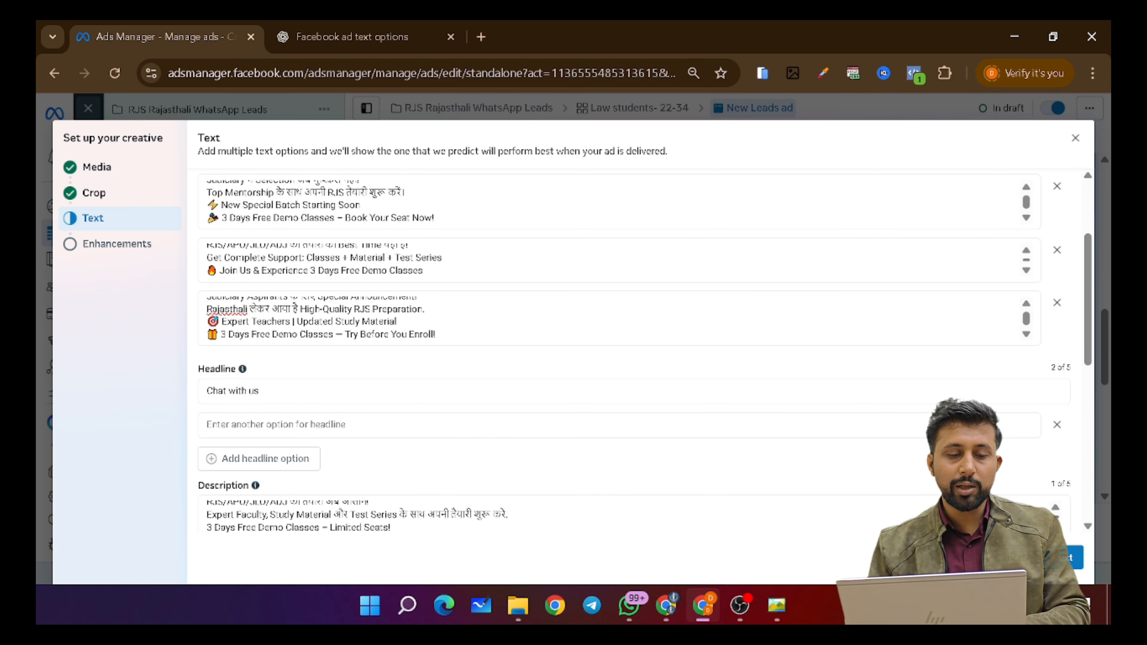
left_click(270, 425)
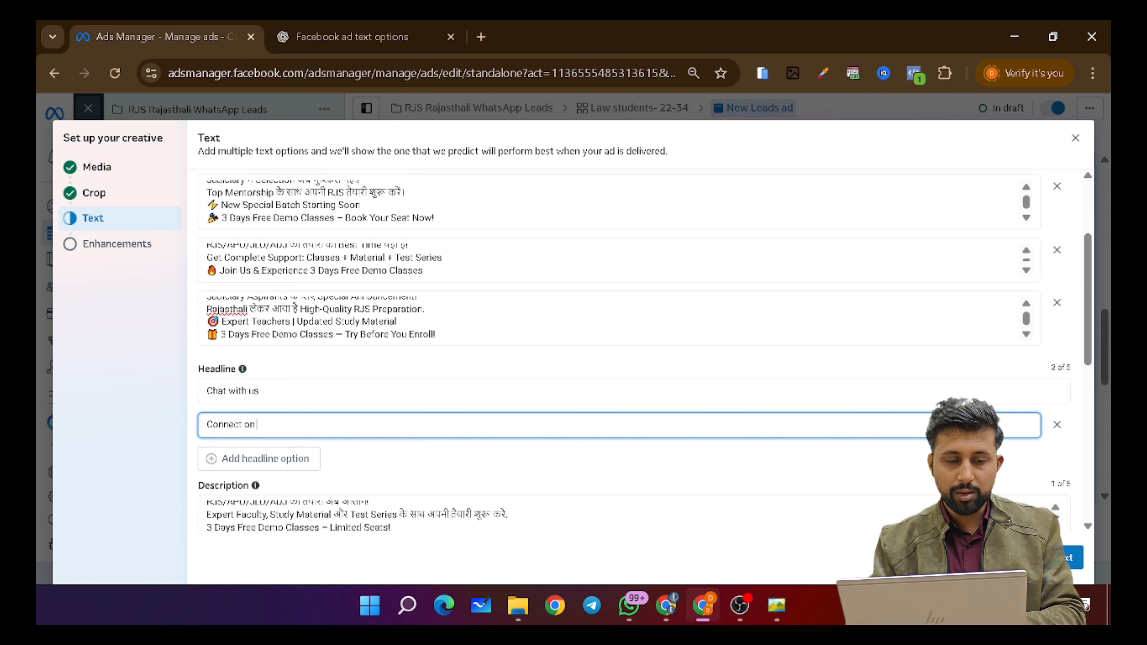
type("Connect on Whats")
type("App")
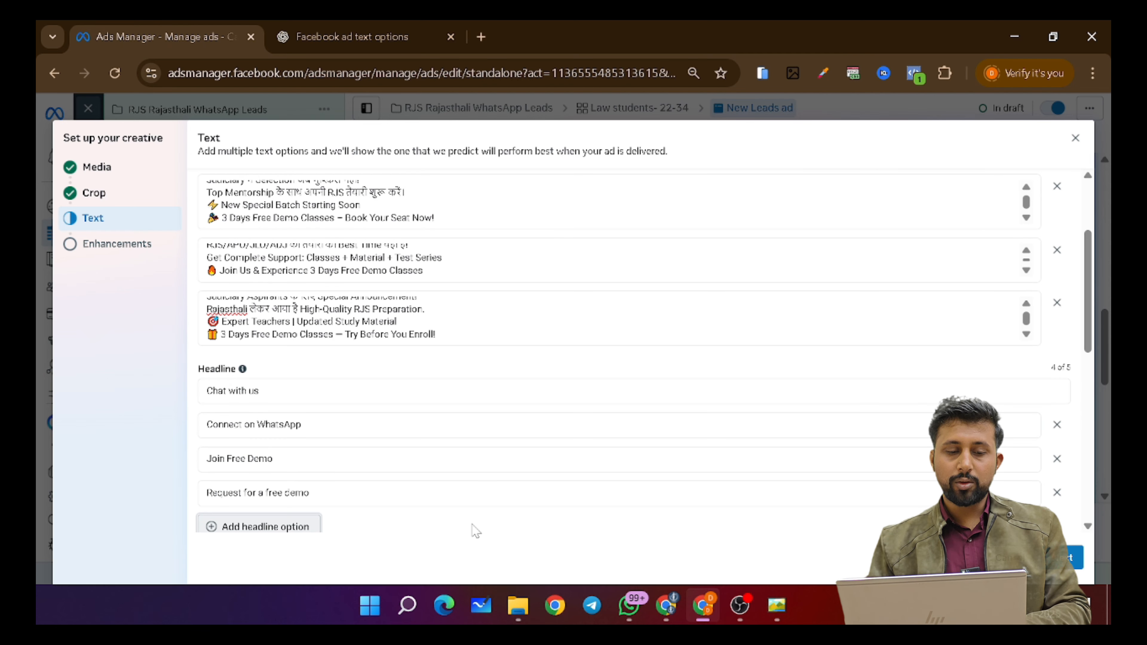
scroll(527, 411, "down", 5)
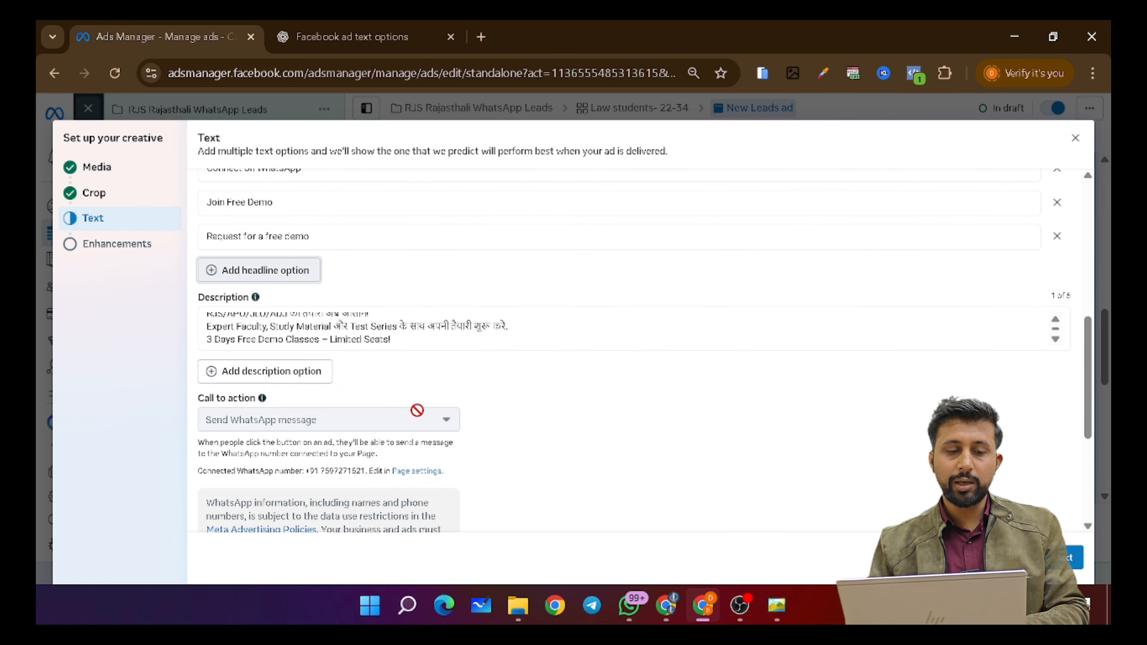
scroll(589, 422, "down", 4)
scroll(609, 397, "up", 6)
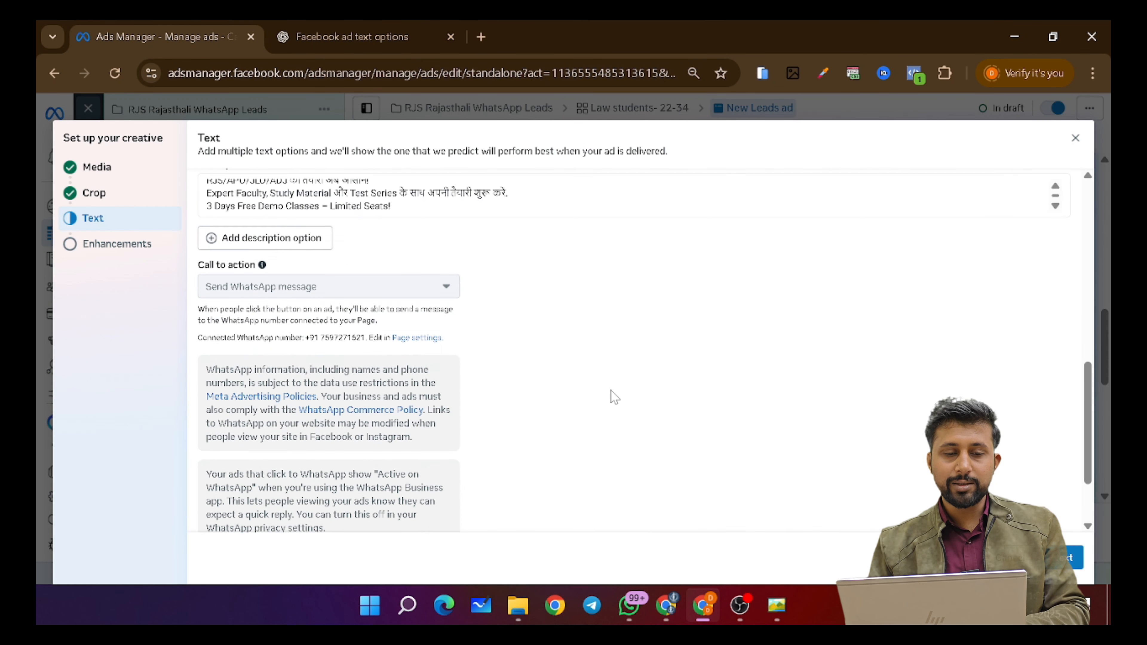
scroll(632, 353, "up", 3)
left_click(1072, 558)
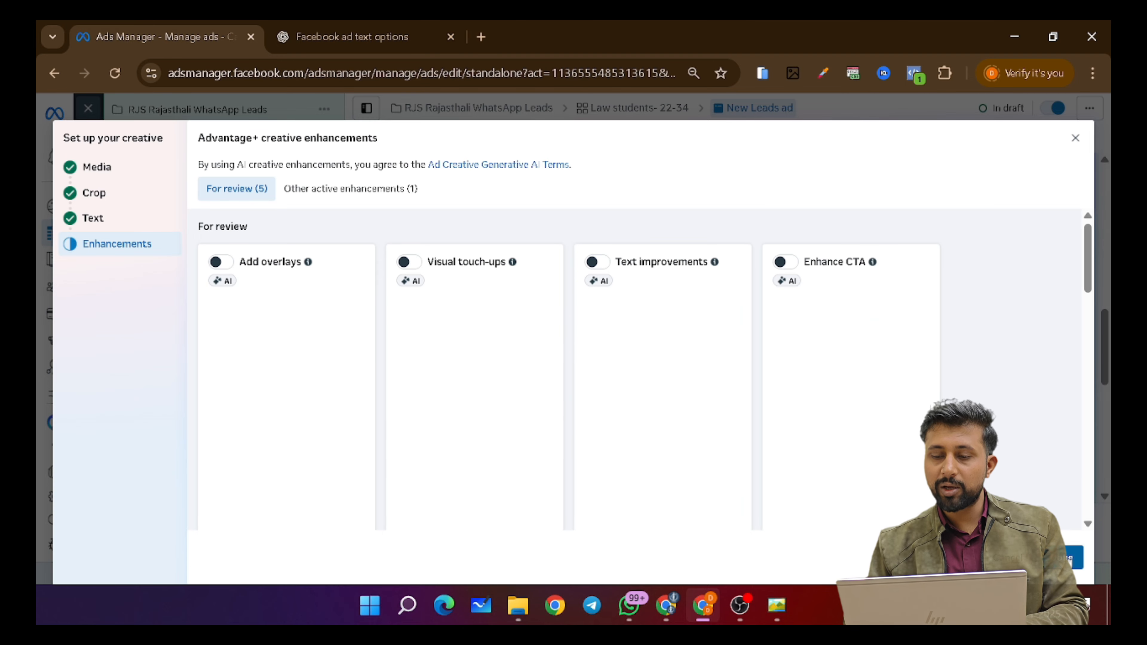
- Leave the Advantage+ enhancements off and return to the New Leads ad editor, edits saved
left_click(1070, 558)
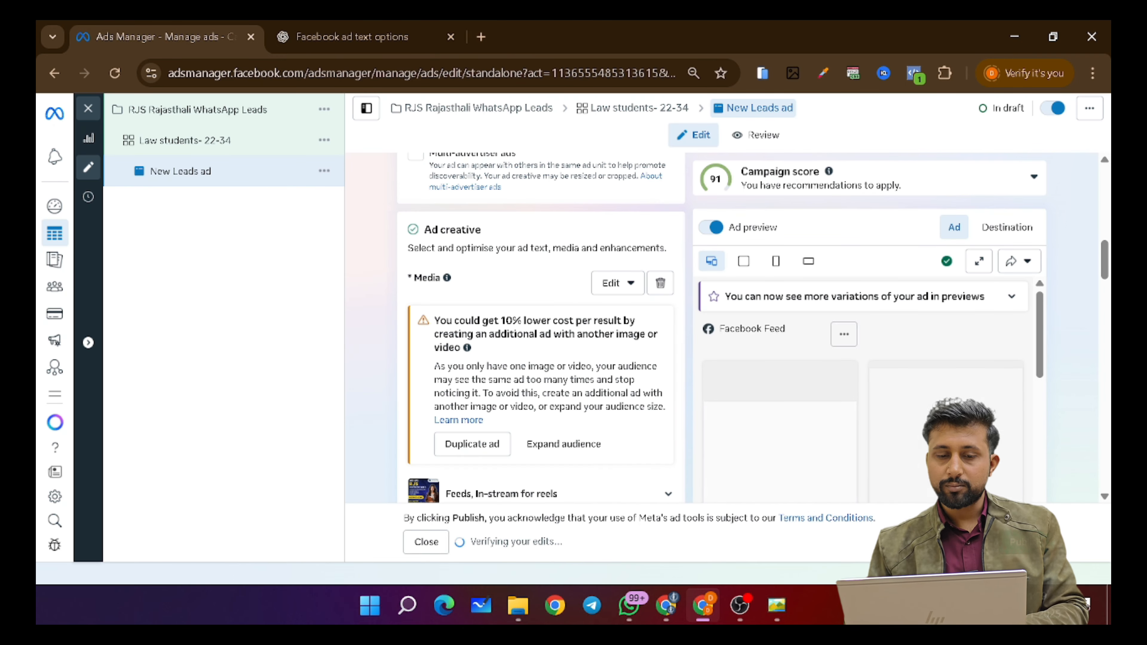
scroll(540, 373, "down", 4)
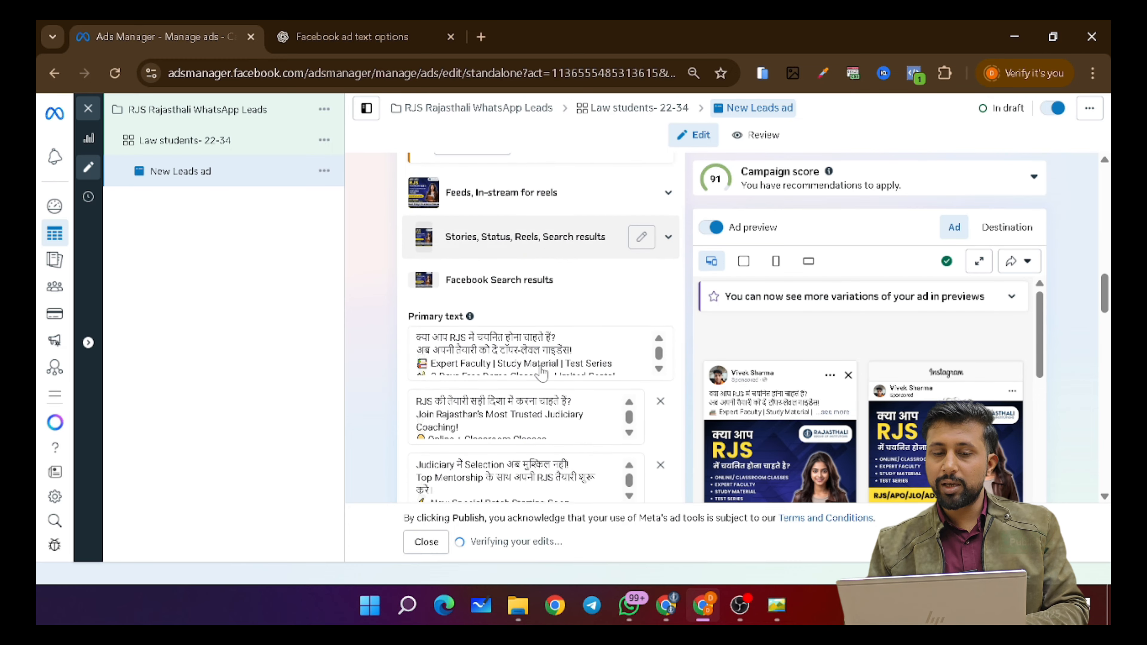
scroll(929, 362, "down", 2)
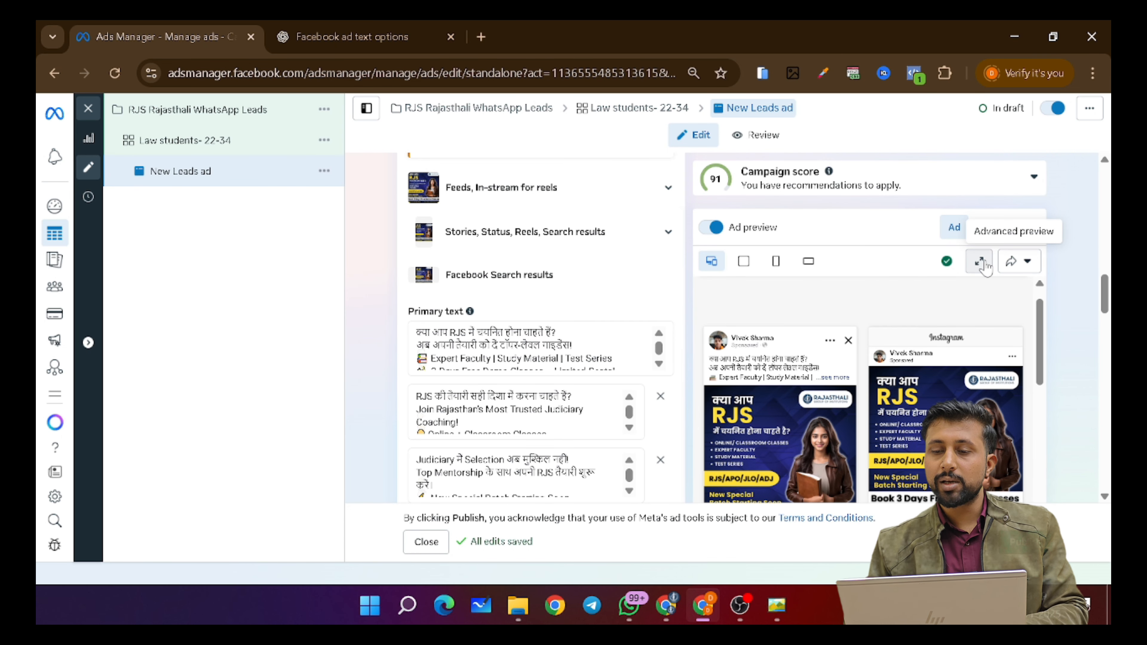
left_click(980, 262)
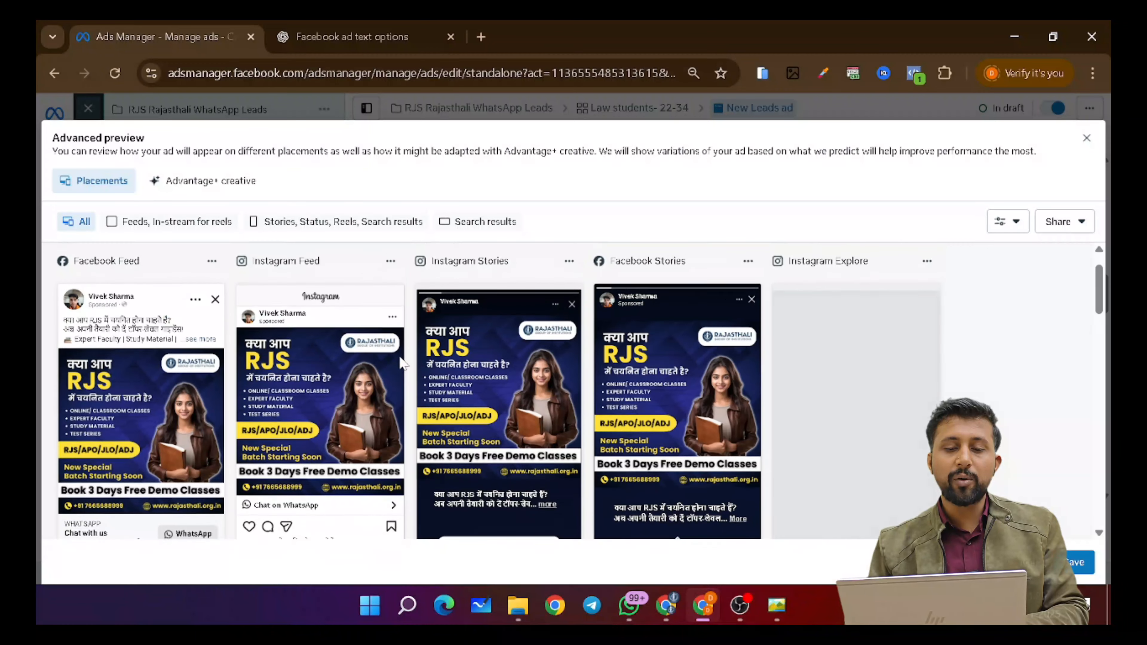
scroll(402, 362, "down", 1)
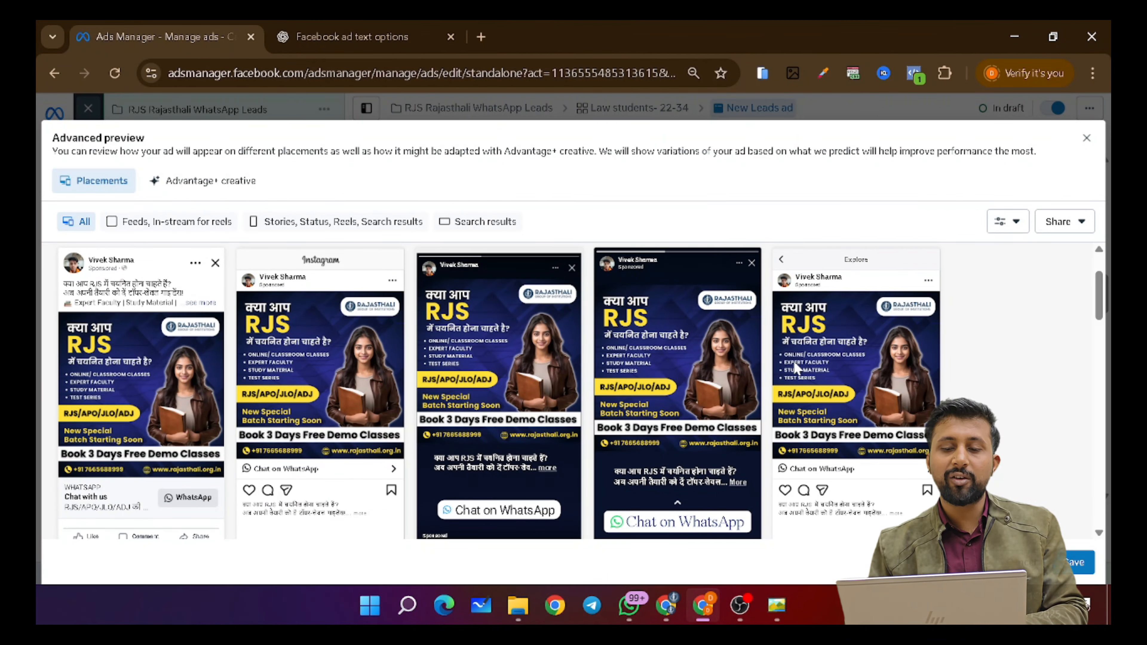
scroll(409, 396, "up", 2)
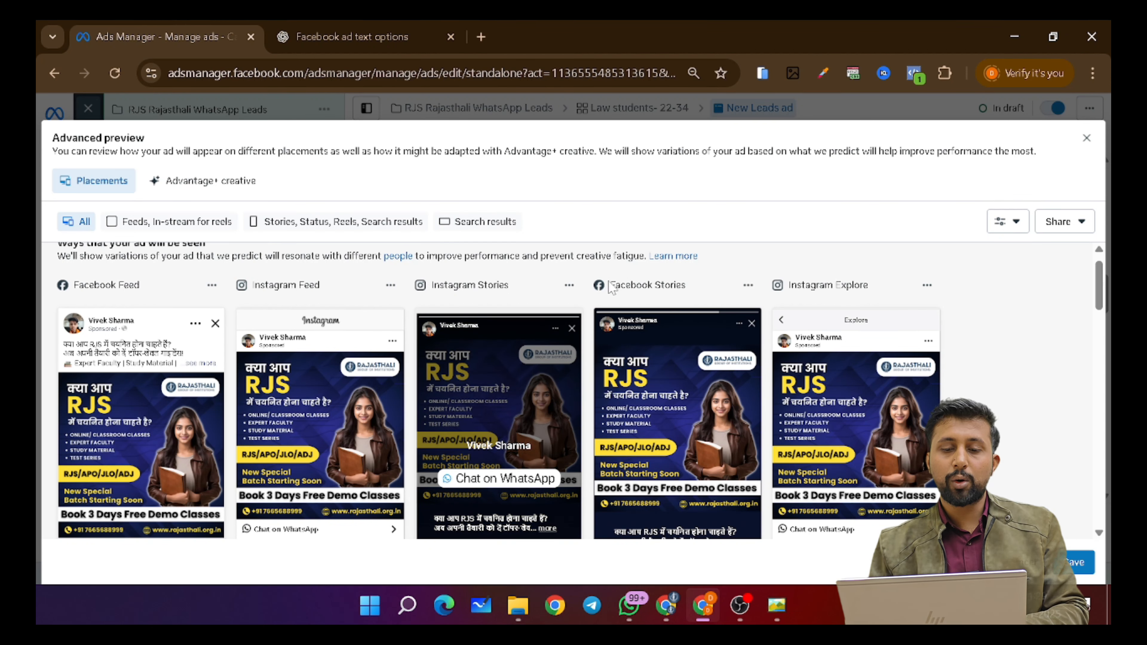
left_click_drag(611, 287, 687, 287)
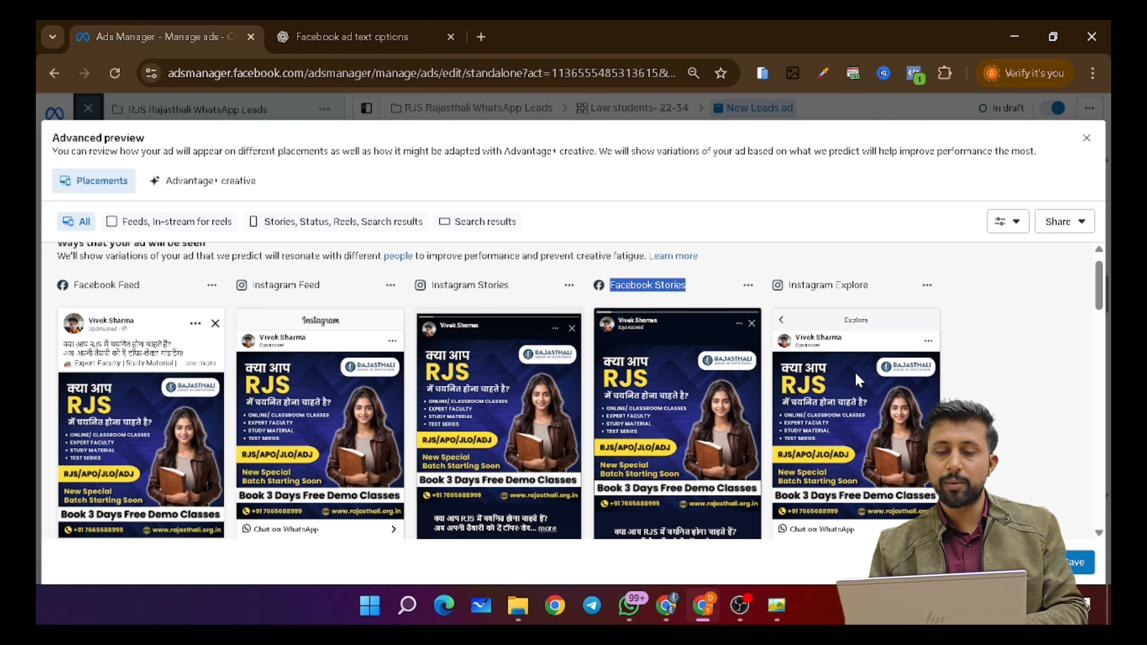
scroll(673, 452, "down", 10)
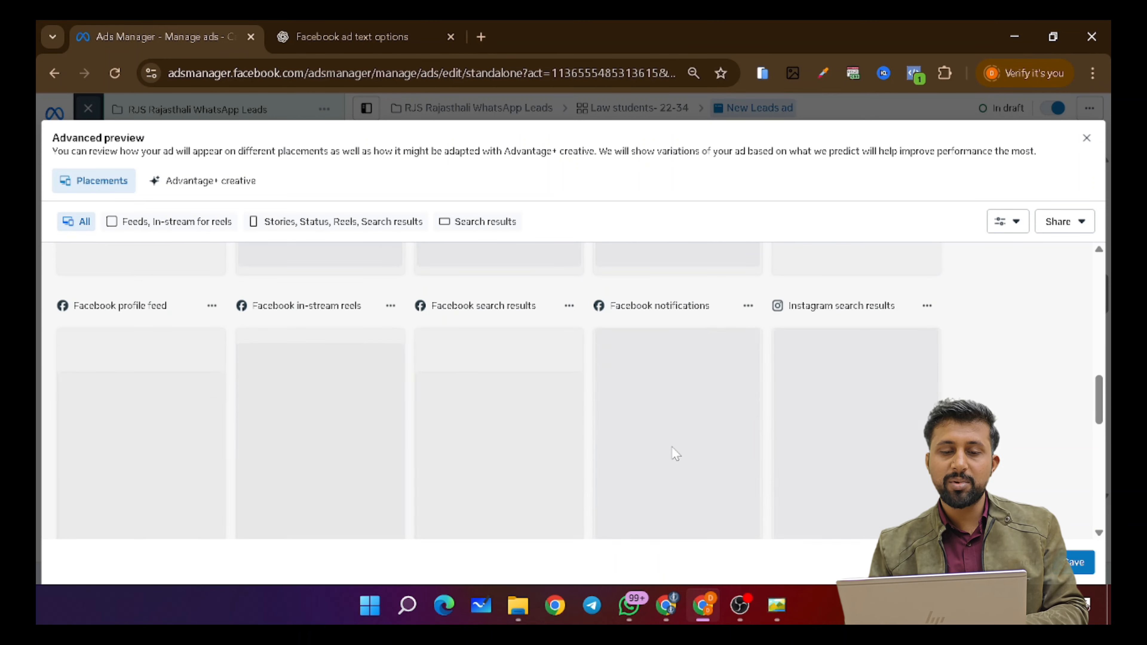
scroll(676, 453, "down", 5)
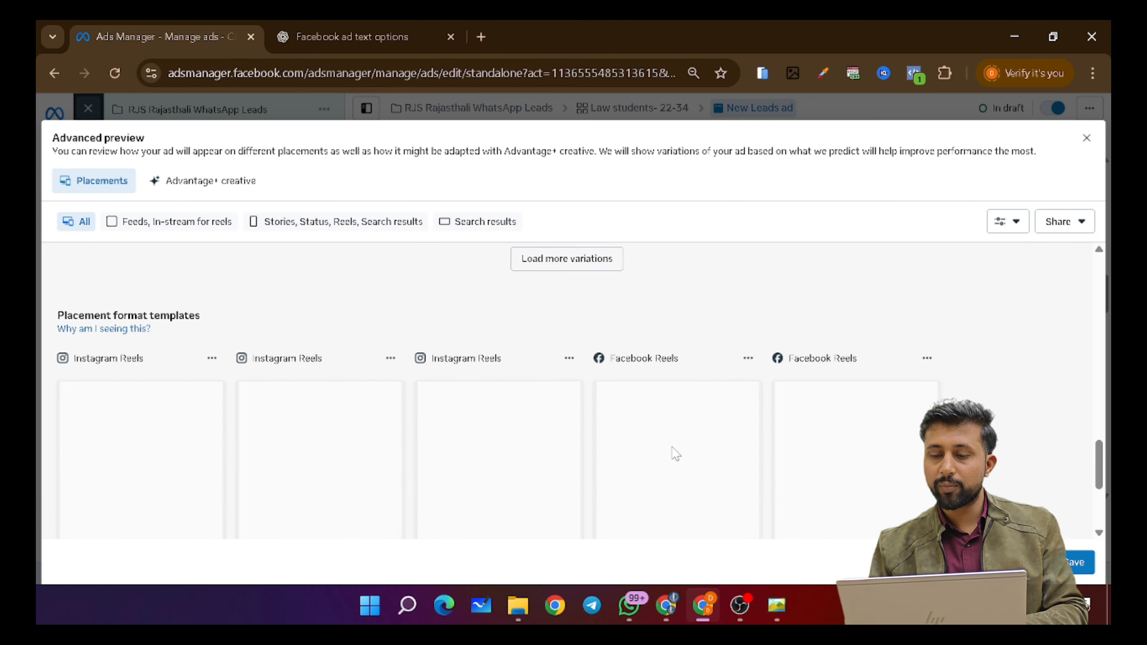
scroll(675, 454, "up", 5)
left_click(1087, 138)
scroll(540, 326, "down", 5)
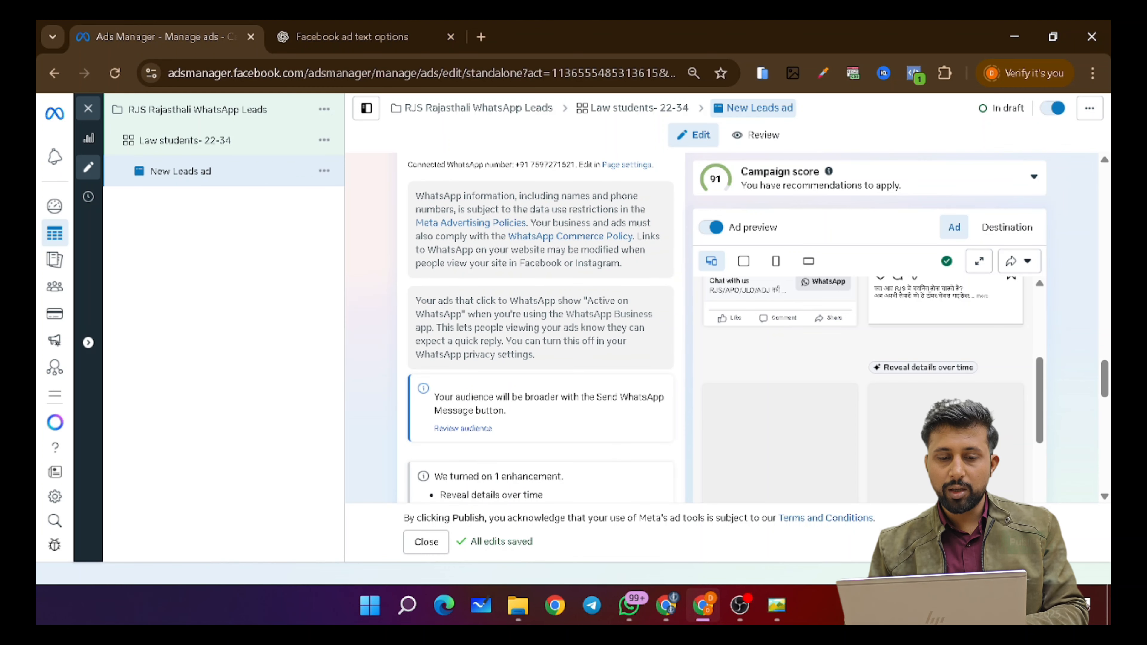
scroll(590, 407, "down", 8)
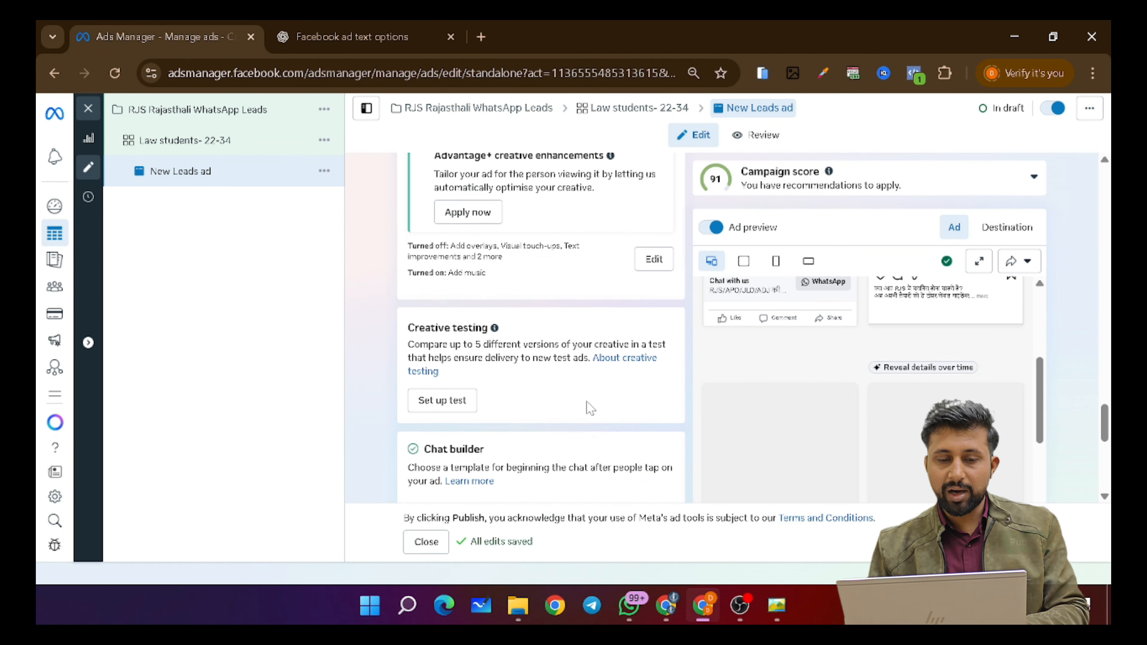
scroll(587, 402, "down", 3)
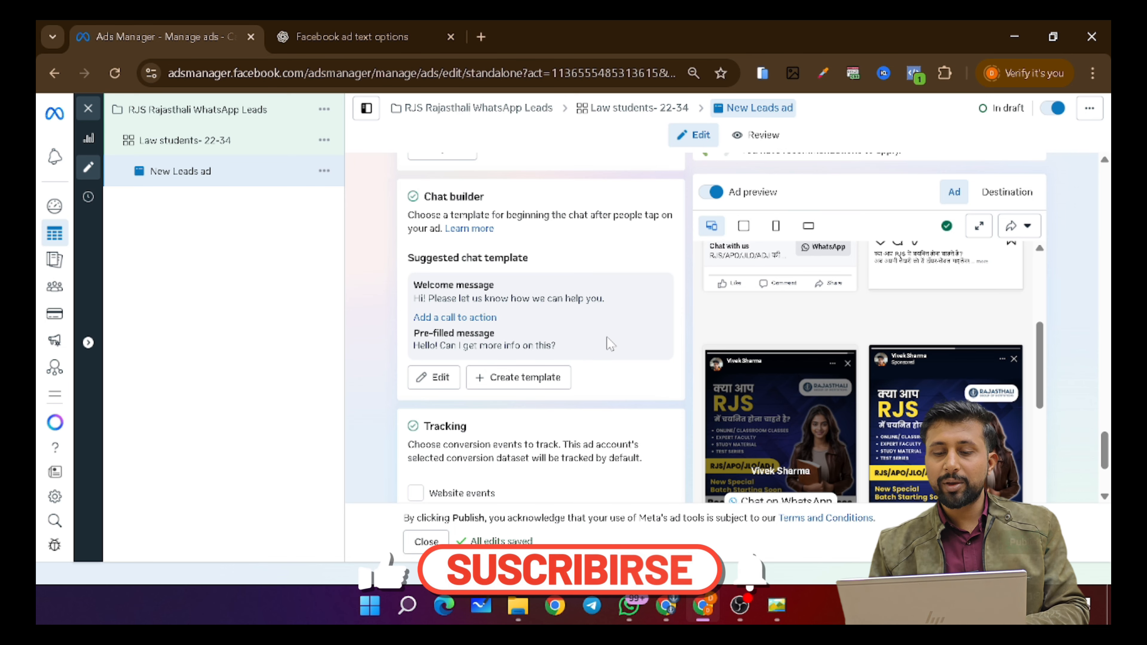
mouse_move(852, 398)
scroll(849, 397, "down", 4)
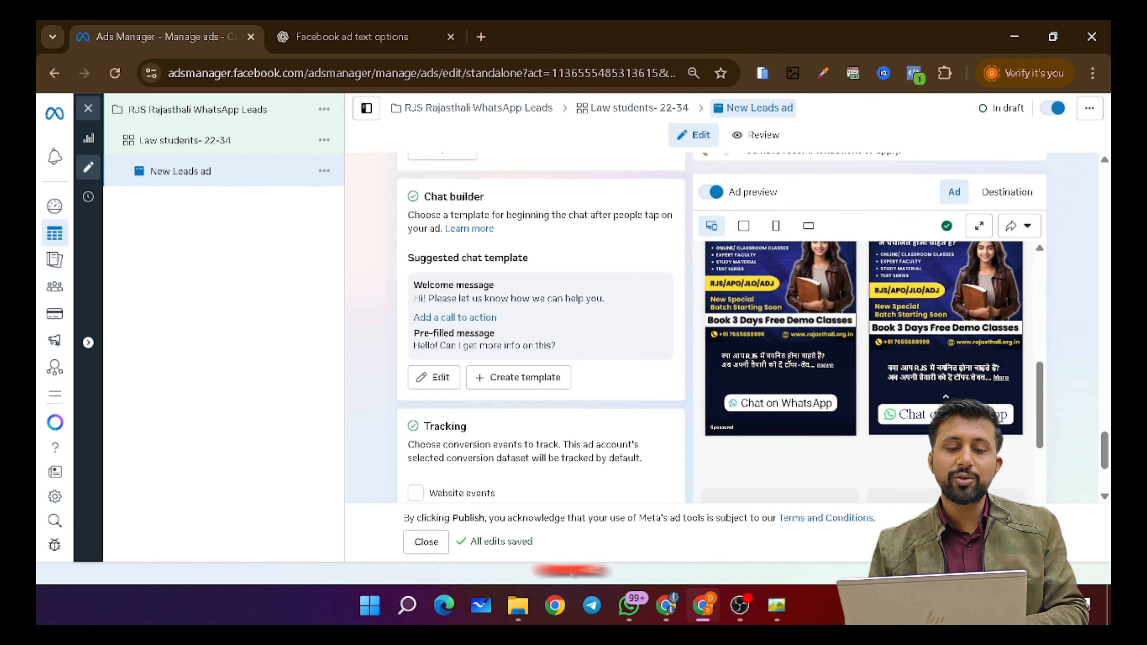
left_click_drag(414, 299, 651, 304)
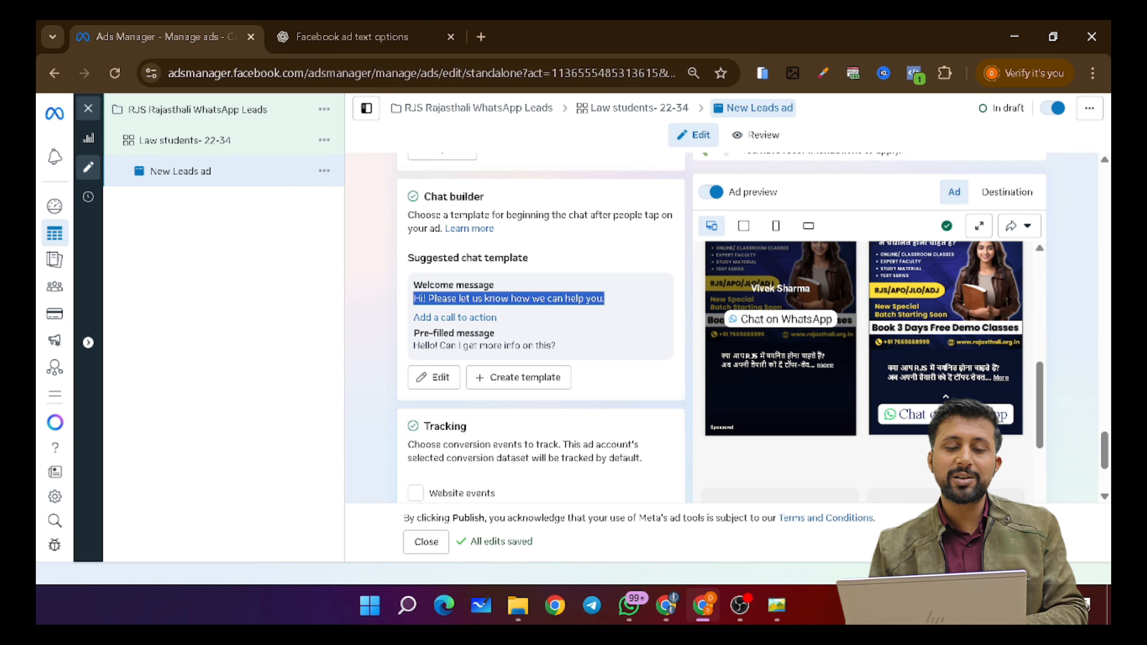
scroll(595, 311, "down", 1)
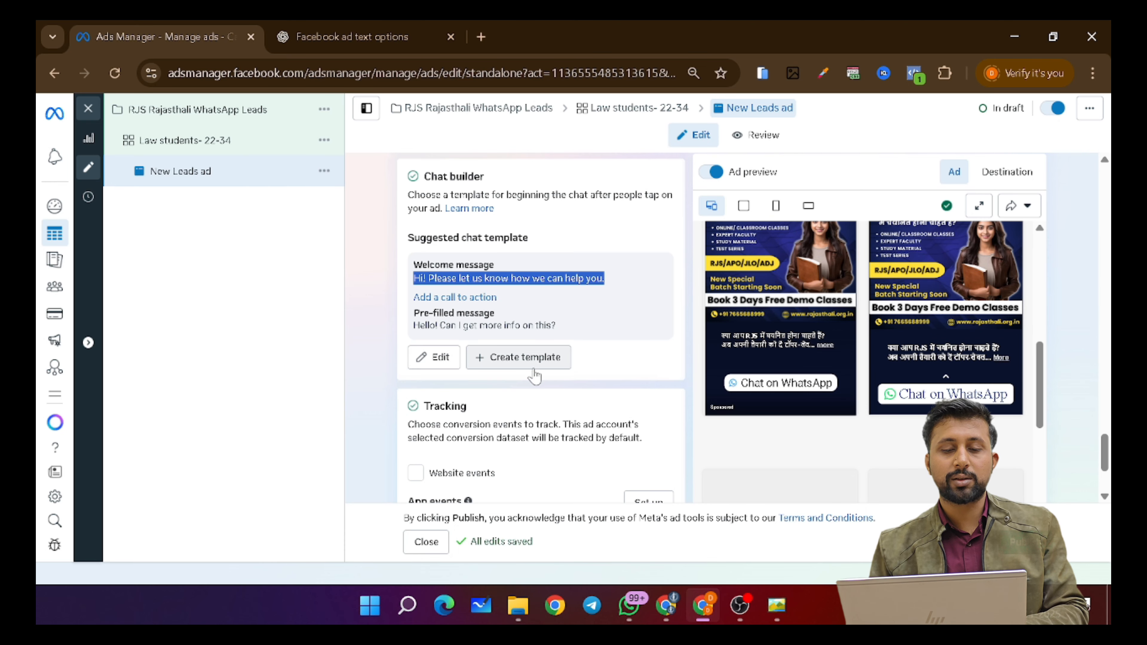
- Create a new chat template, choosing Start conversations over the collect-info template
left_click(503, 362)
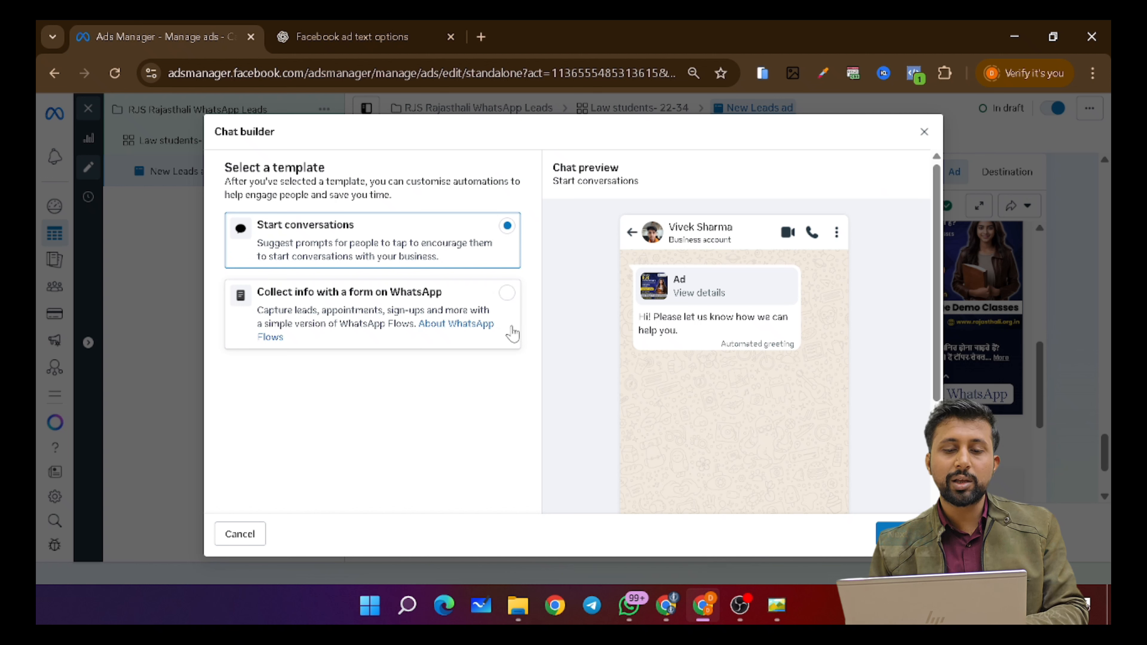
left_click(507, 298)
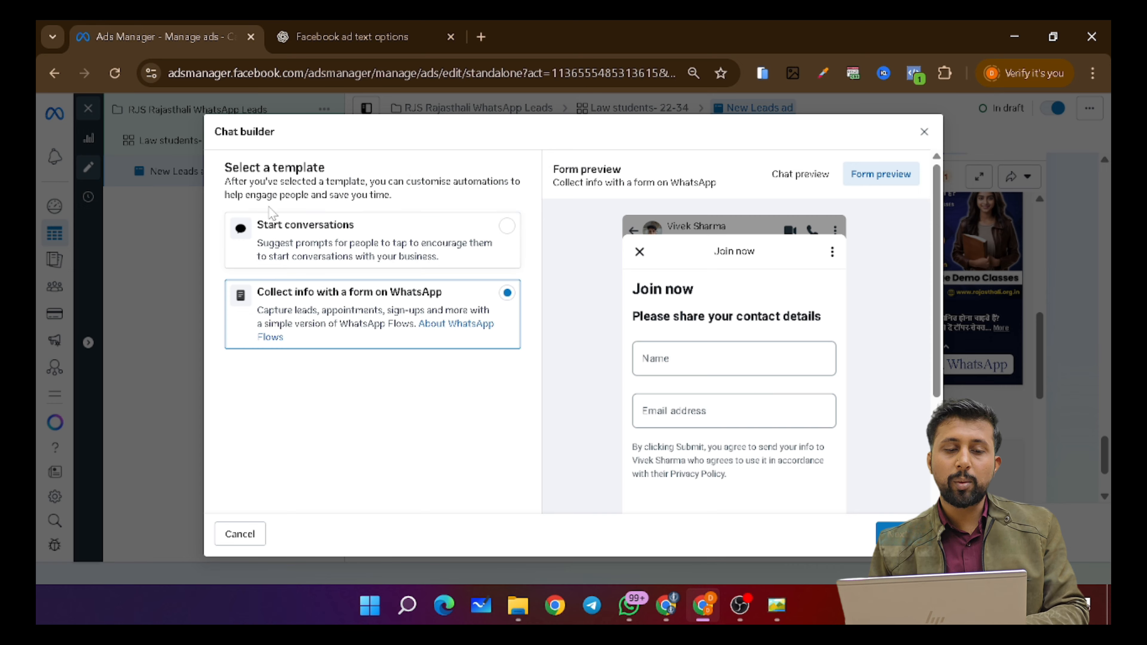
left_click(508, 226)
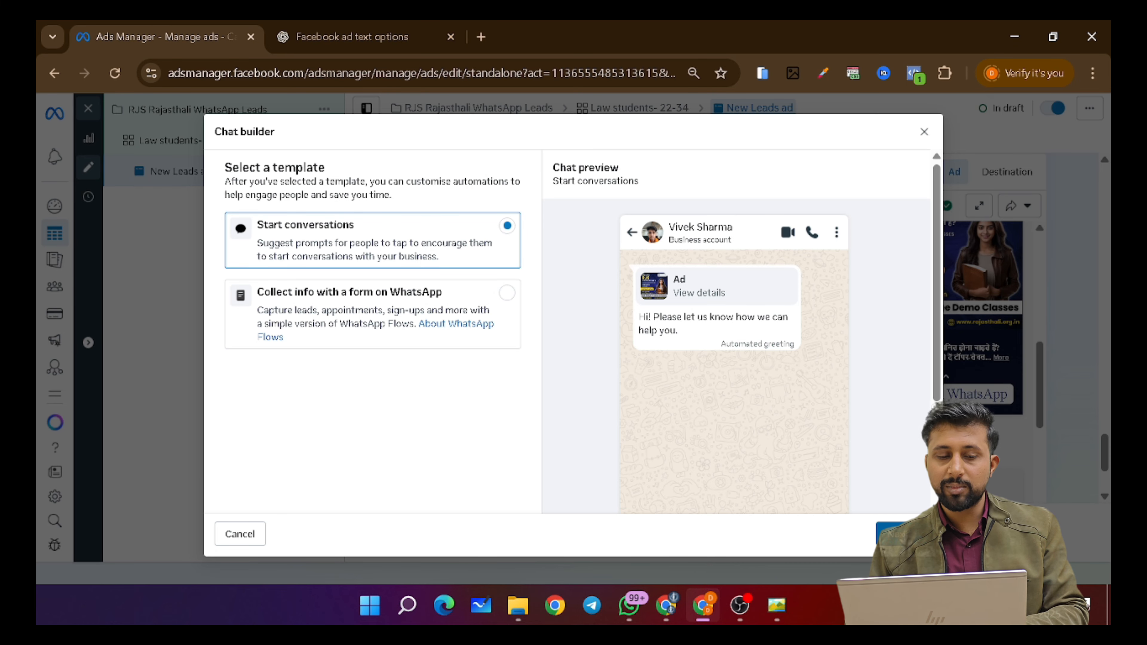
left_click(892, 533)
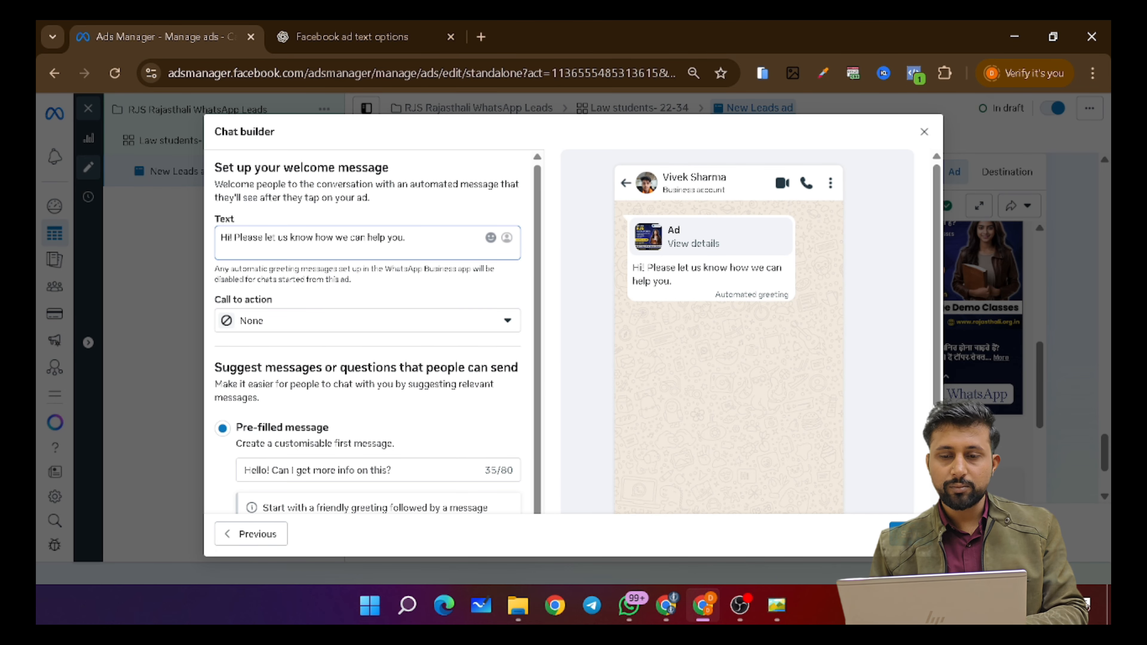
- Replace the welcome message with 'Which course are you interested in?' and keep Call to action as None
key("ctrl+a")
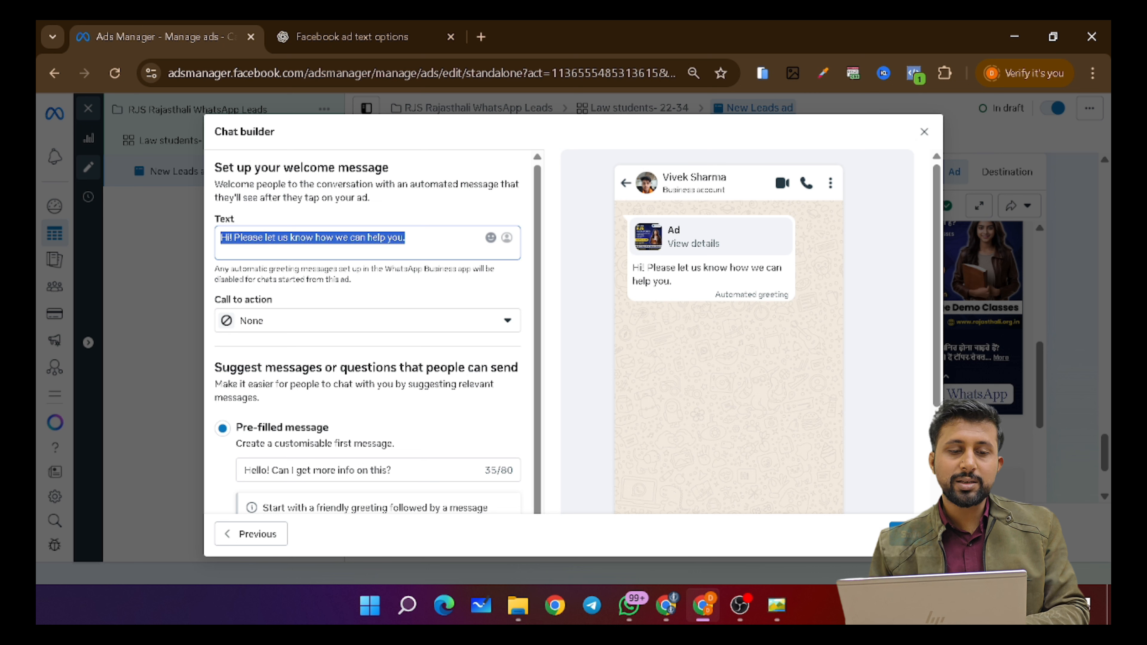
left_click(341, 238)
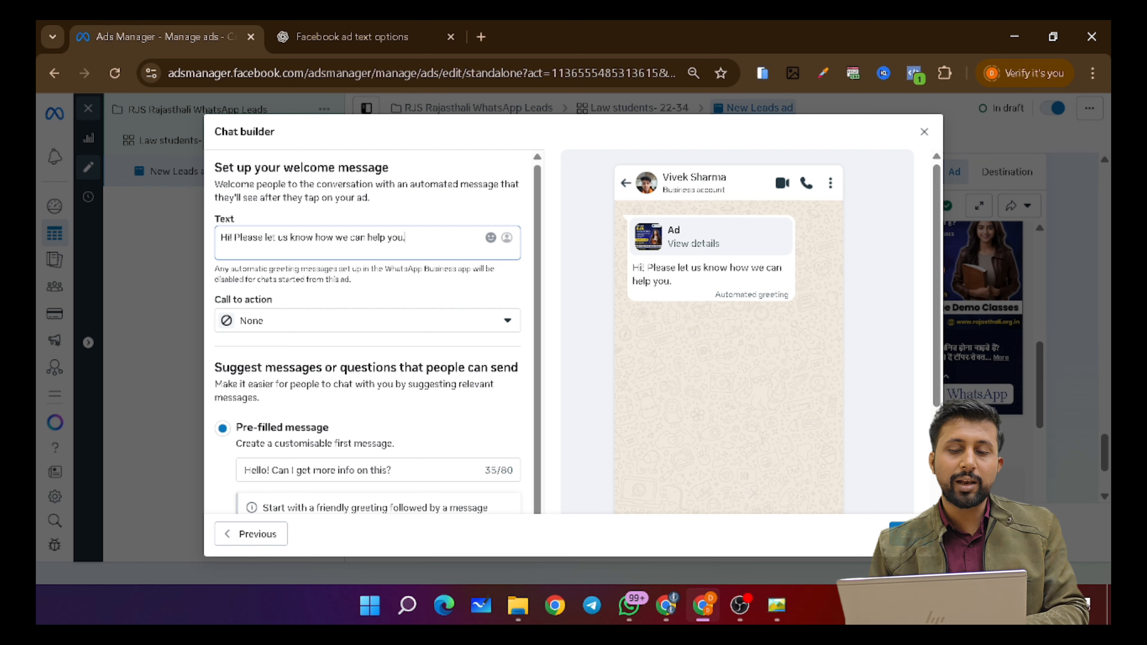
key("ctrl+a")
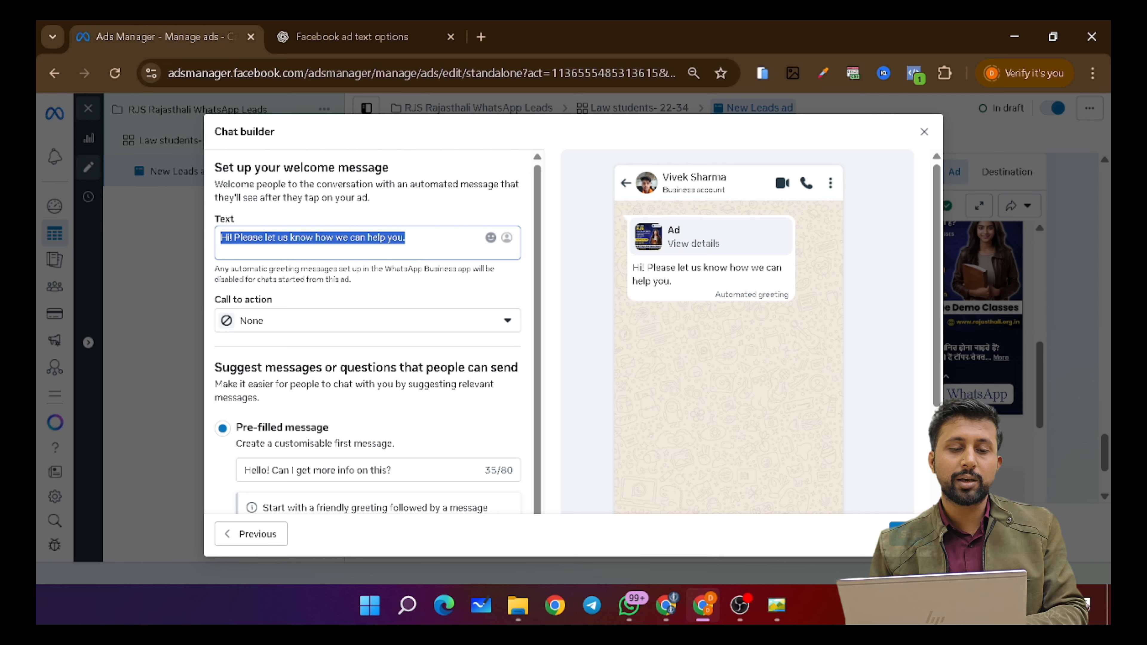
key("Right")
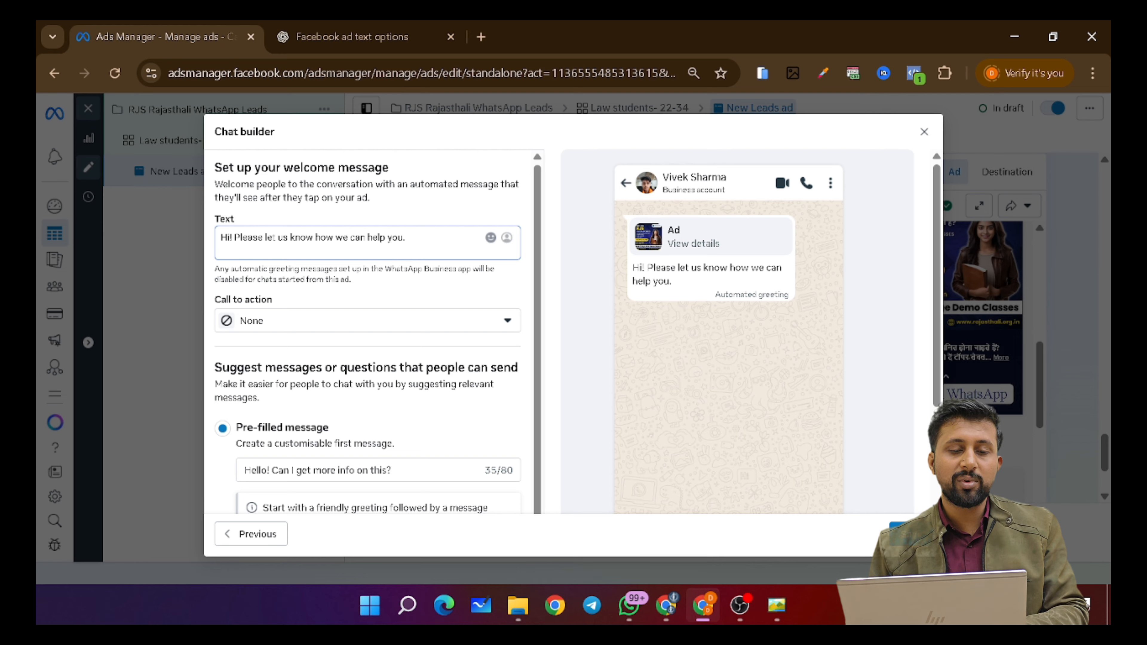
key("ctrl+a")
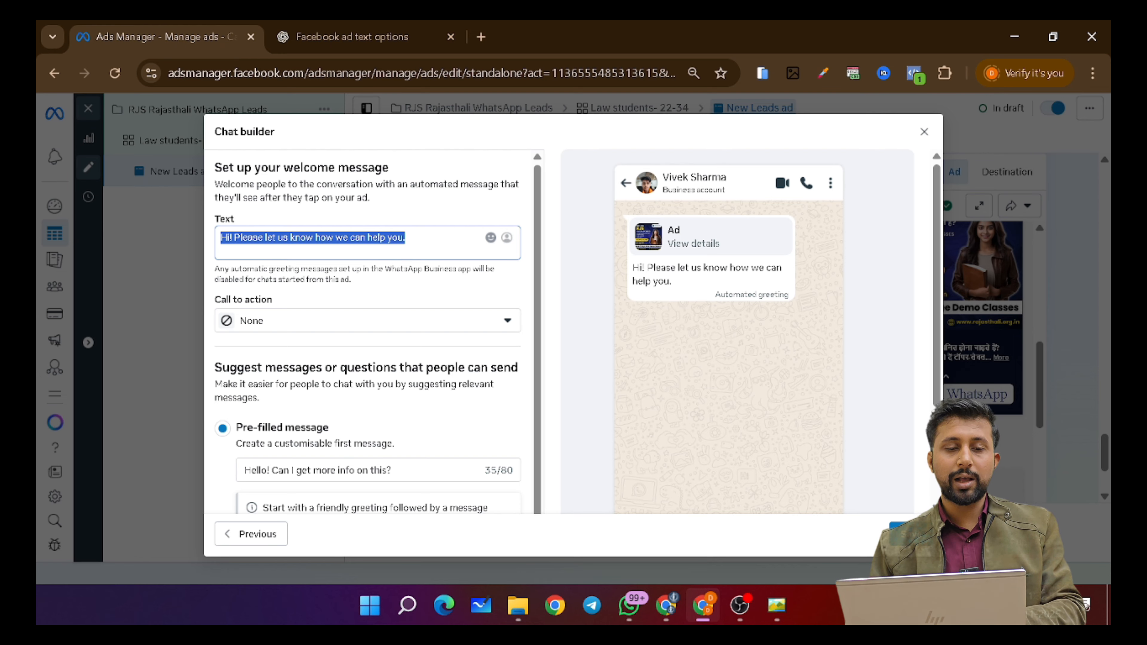
key("BackSpace")
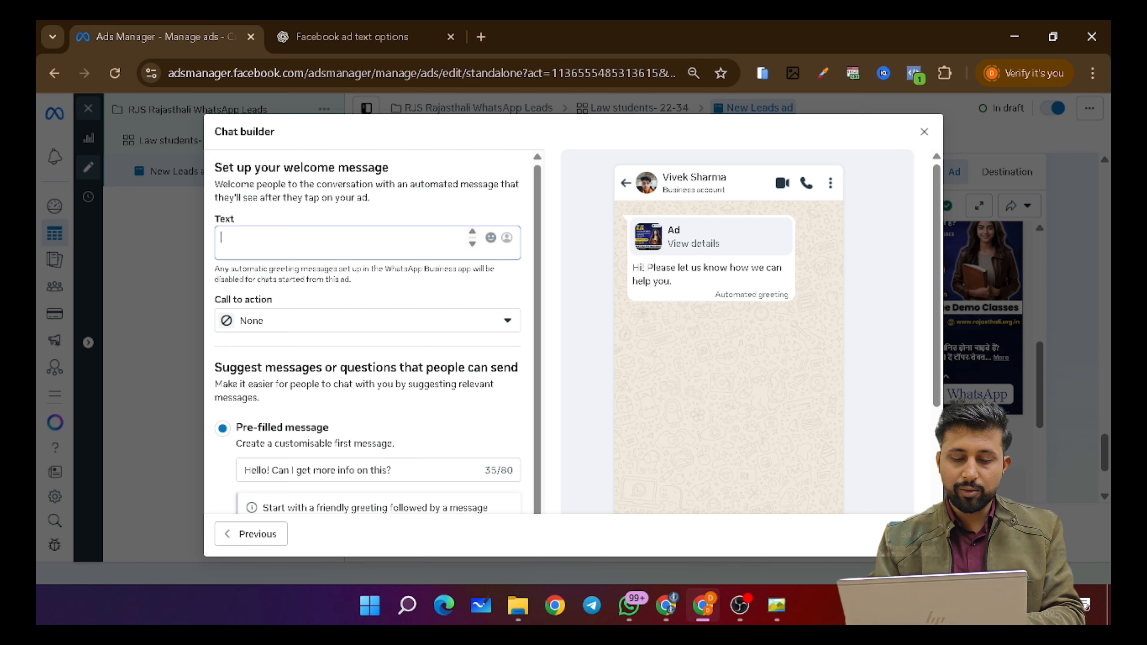
type("Which")
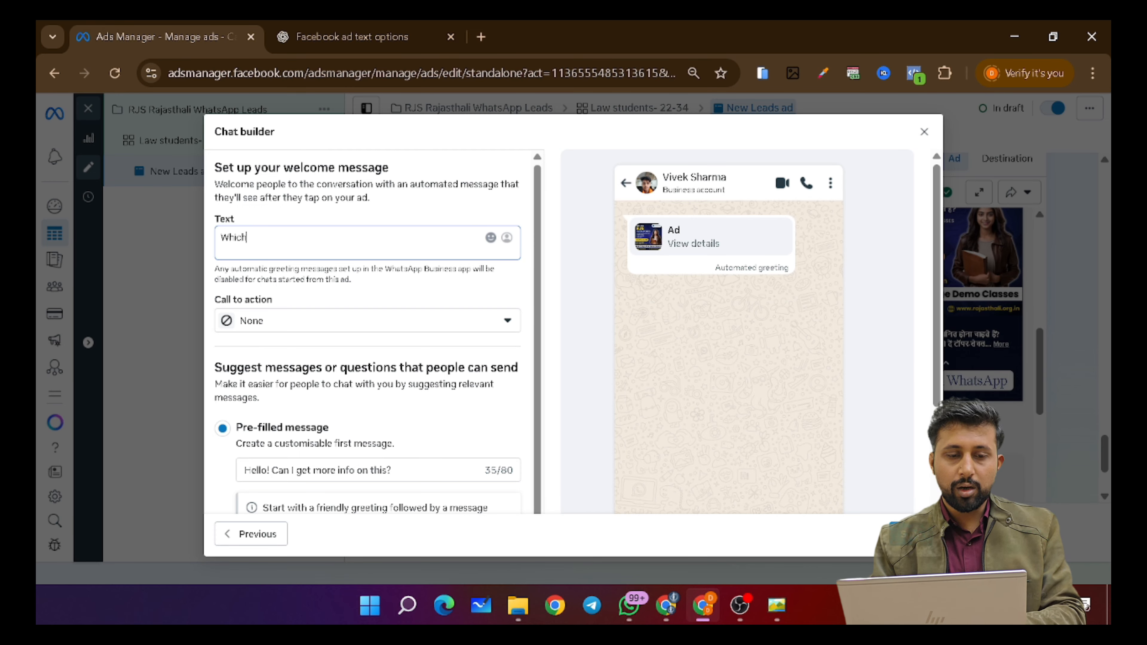
type(" course ar")
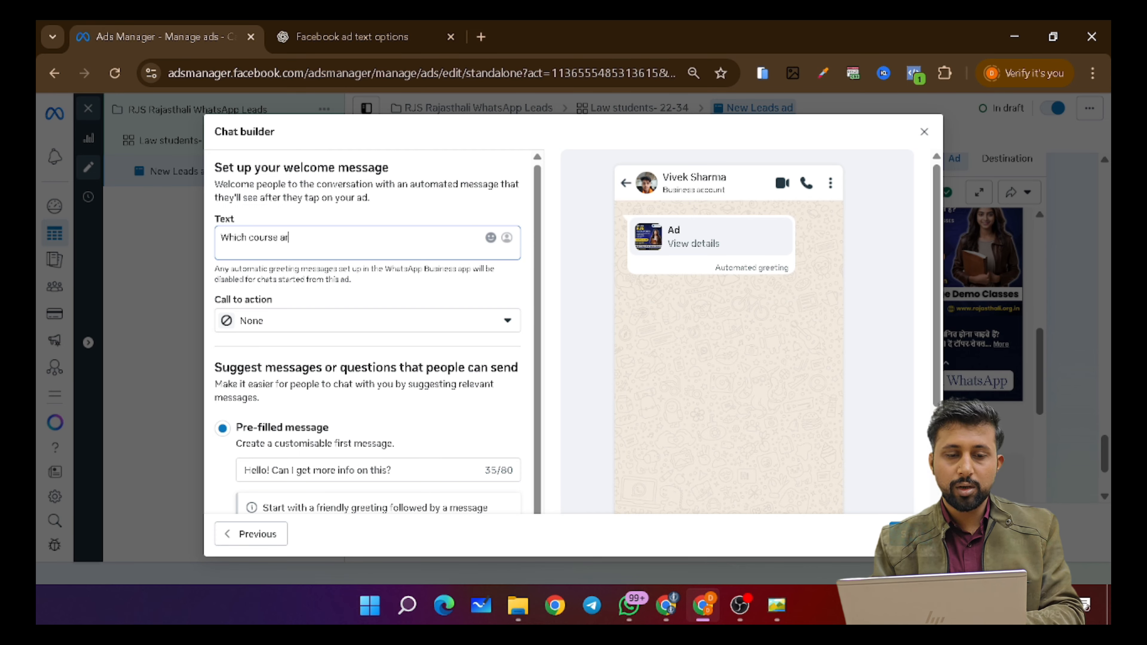
type("e you in")
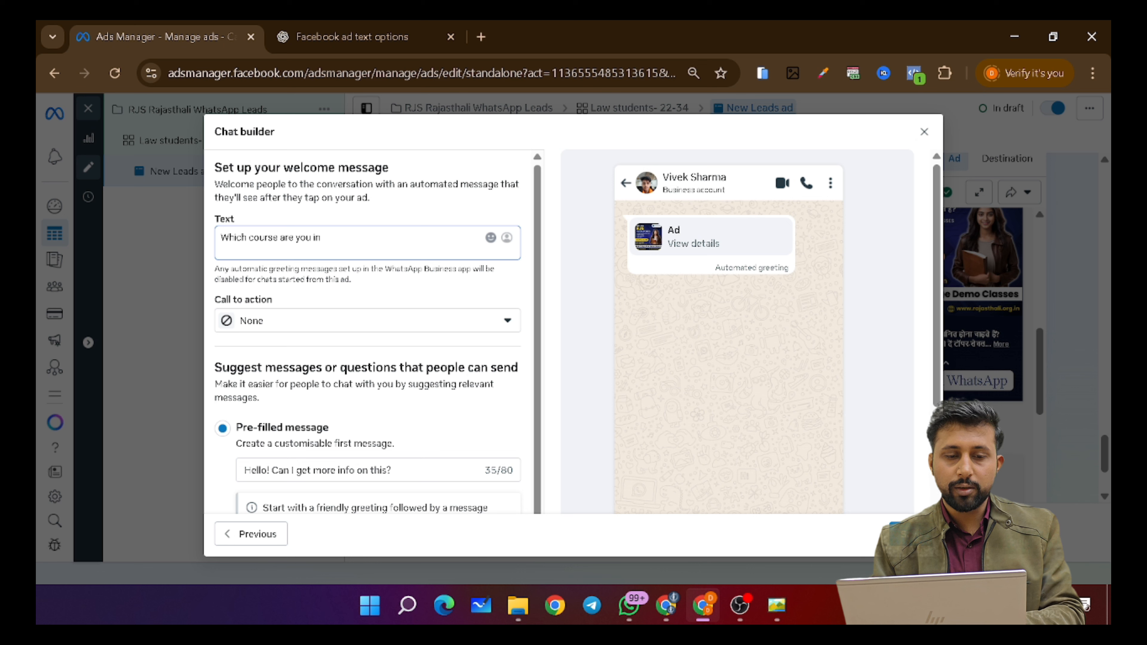
type("terested in?")
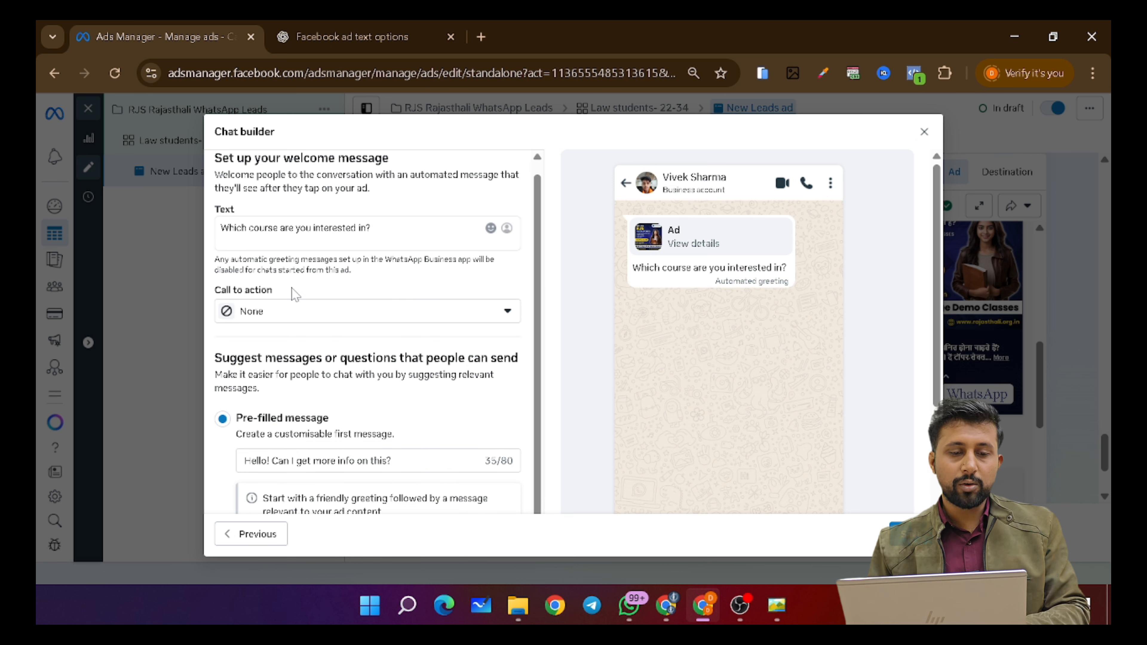
left_click(306, 313)
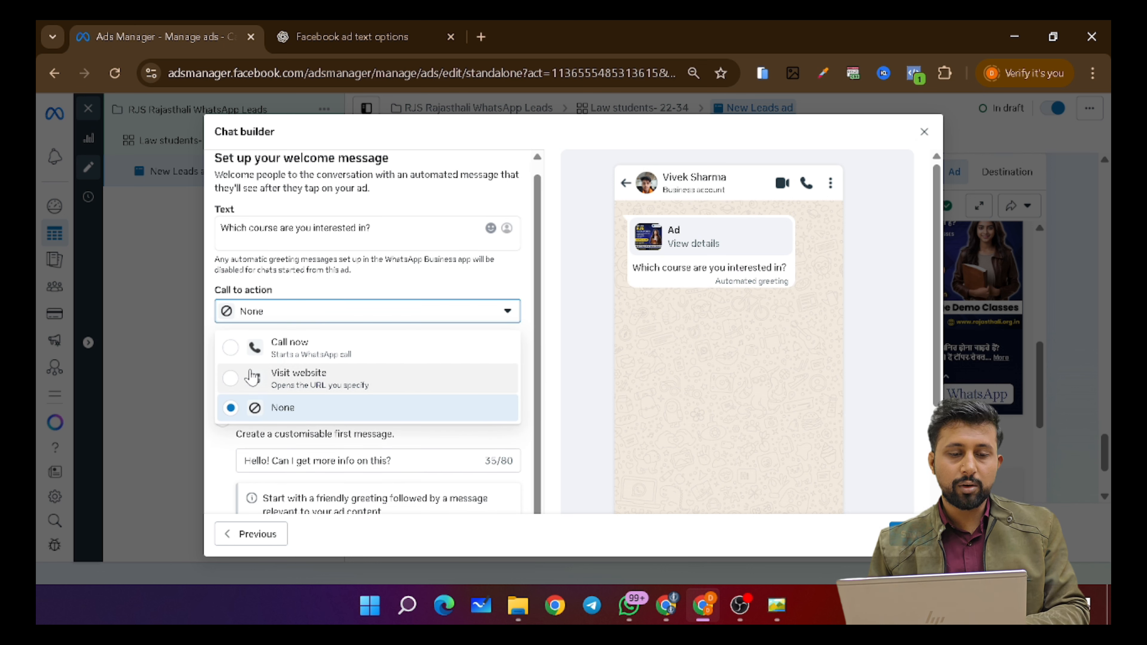
left_click(377, 298)
scroll(377, 298, "down", 3)
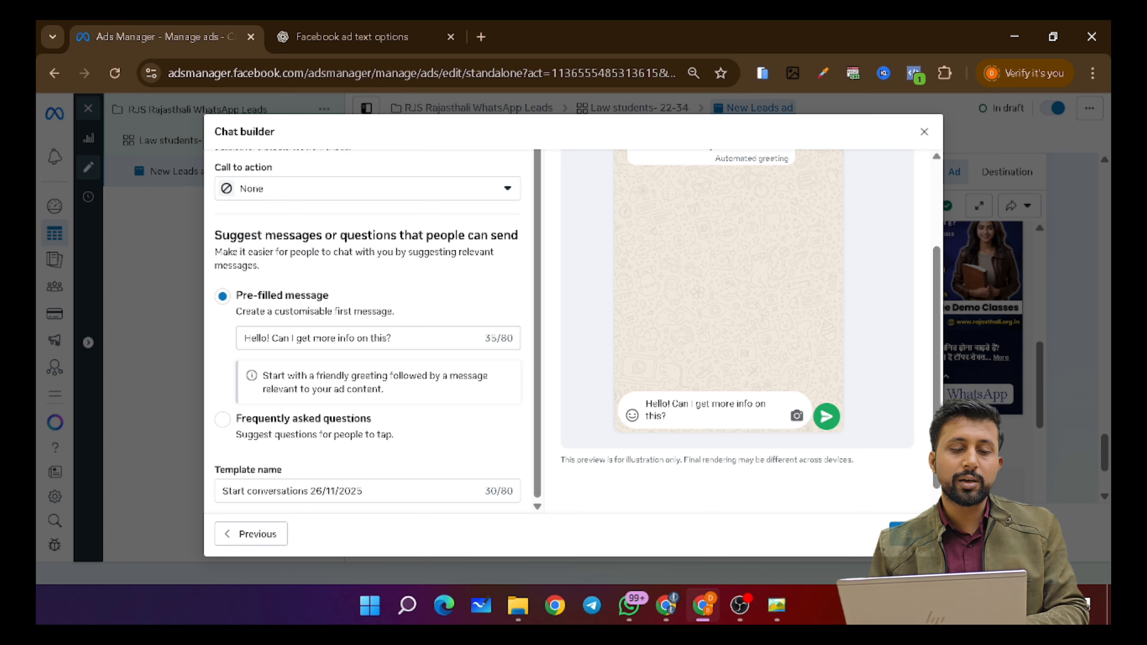
- Change 'on this' to 'about RJS Course' in the pre-filled message and save the template
left_click(396, 338)
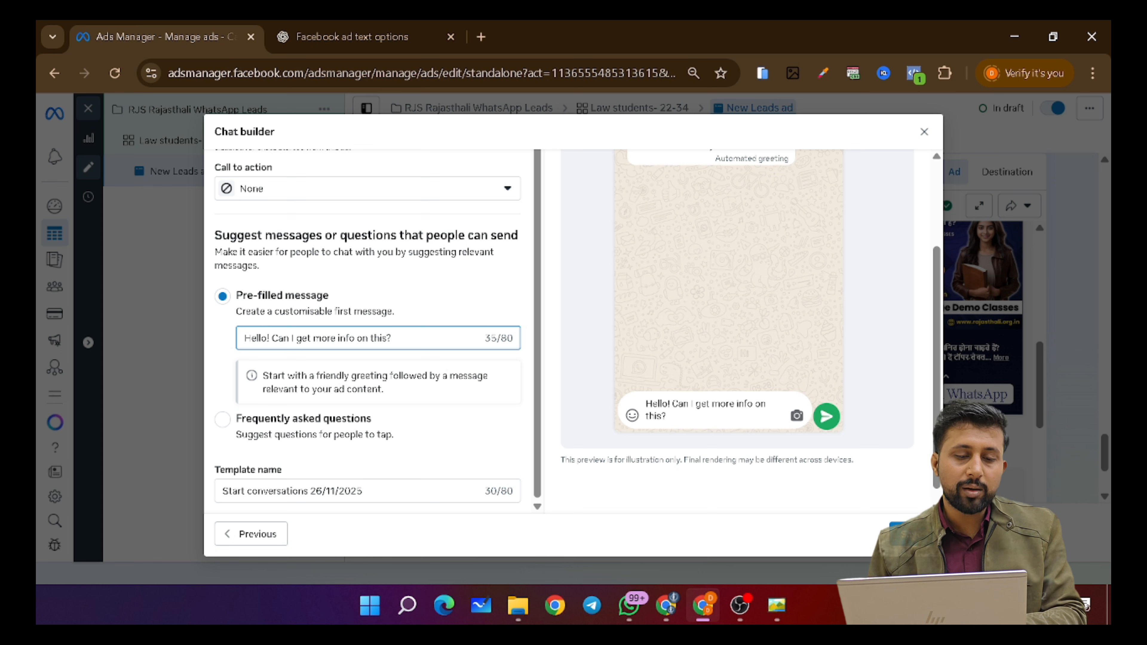
left_click_drag(355, 337, 387, 338)
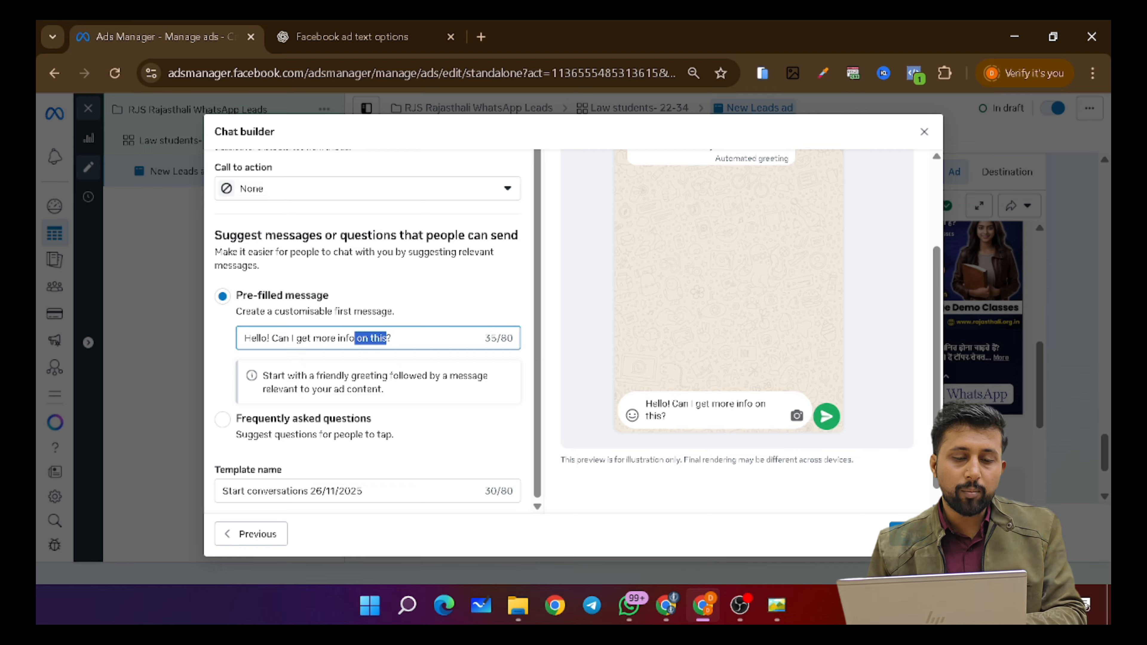
type("abou")
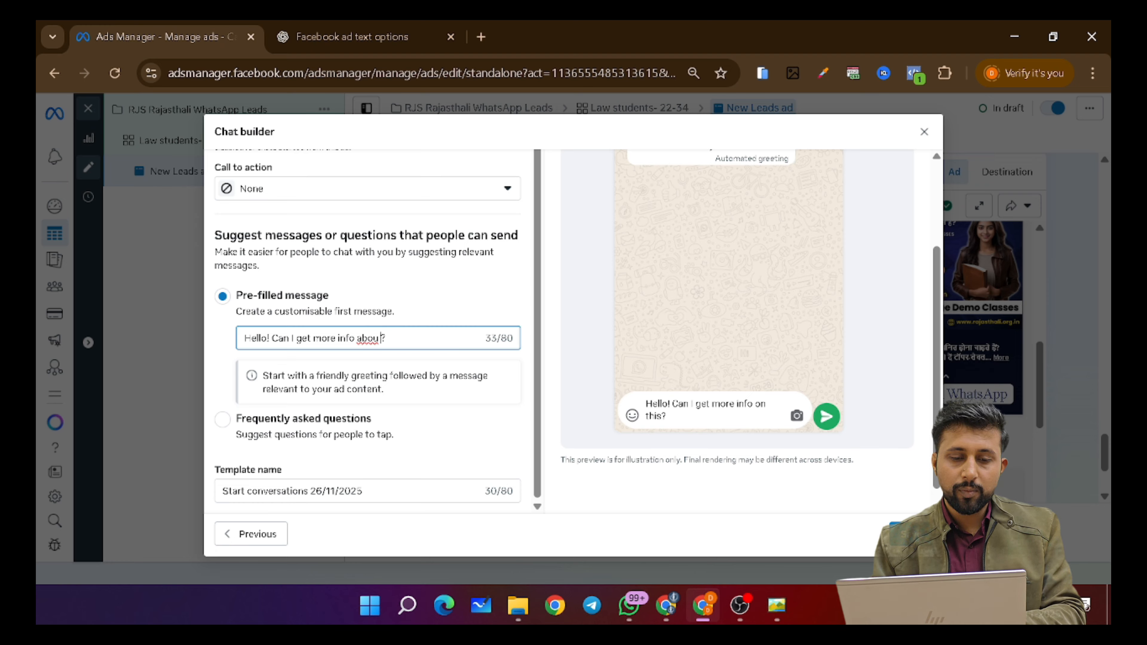
key("BackSpace")
type("t RJS")
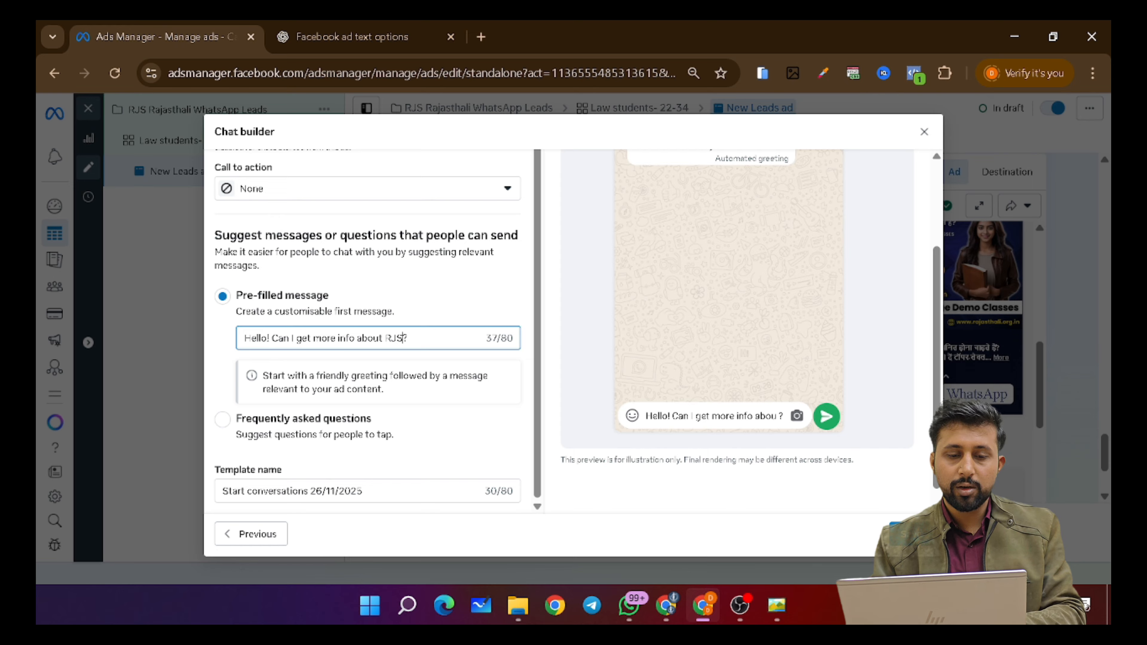
type(" Course")
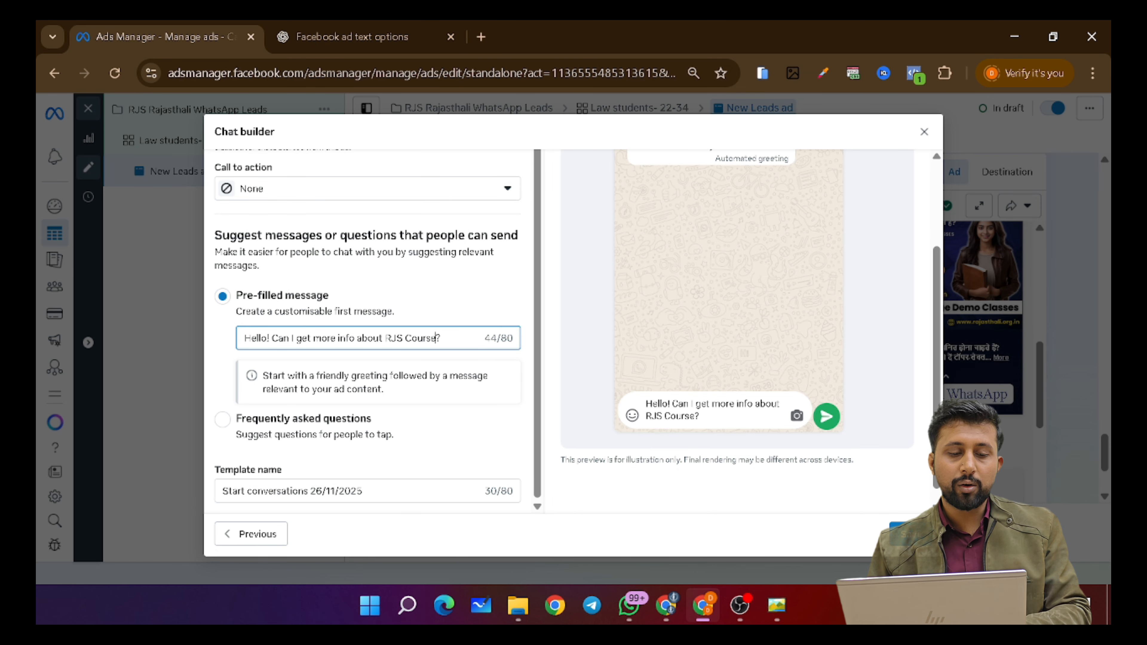
scroll(488, 327, "down", 1)
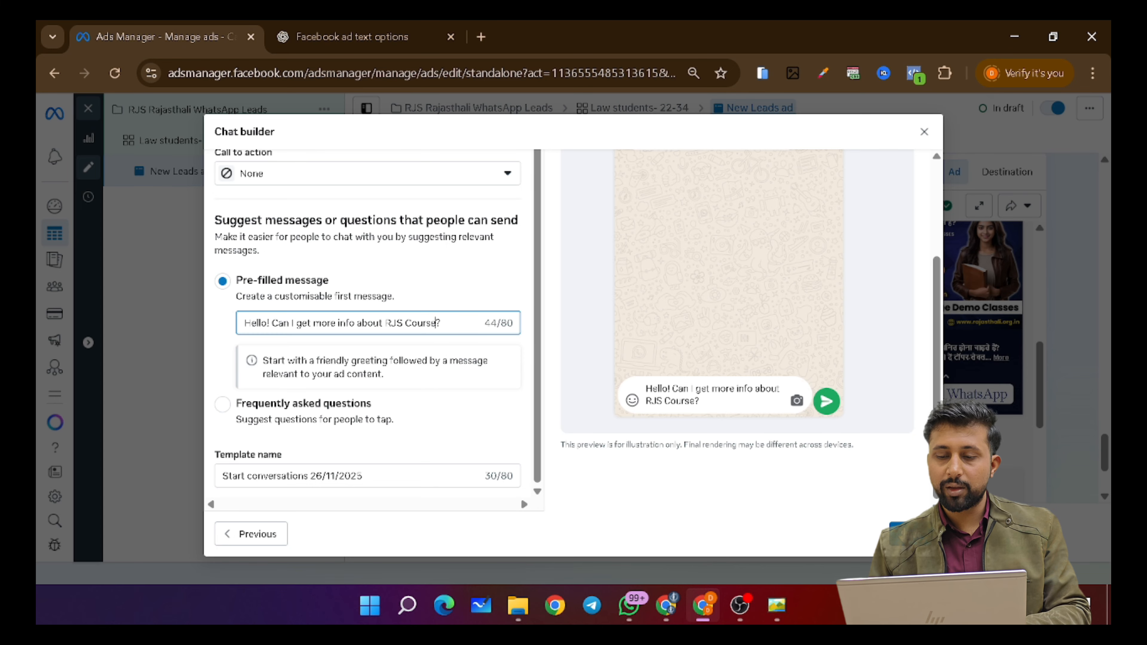
left_click(910, 534)
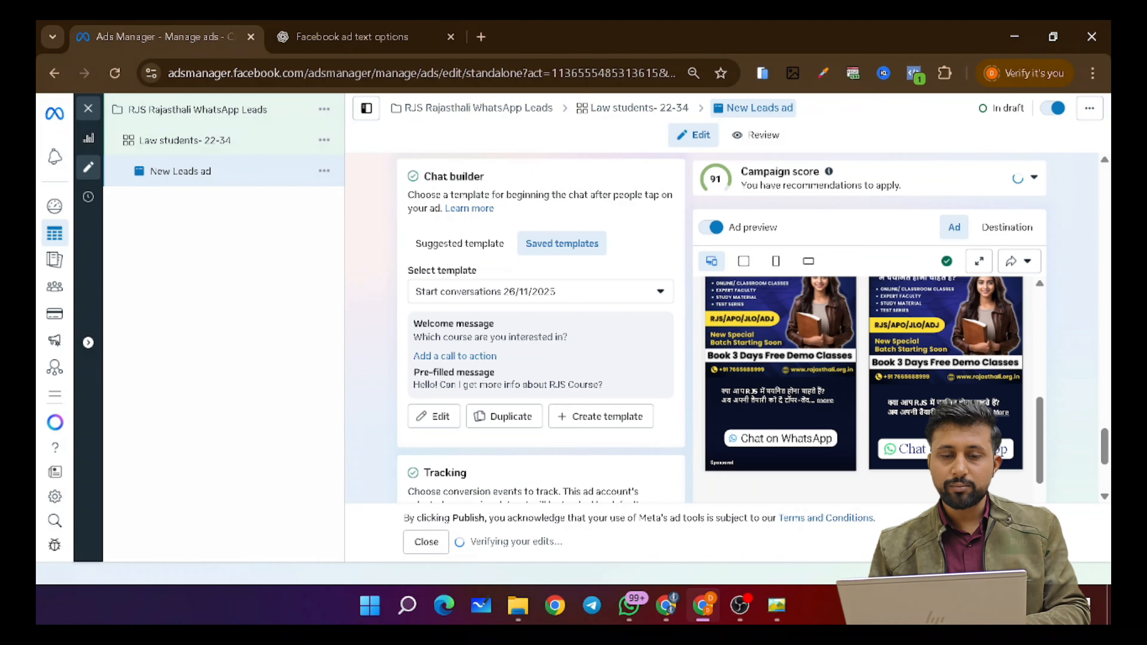
scroll(540, 330, "down", 1)
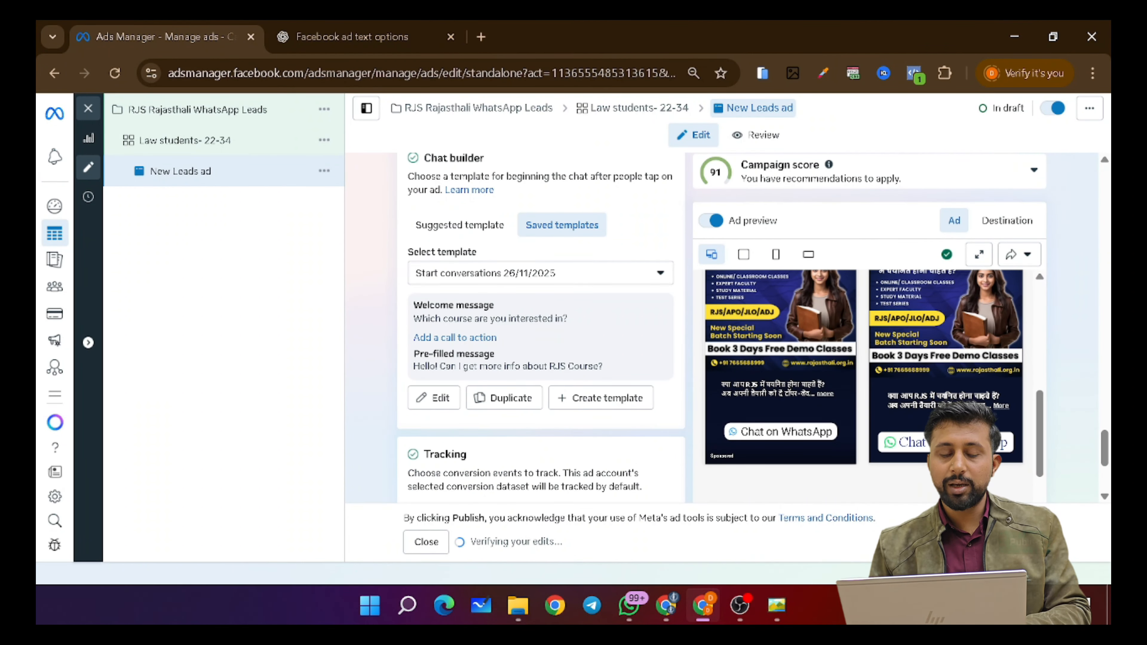
scroll(451, 311, "up", 2)
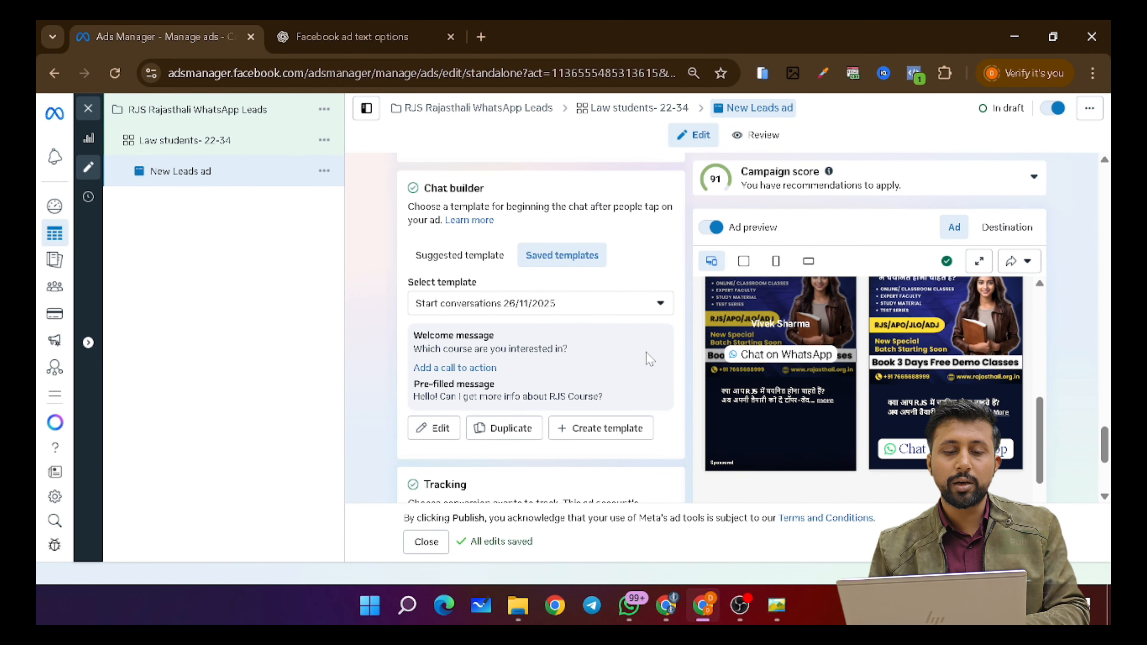
scroll(646, 353, "down", 1)
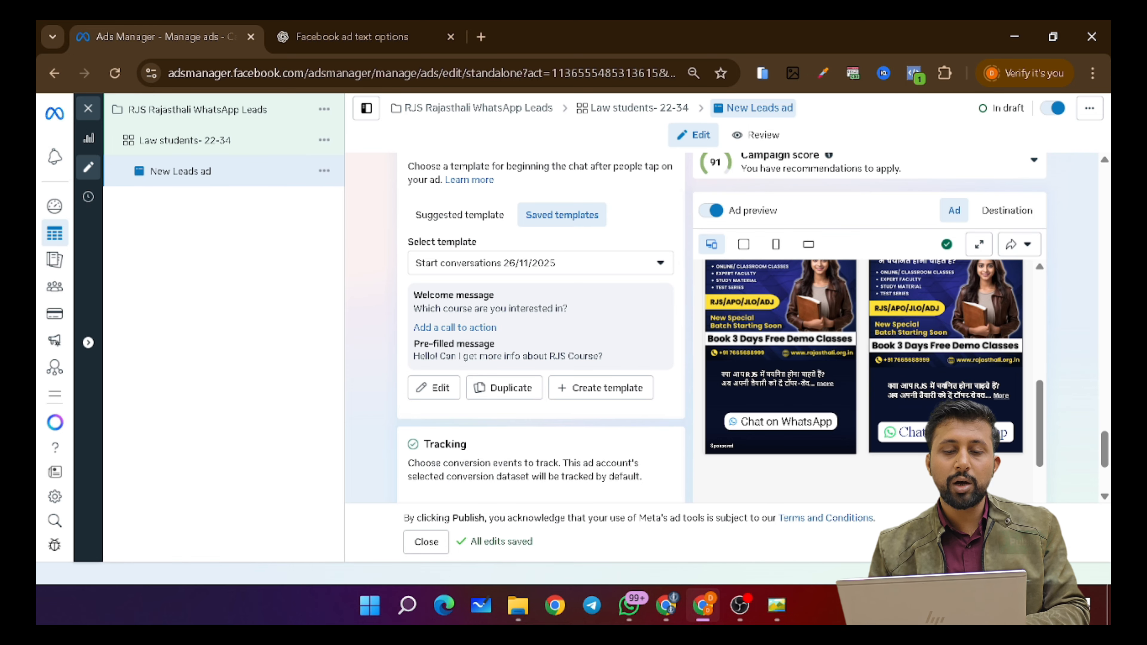
scroll(540, 340, "down", 2)
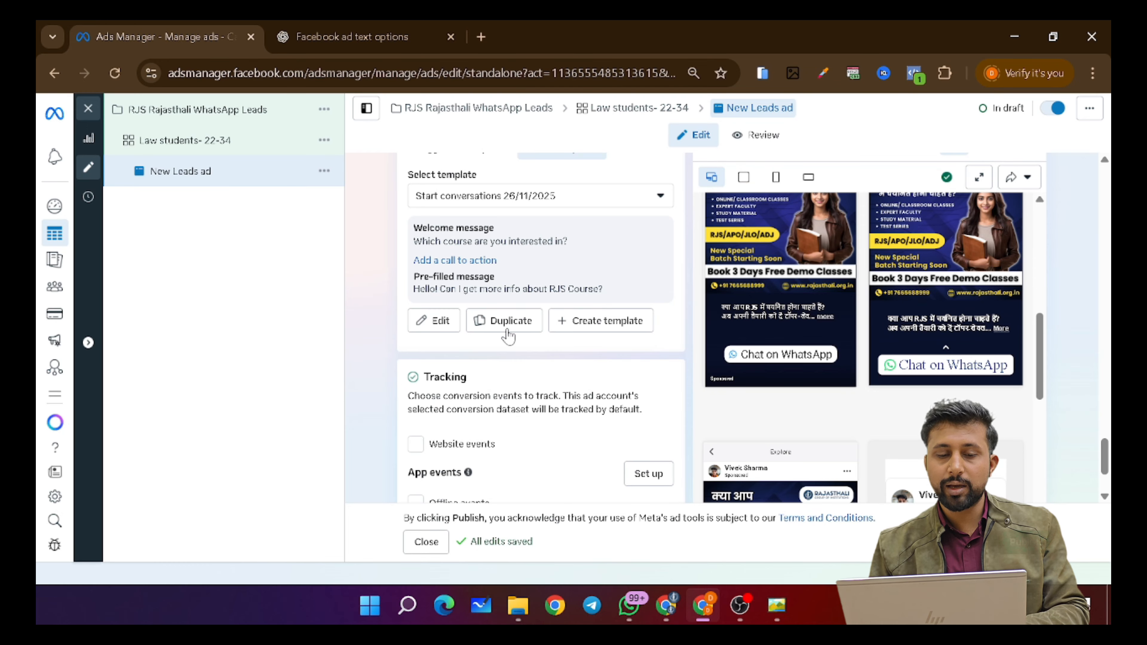
scroll(506, 357, "down", 2)
scroll(504, 357, "up", 10)
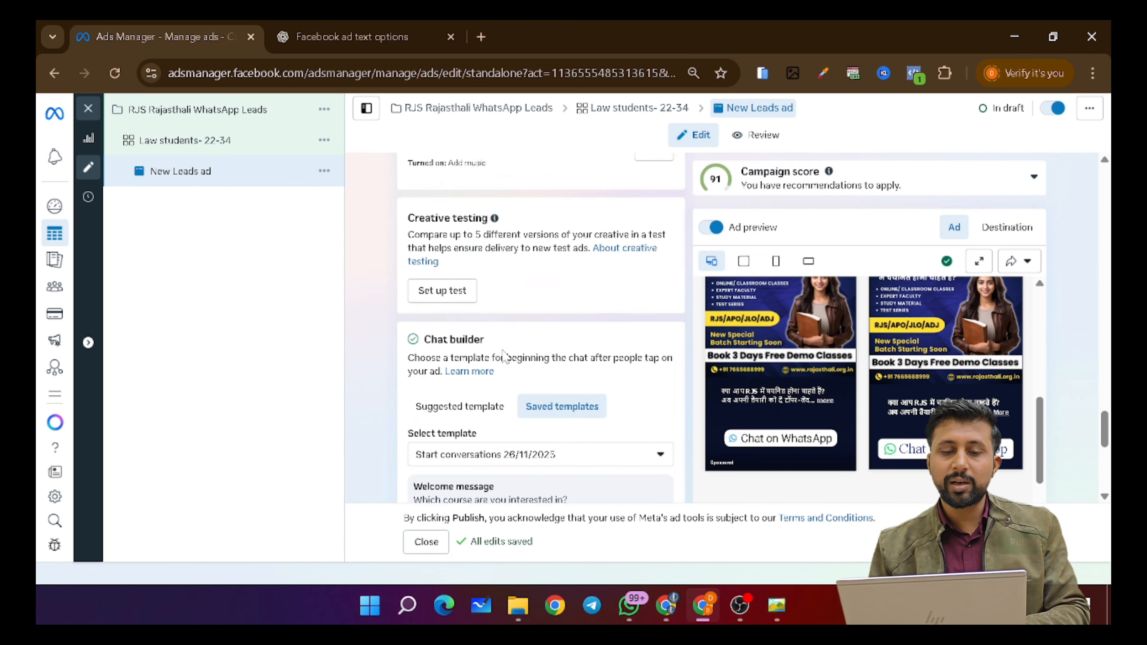
scroll(504, 357, "up", 10)
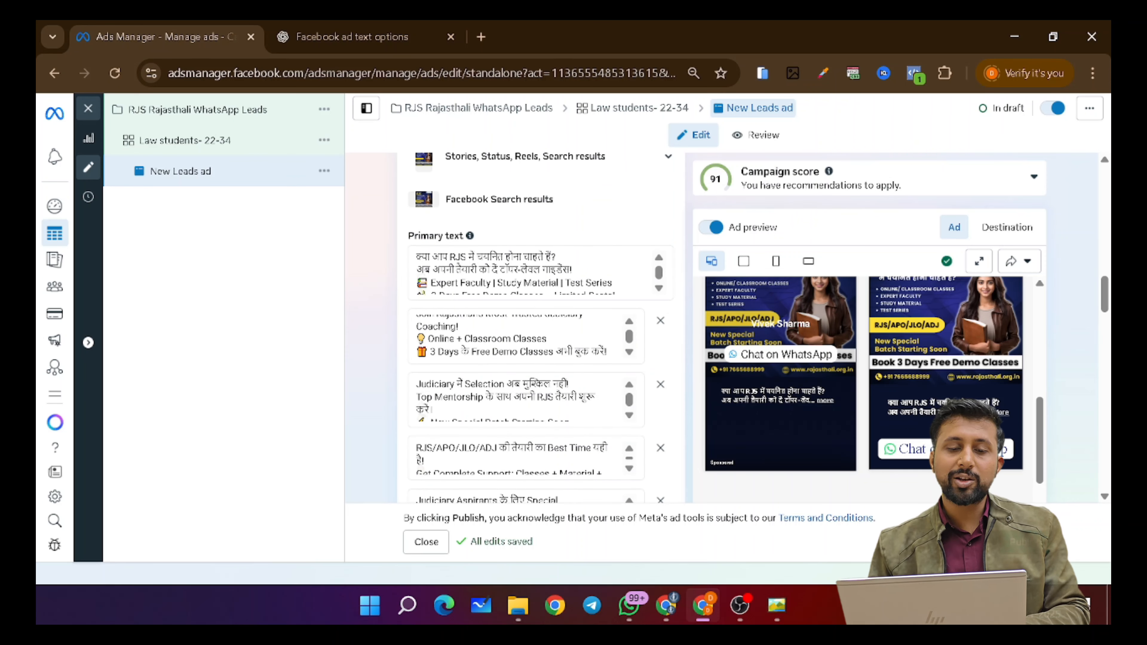
scroll(574, 341, "up", 15)
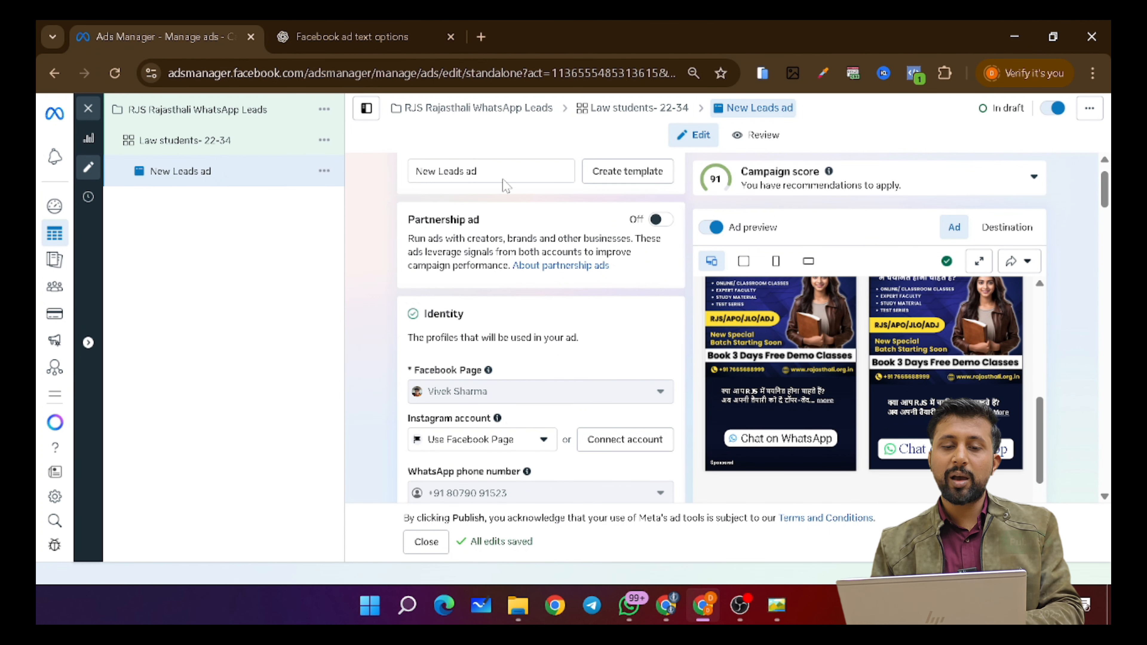
- Rename the ad from 'New Leads ad' to 'WhatsApp Camp'
left_click(563, 171)
key("ctrl+a")
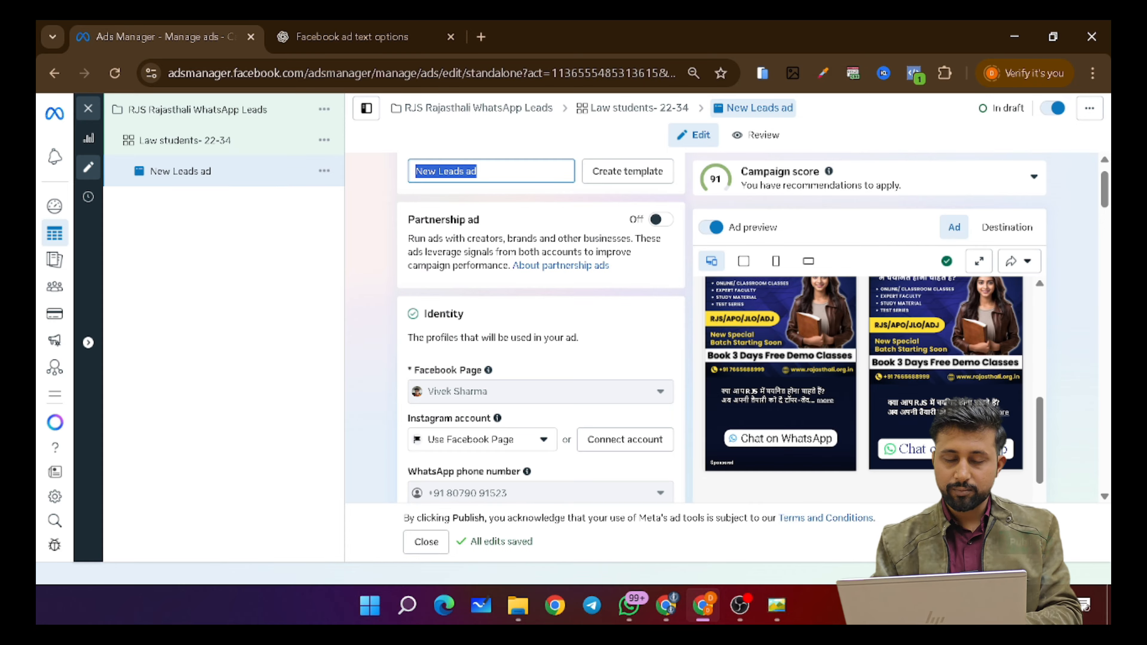
type("Whats")
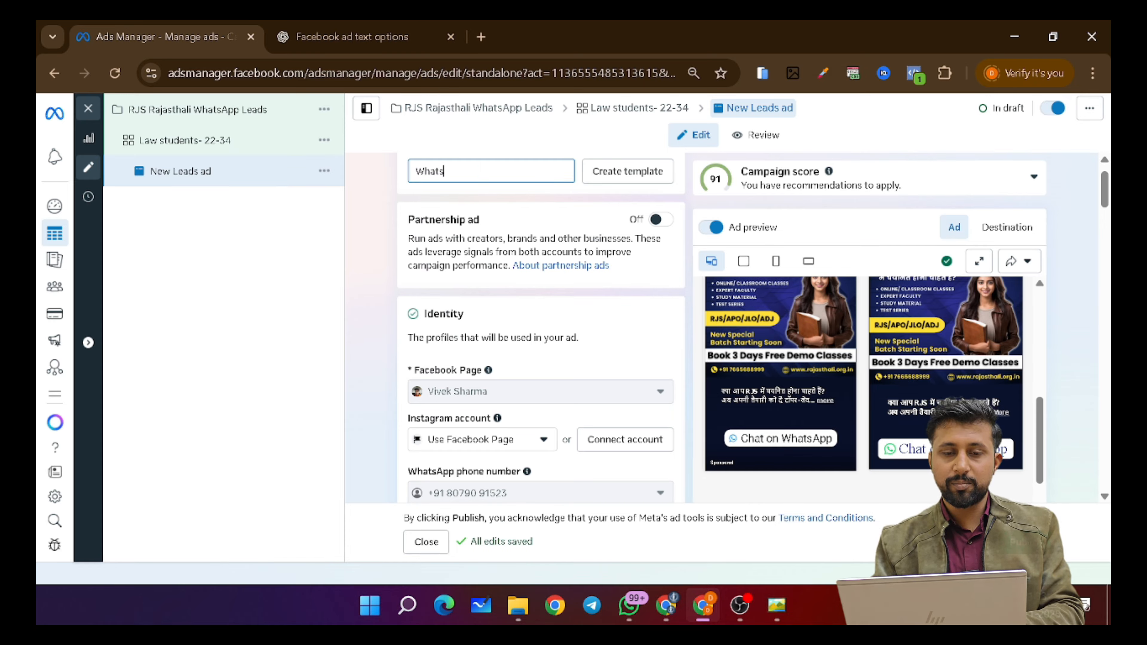
type("App Camp")
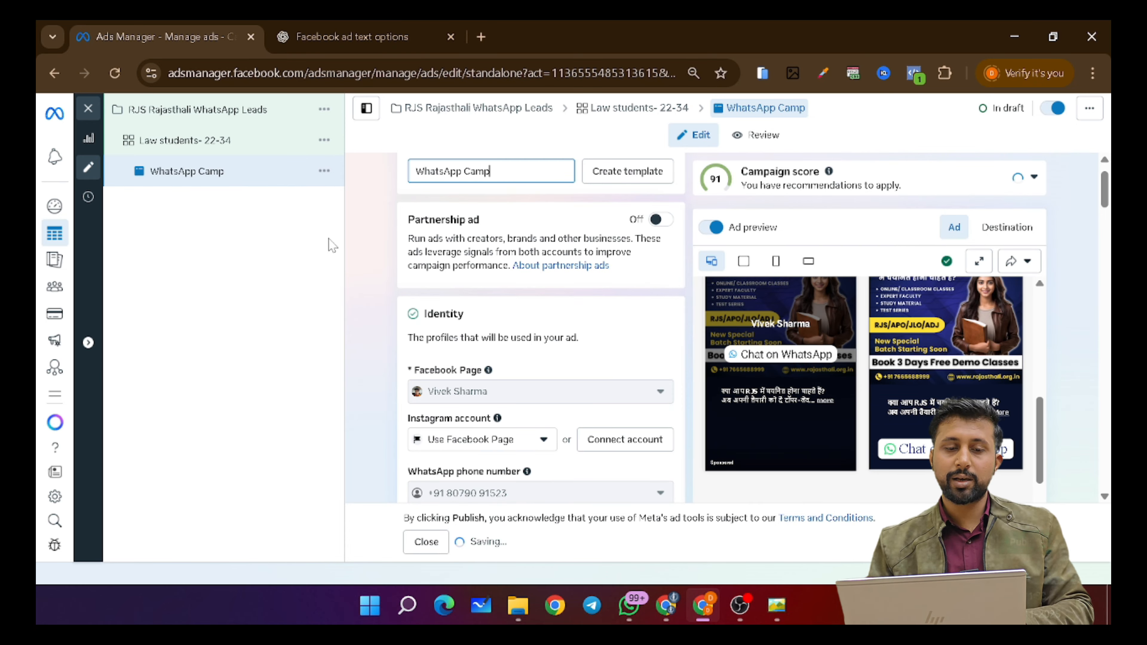
- Open the ad's Media poster image in a photo viewer
scroll(540, 325, "down", 15)
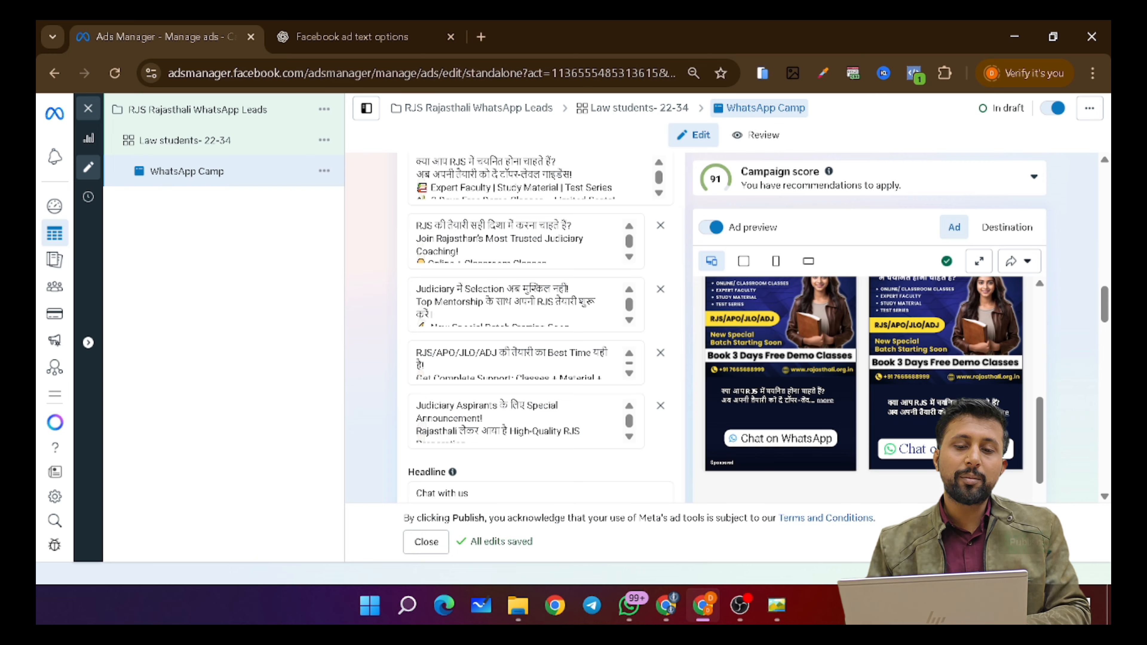
scroll(427, 280, "up", 6)
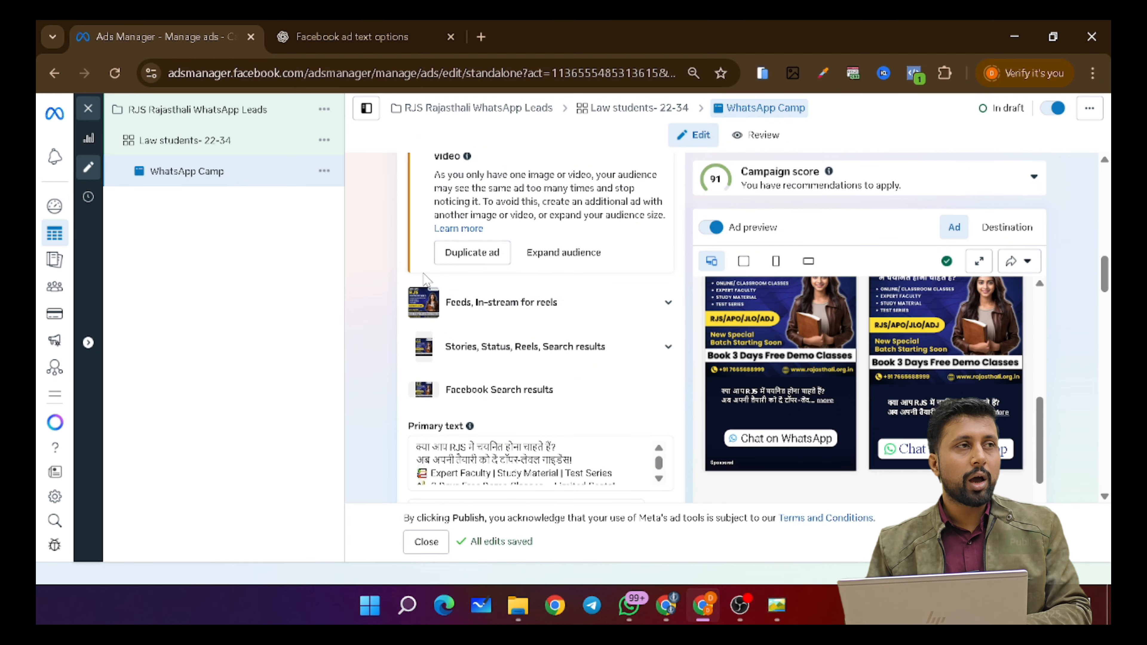
scroll(479, 302, "up", 3)
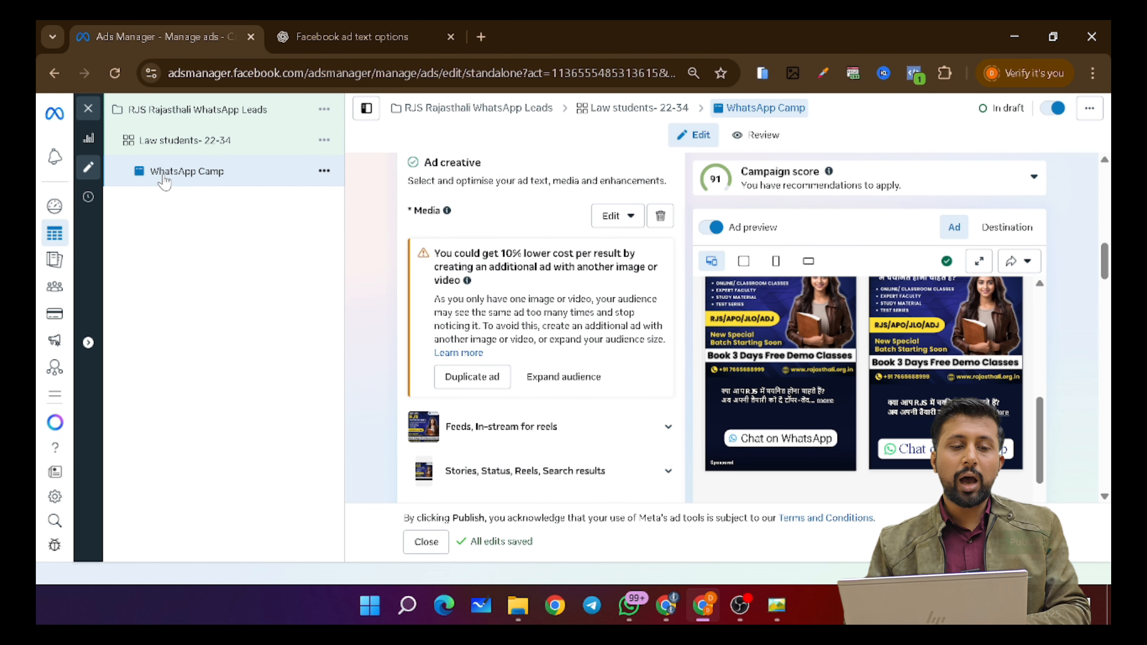
left_click(776, 605)
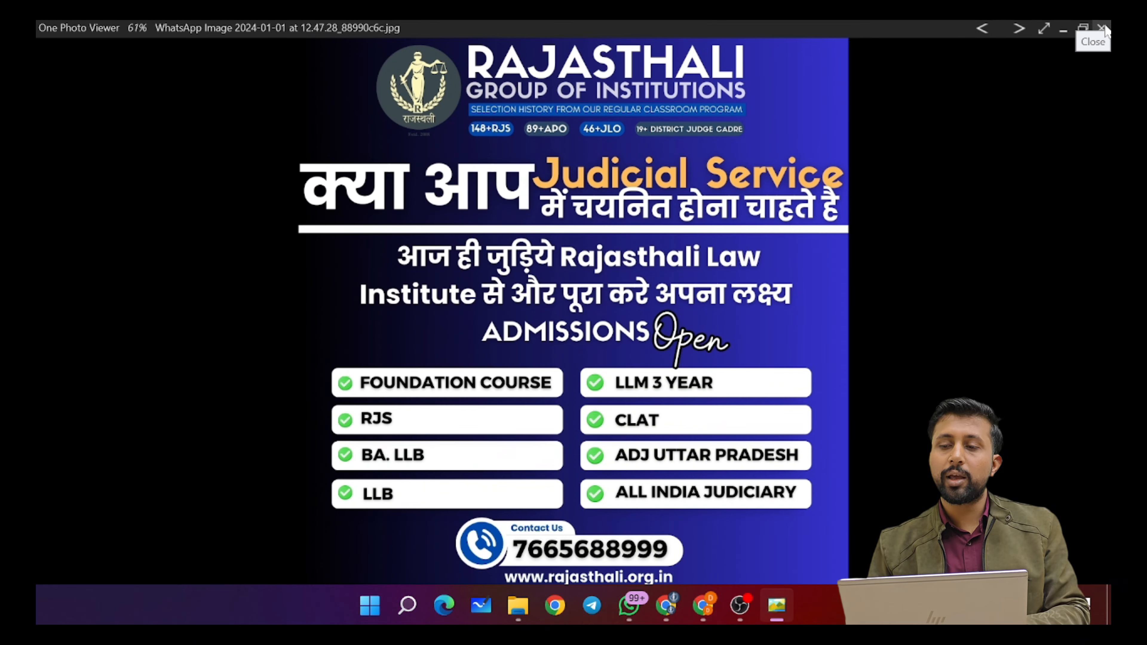
- Flip forward three posters to 'क्या आप (5).png', then close the Photos viewer
key("Right")
key("Right")
key("Right")
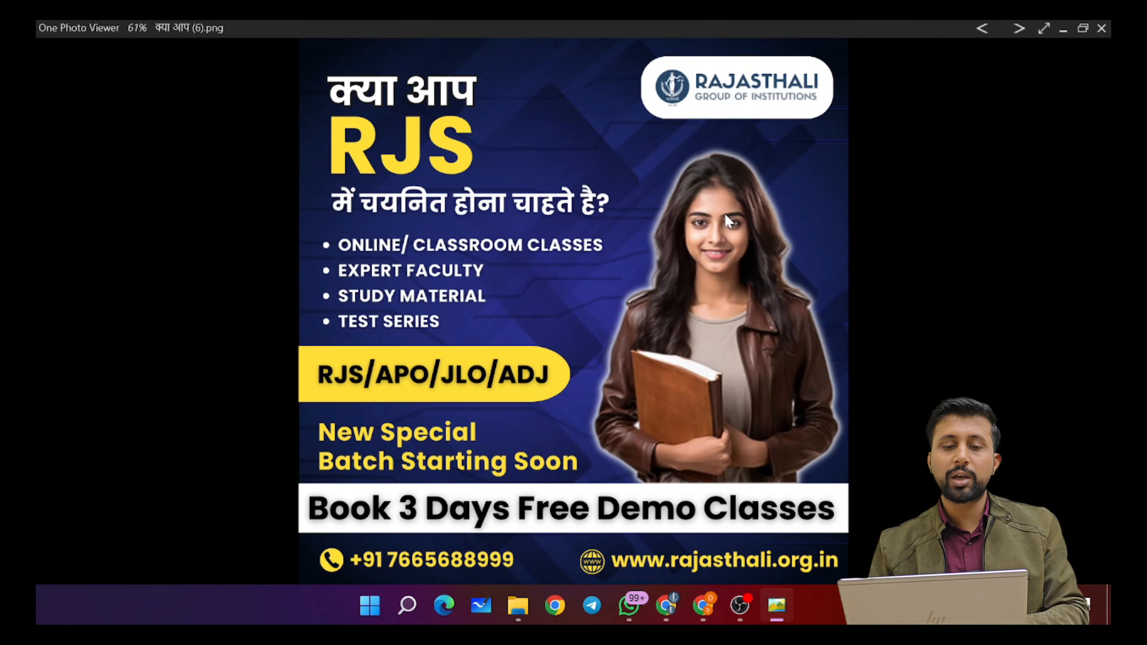
key("Right")
key("Right")
key("Right")
key("Right")
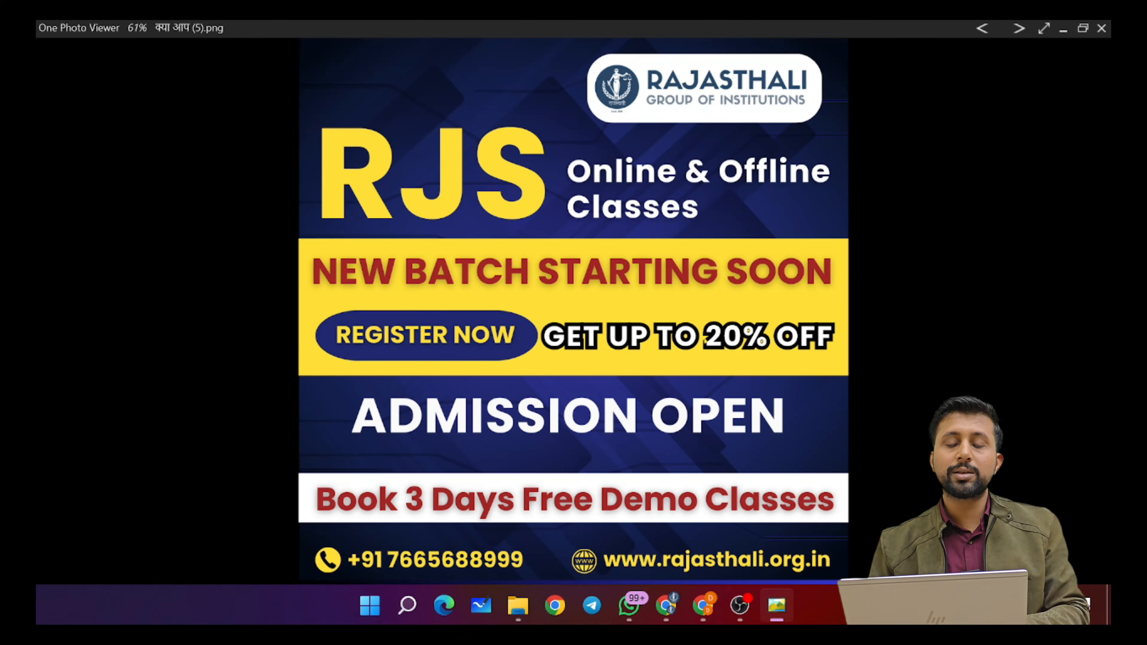
key("Right")
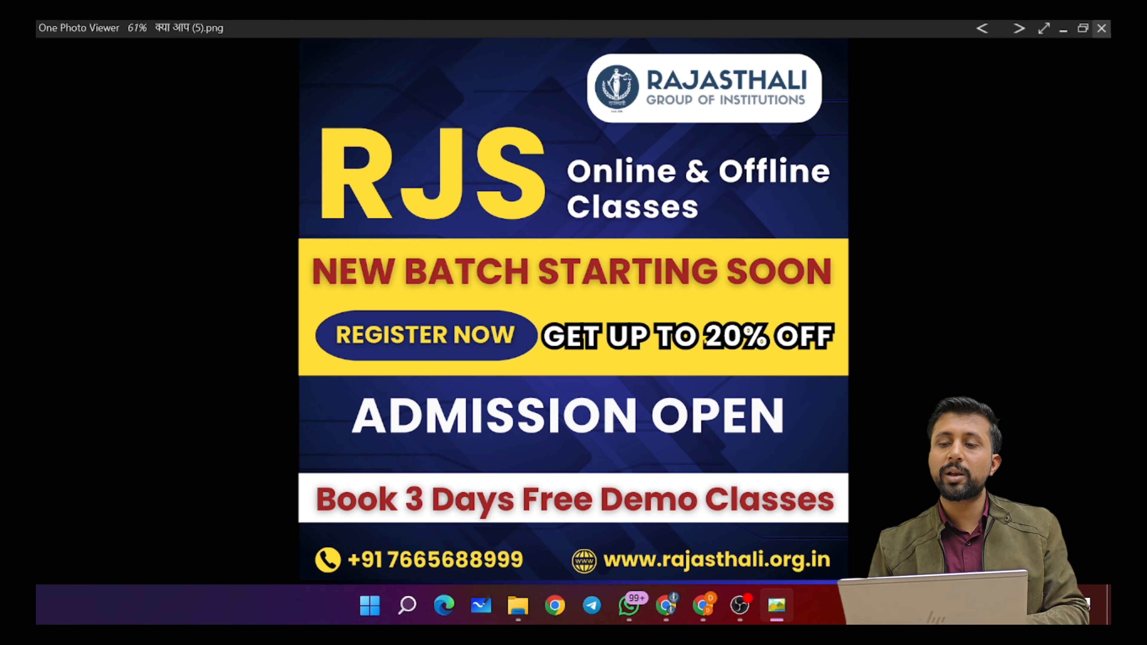
left_click(1102, 29)
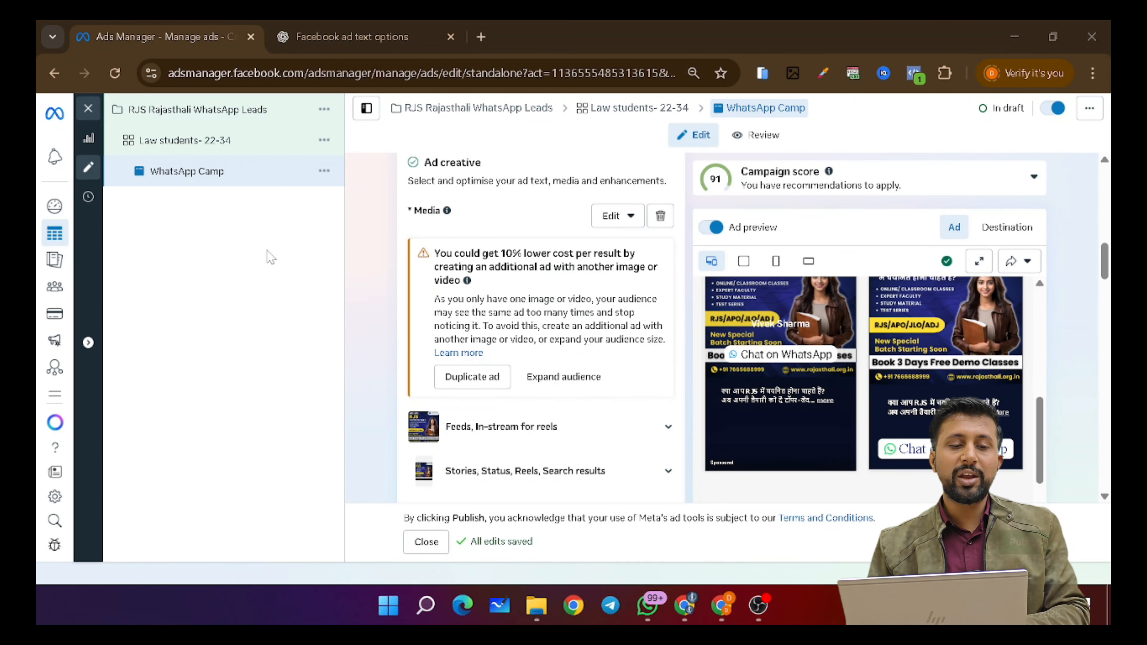
- Quickly duplicate the WhatsApp Camp ad and select 'Copy' in the duplicate's name
left_click(326, 173)
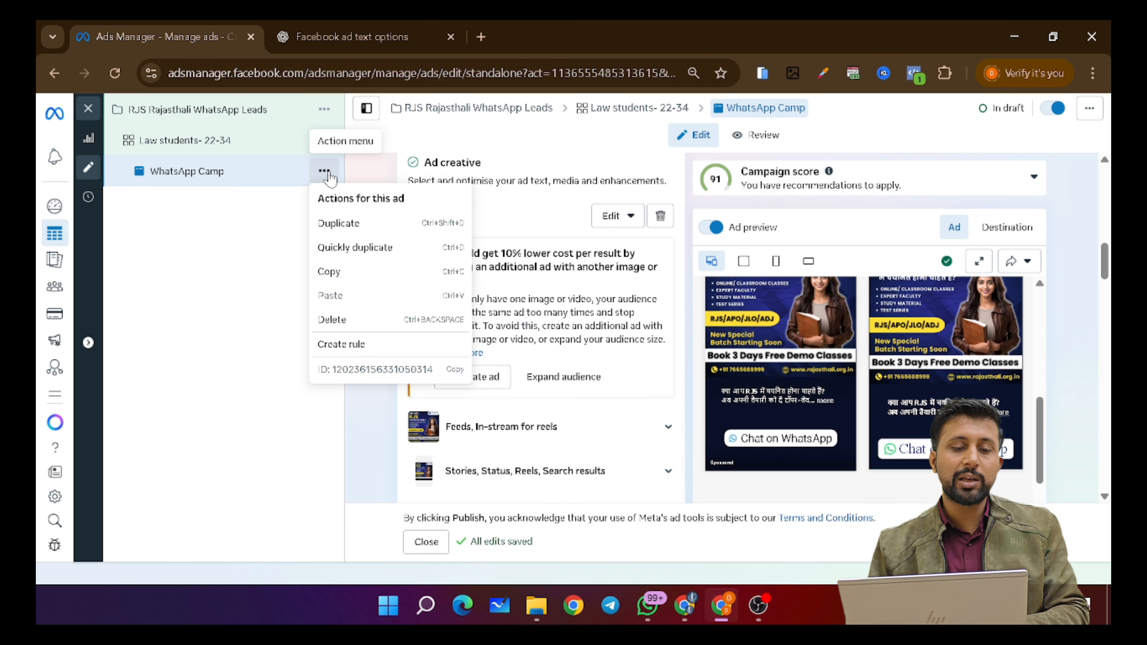
left_click(334, 248)
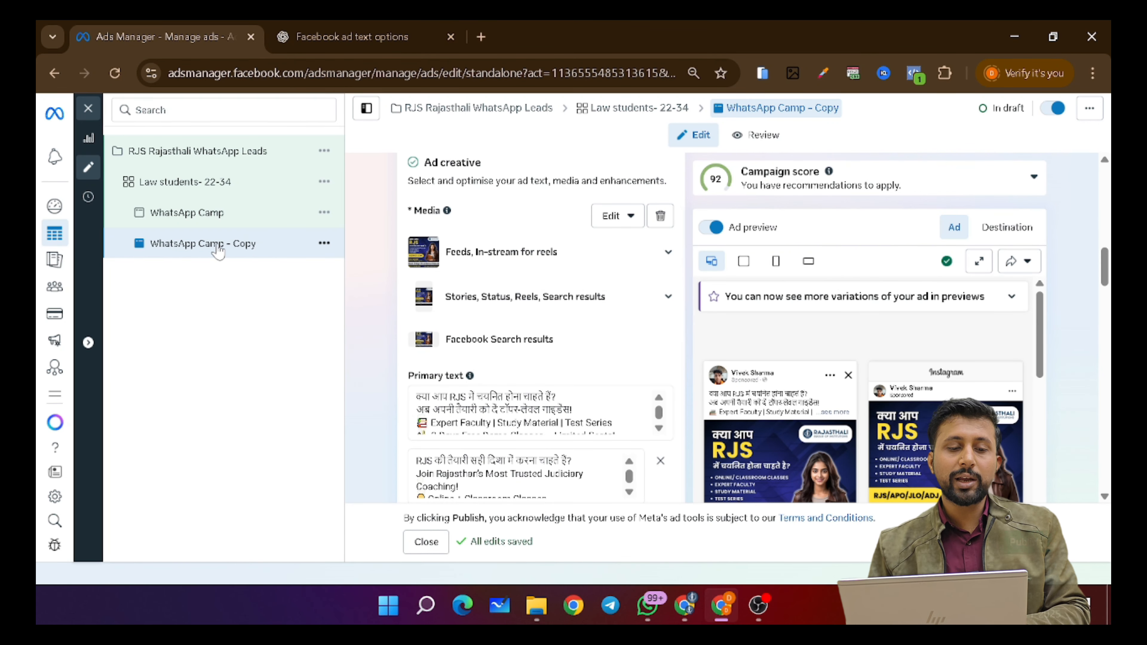
scroll(542, 212, "up", 10)
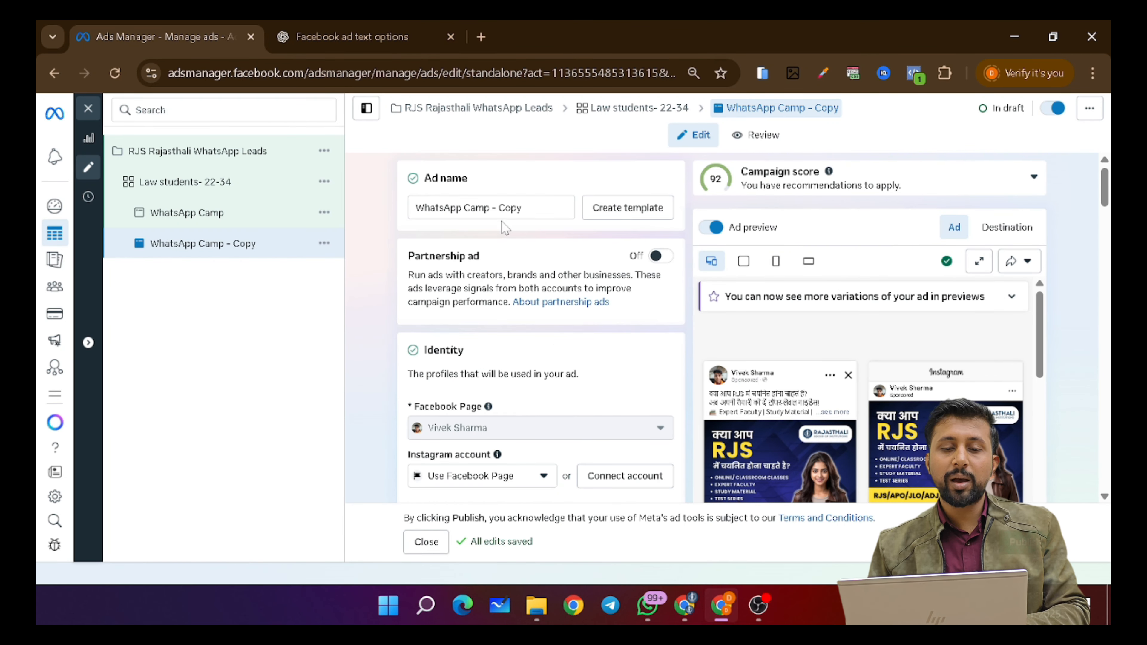
double_click(510, 208)
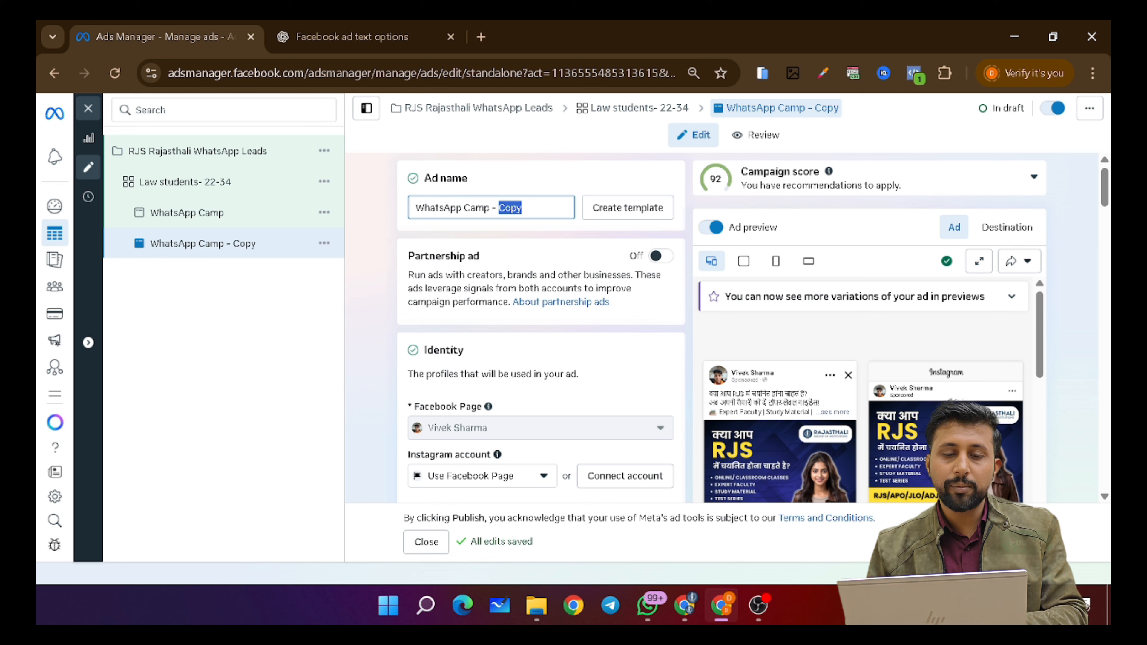
- Remove the ' Copy' suffix from the duplicate's name and bring up the Add media options
left_click_drag(496, 207, 525, 208)
key("BackSpace")
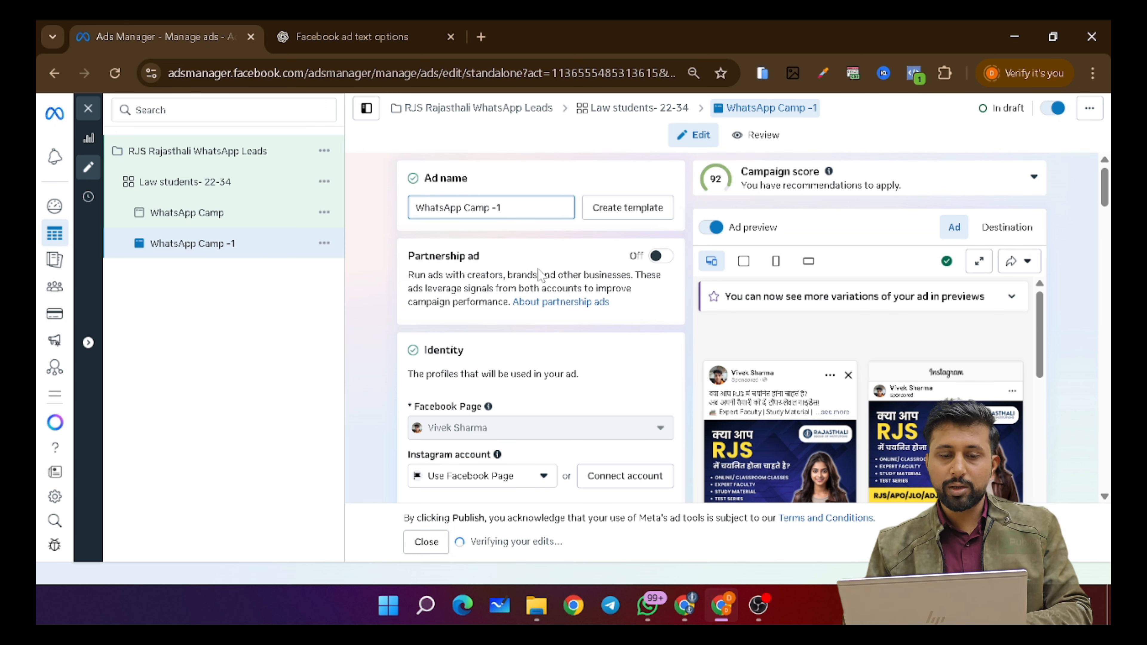
scroll(579, 312, "down", 5)
scroll(580, 312, "down", 4)
scroll(578, 312, "down", 5)
left_click(452, 244)
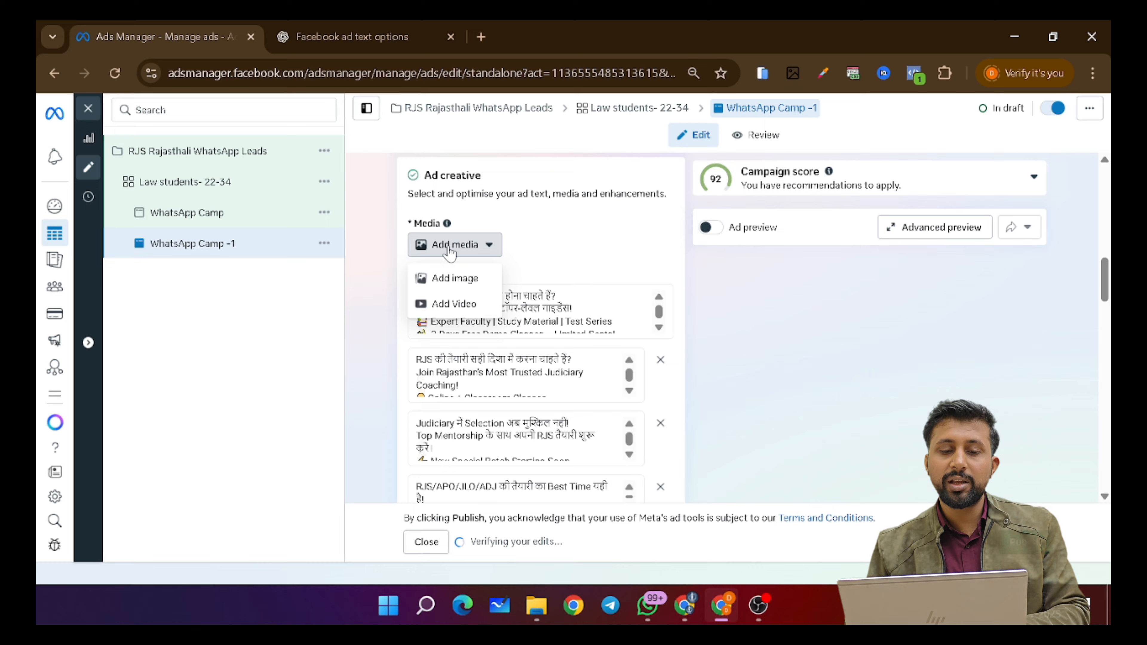
- Pick the RJS Online & Offline Classes poster and keep Original crops for vertical and horizontal placements
left_click(443, 279)
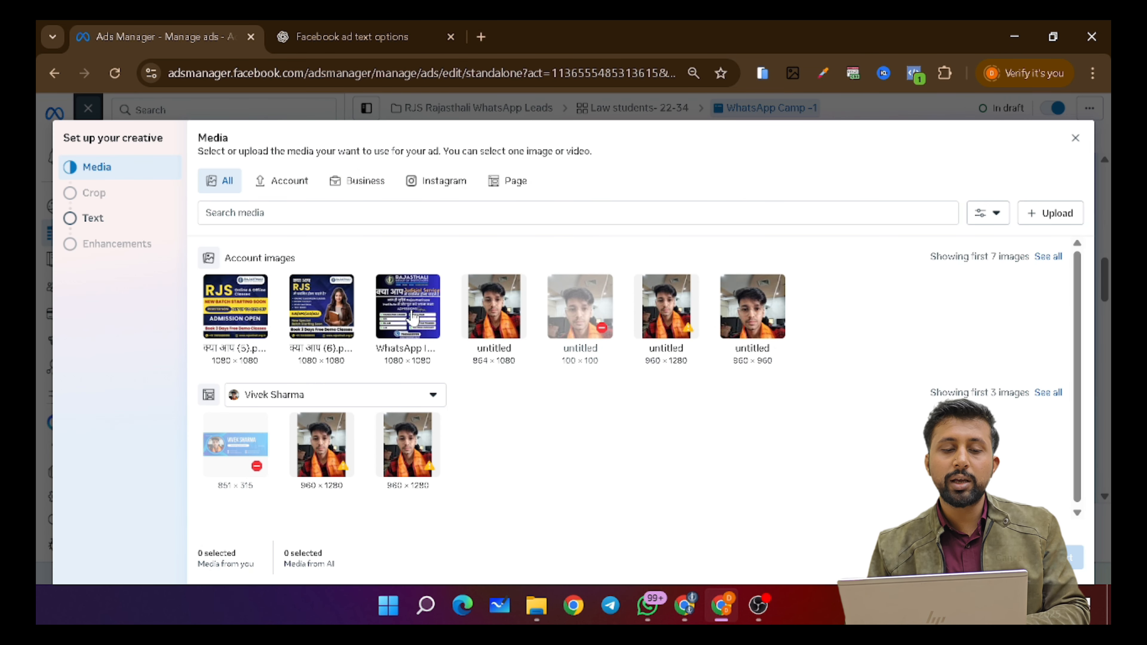
left_click(235, 305)
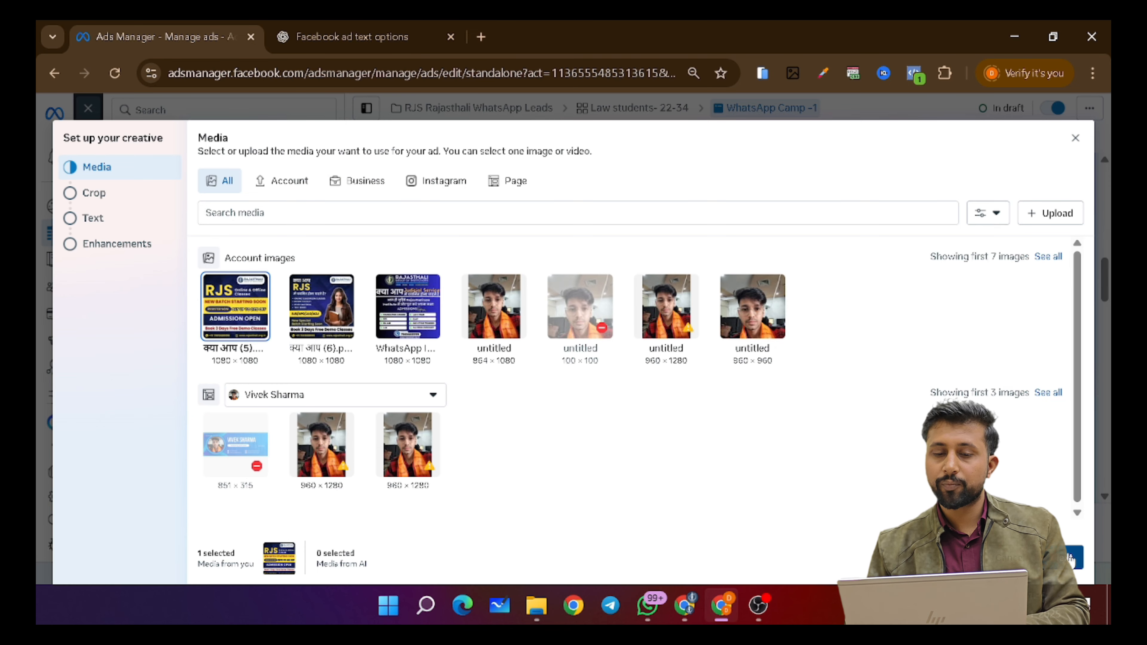
left_click(1071, 558)
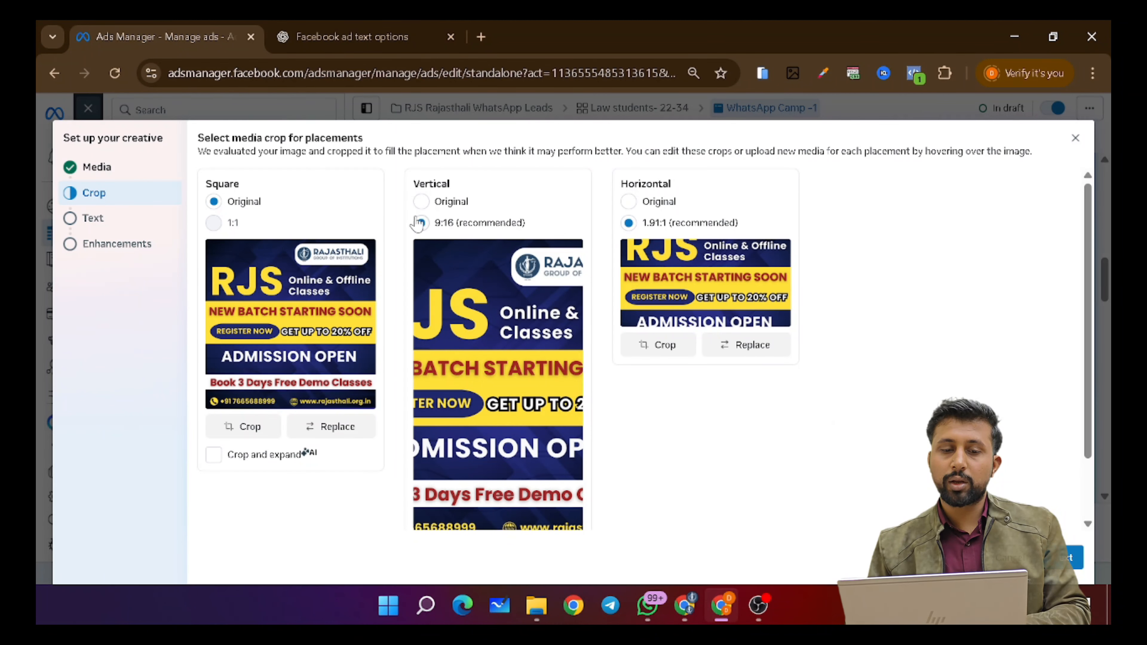
left_click(420, 201)
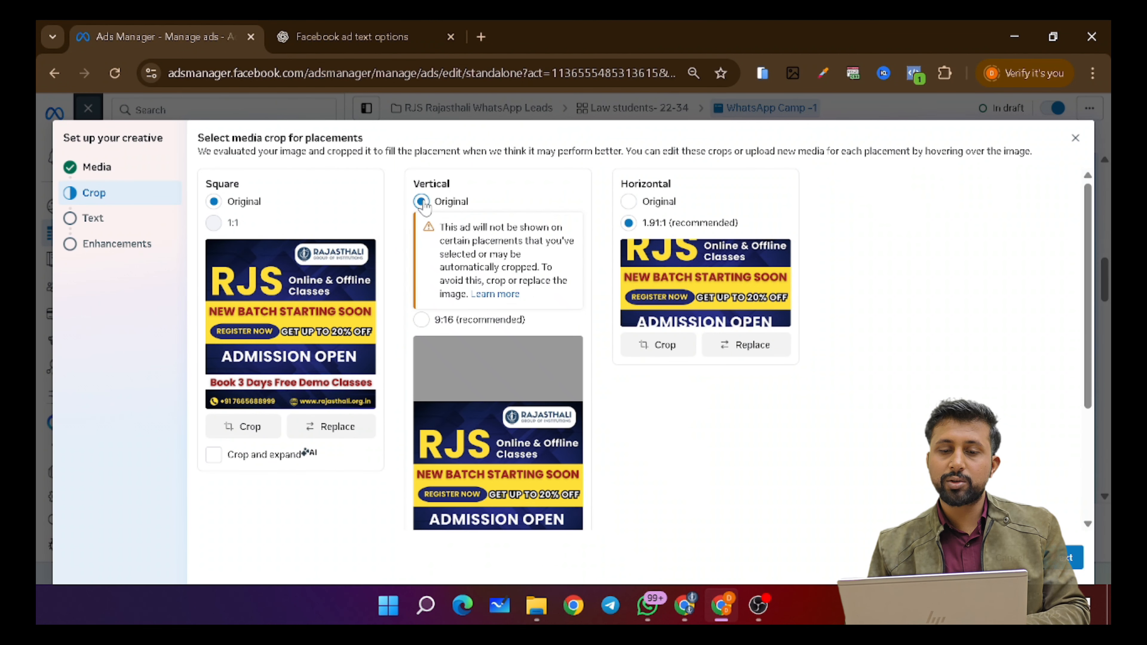
left_click(629, 204)
scroll(845, 339, "down", 3)
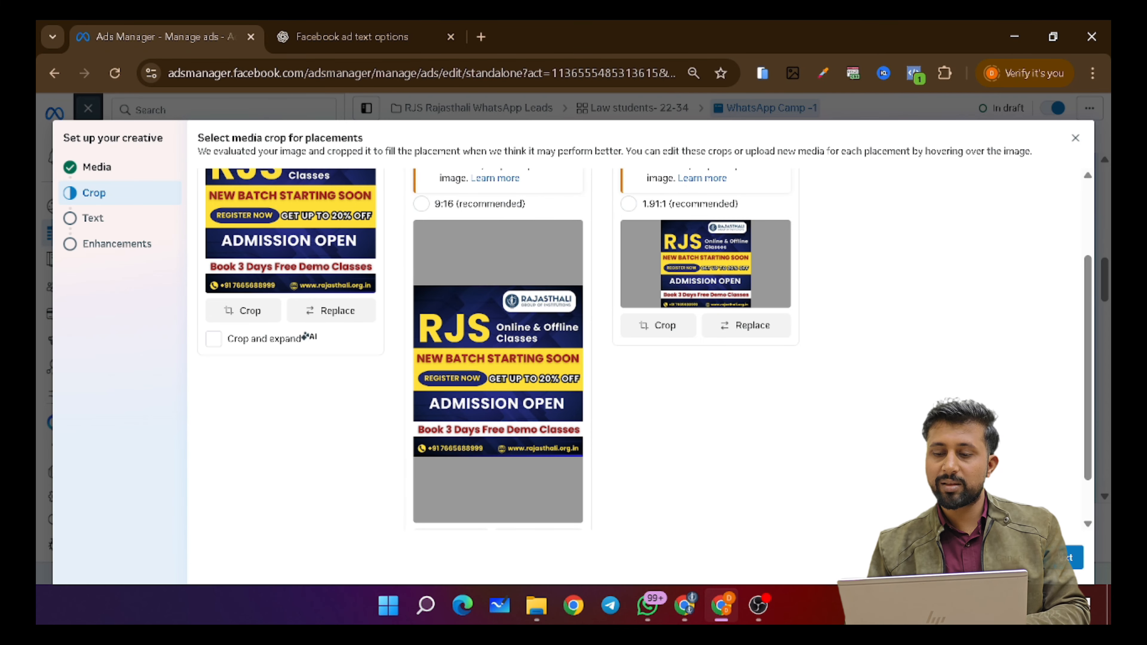
- Step through the Text and Enhancements stages and finish the ad creative
left_click(1071, 558)
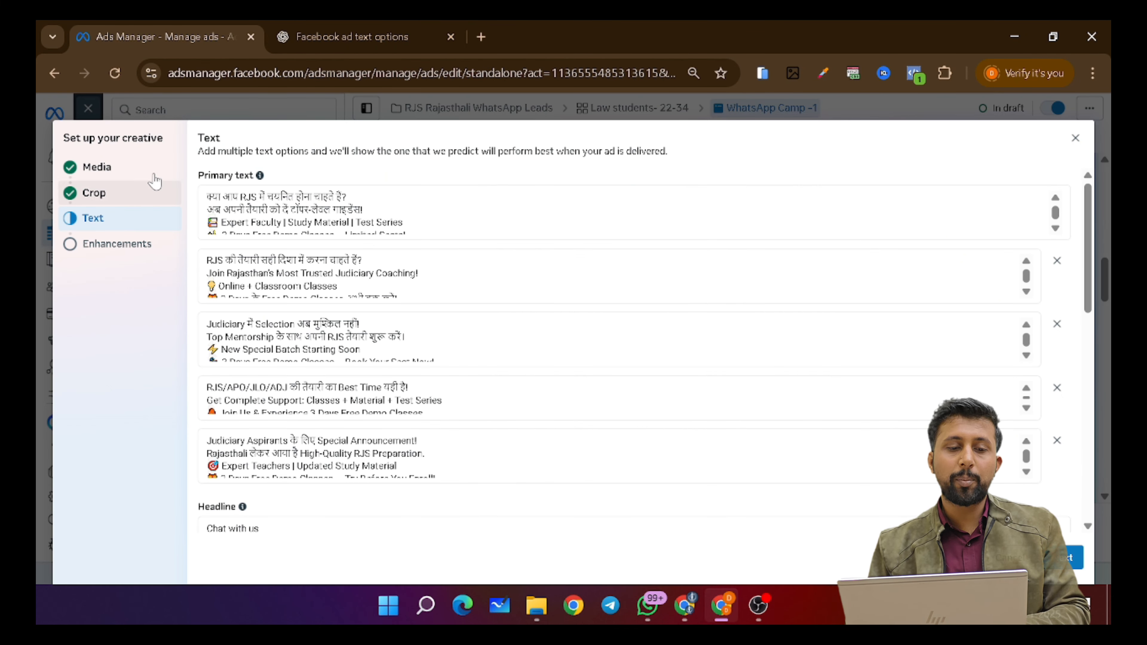
scroll(325, 398, "down", 1)
scroll(293, 511, "down", 5)
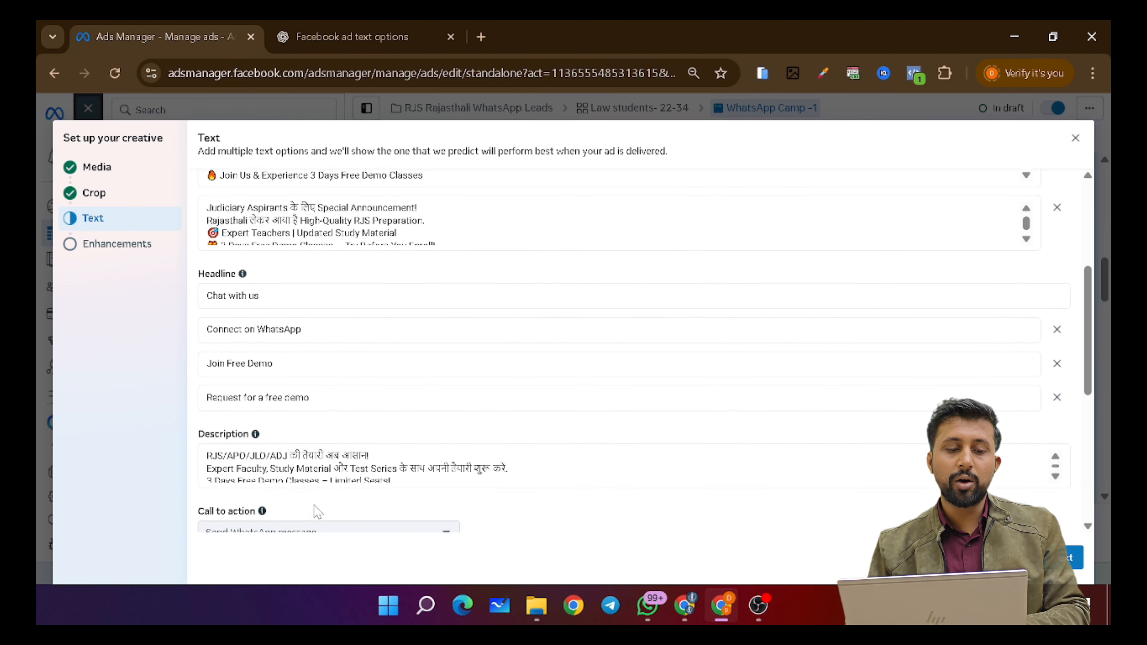
scroll(357, 458, "down", 1)
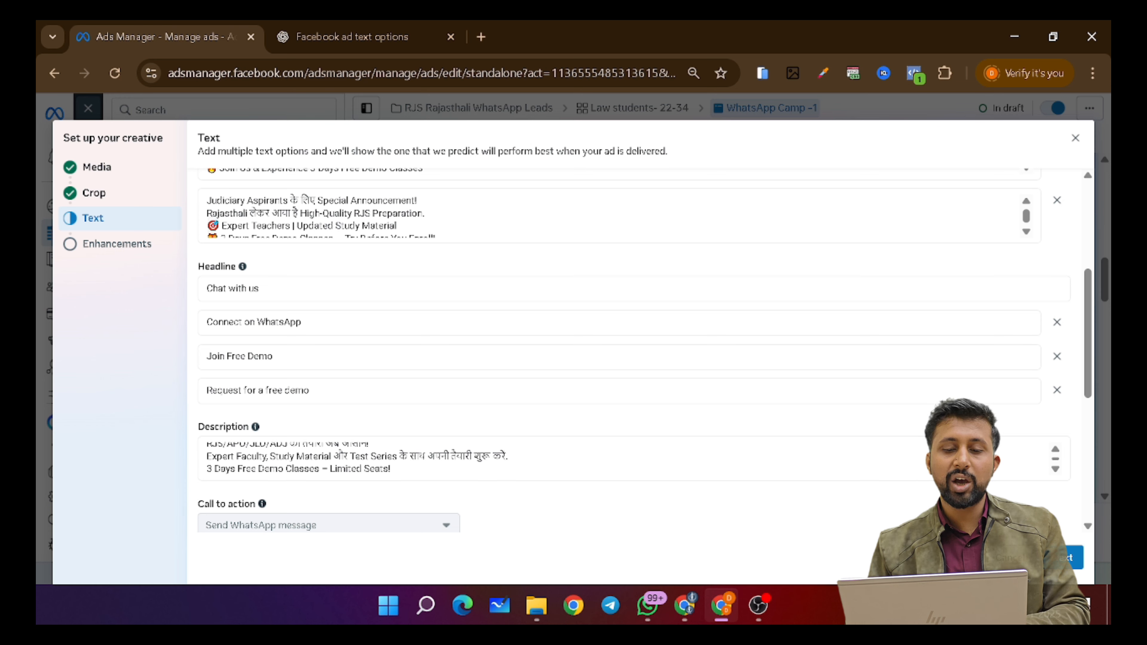
left_click(1074, 559)
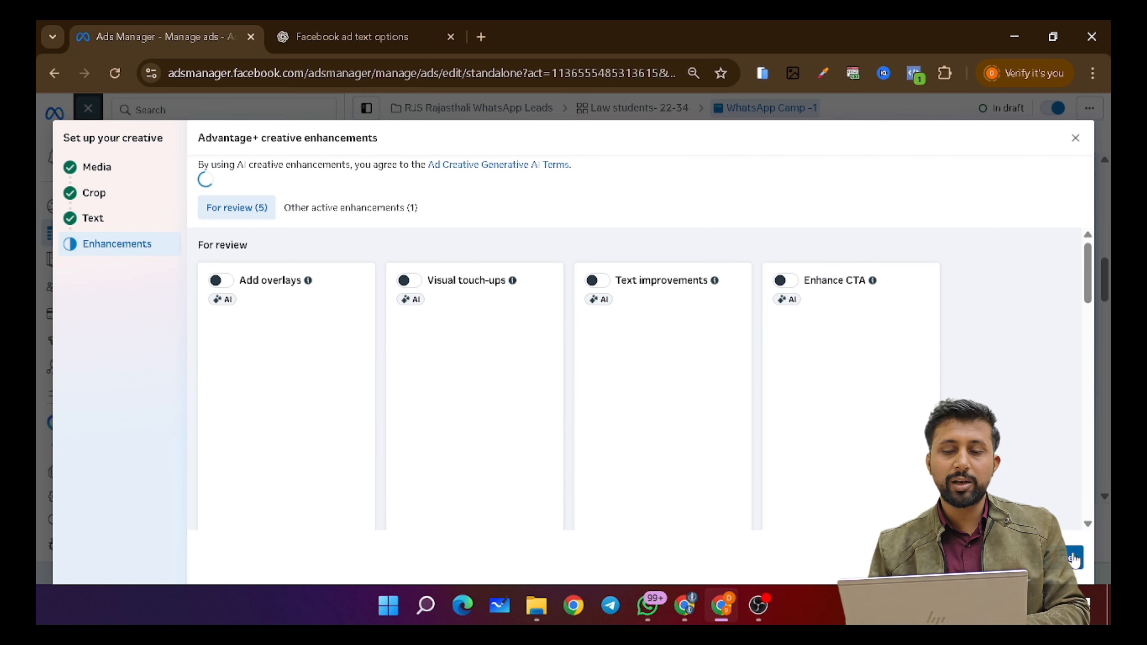
scroll(1086, 384, "down", 5)
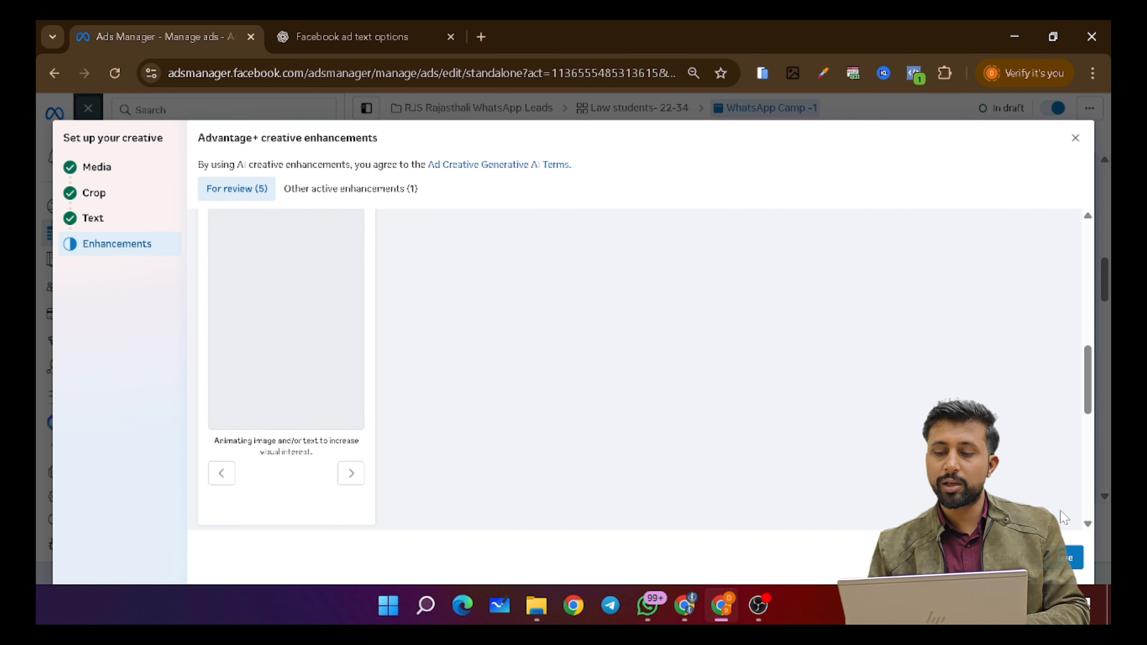
left_click(1063, 562)
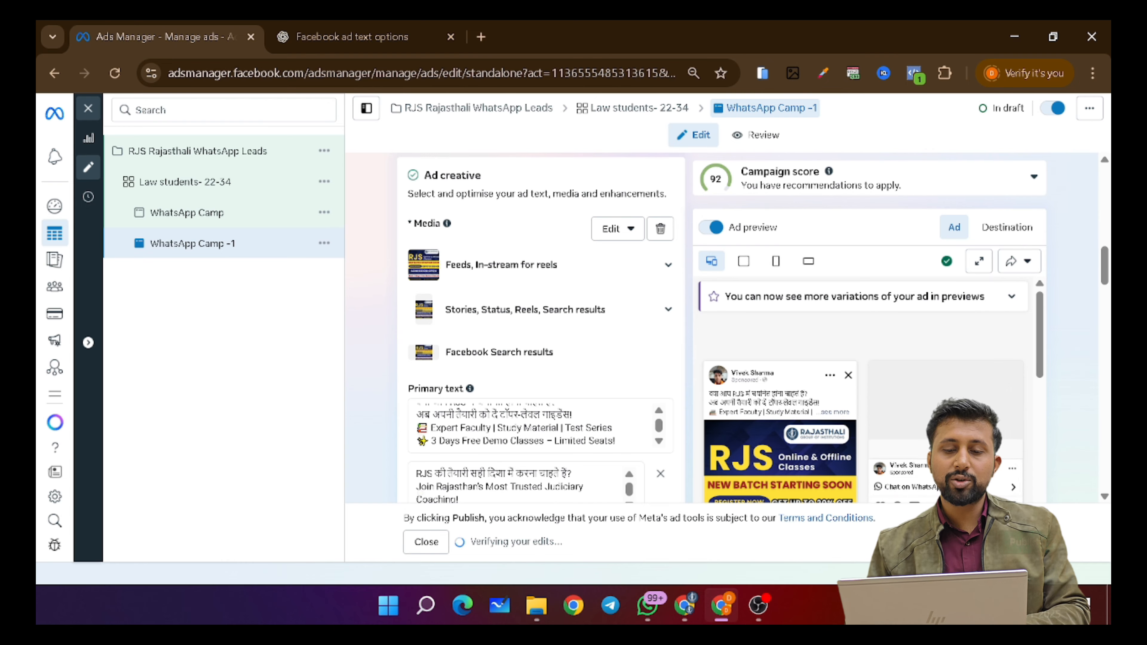
scroll(540, 361, "down", 4)
scroll(361, 400, "down", 10)
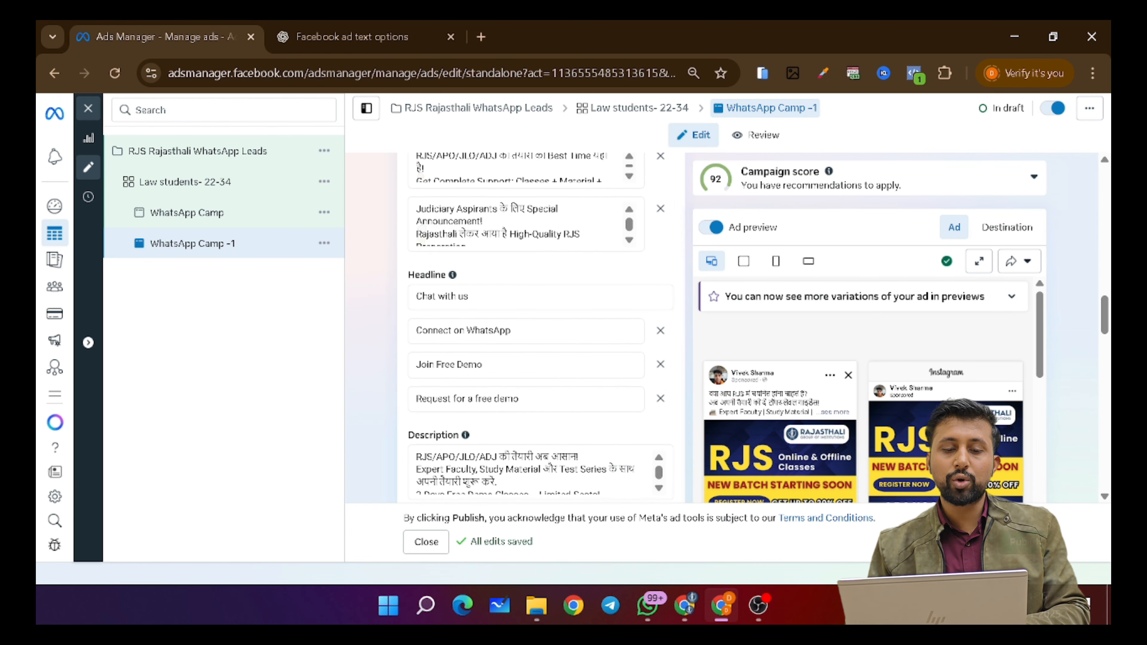
scroll(361, 400, "down", 8)
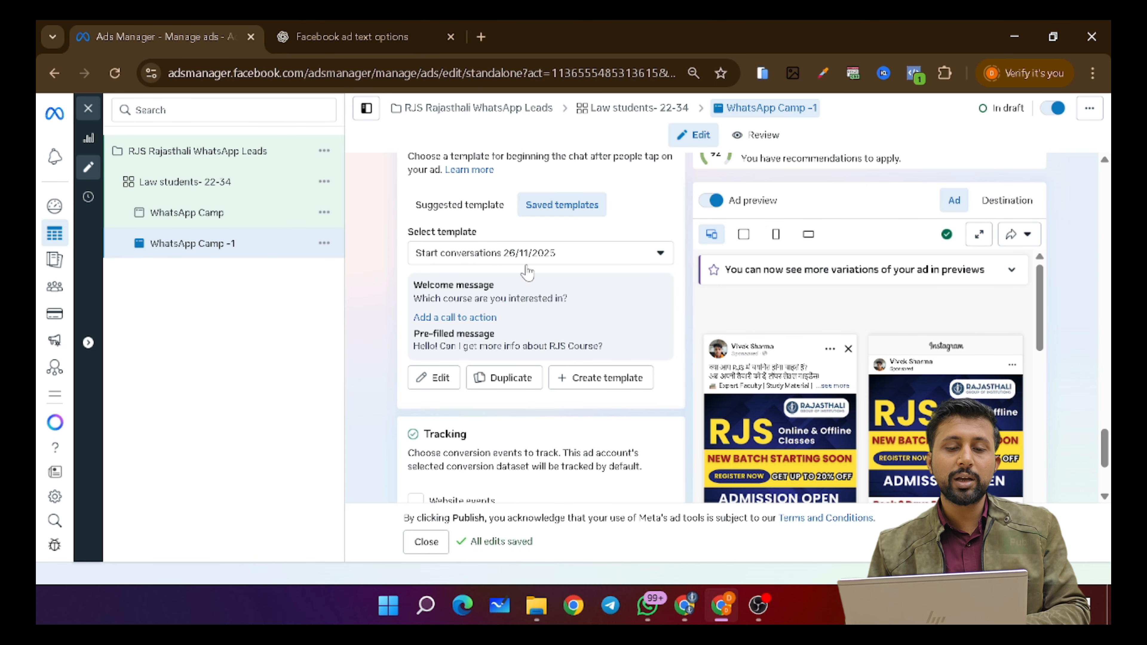
scroll(519, 352, "up", 6)
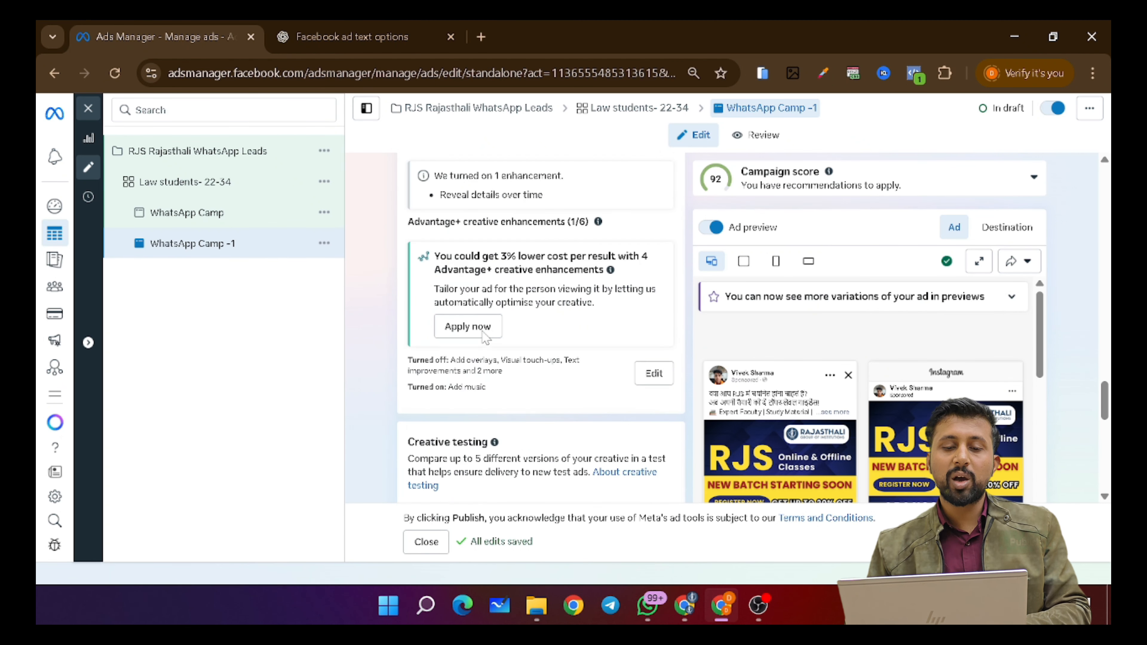
scroll(484, 336, "up", 10)
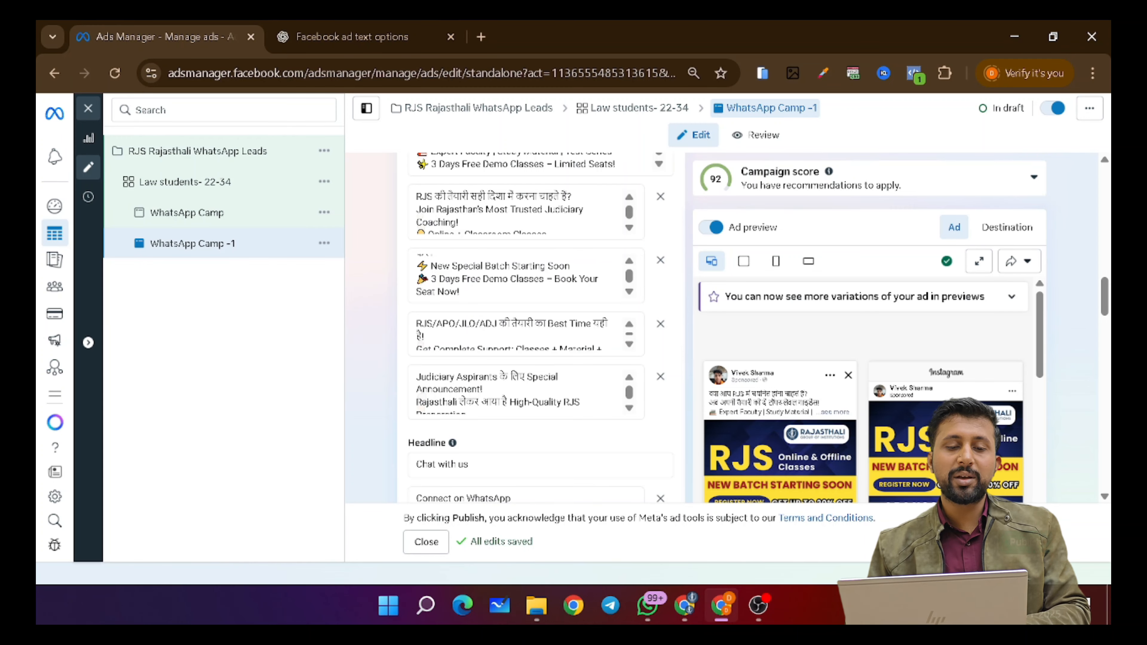
scroll(520, 294, "up", 10)
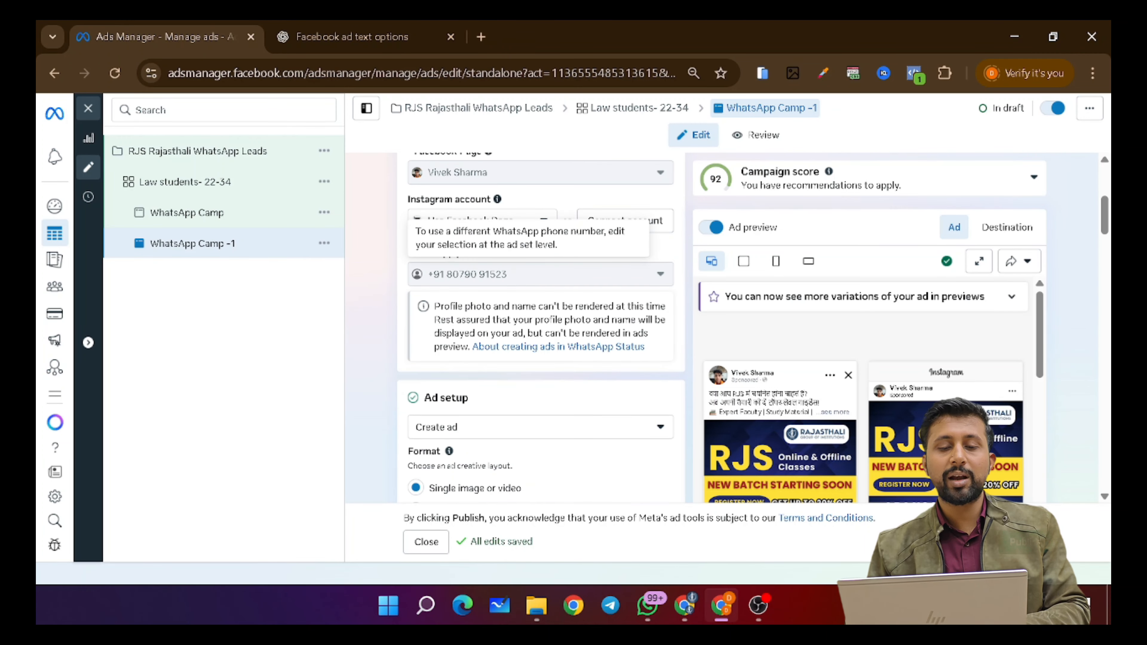
scroll(816, 394, "down", 3)
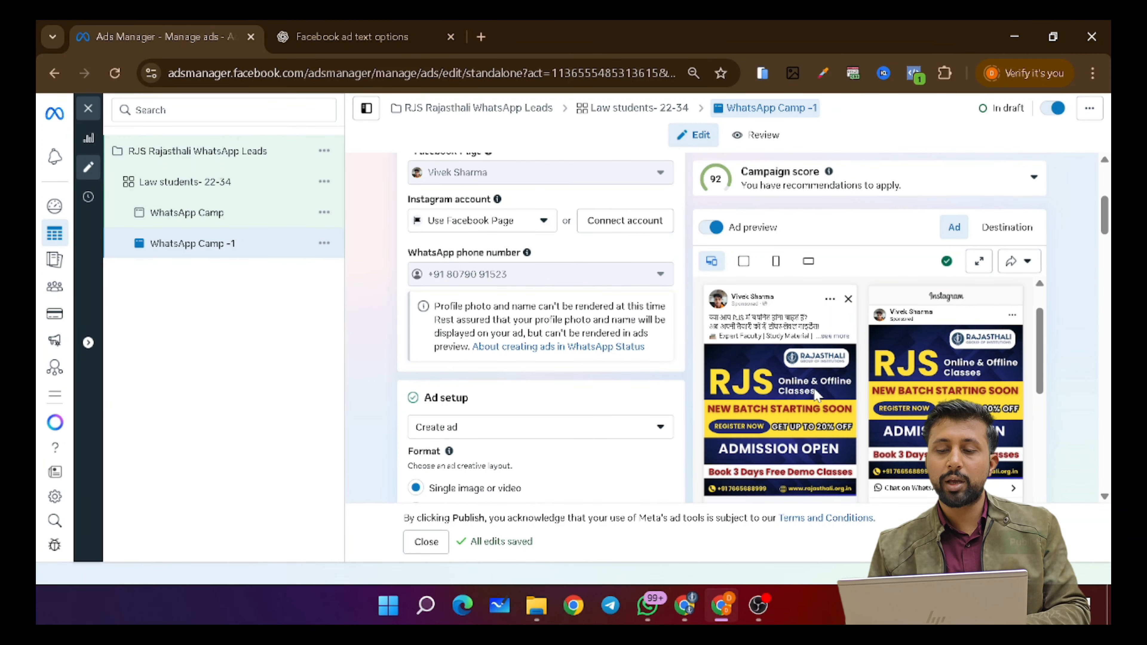
left_click(324, 243)
left_click(357, 268)
left_click_drag(495, 207, 581, 214)
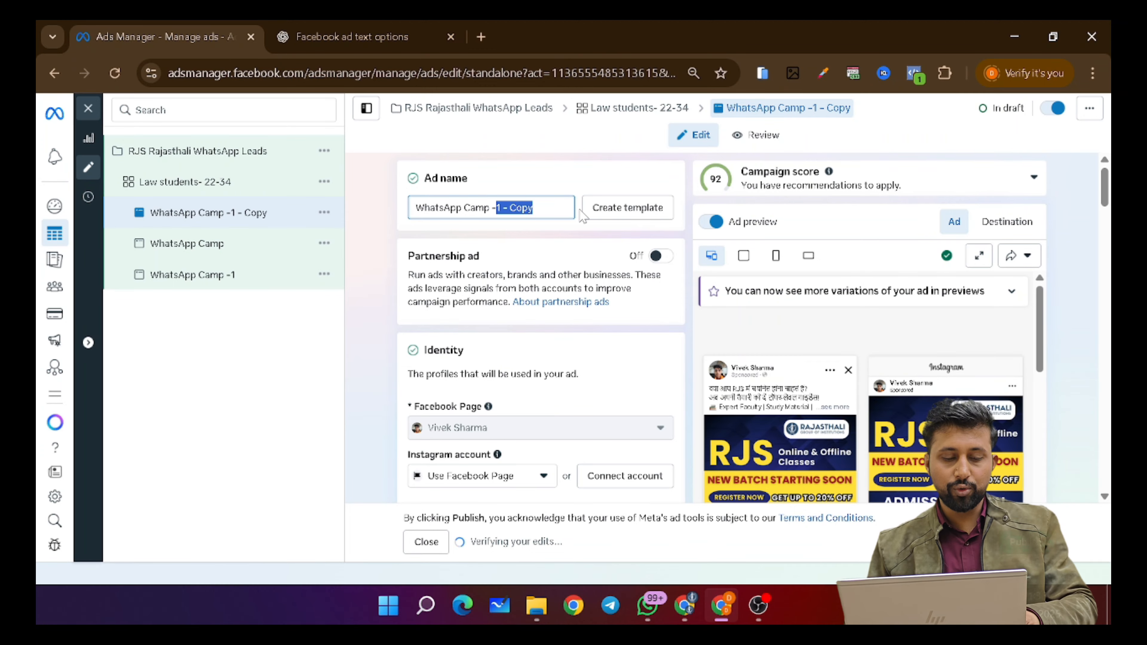
- Rename the copied ad to 'WhatsApp Camp -2' and remove its current image
type("2")
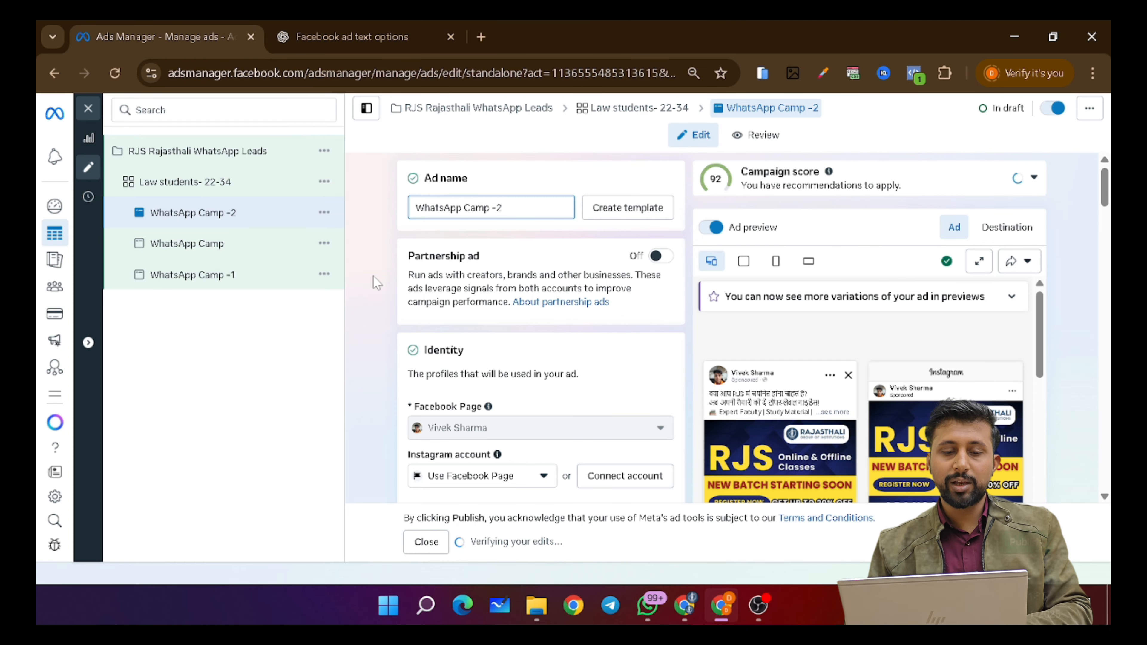
scroll(508, 429, "down", 5)
scroll(508, 430, "down", 10)
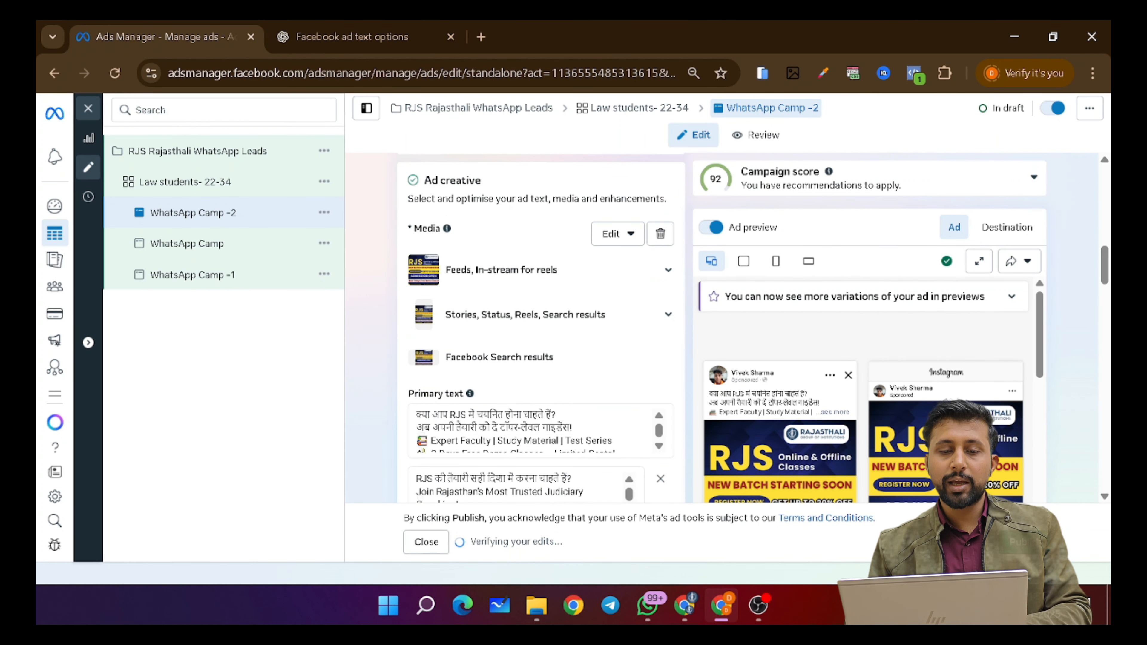
left_click(660, 234)
left_click(460, 248)
- Select the Rajasthali Judicial Service poster and accept the default crop
left_click(452, 282)
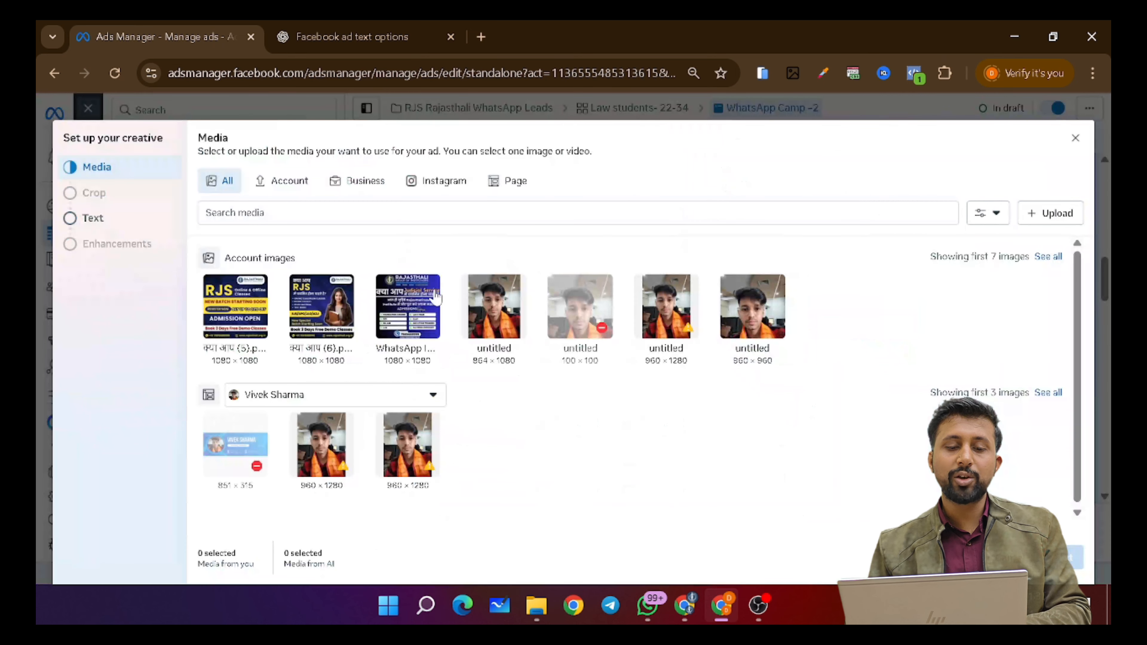
left_click(396, 322)
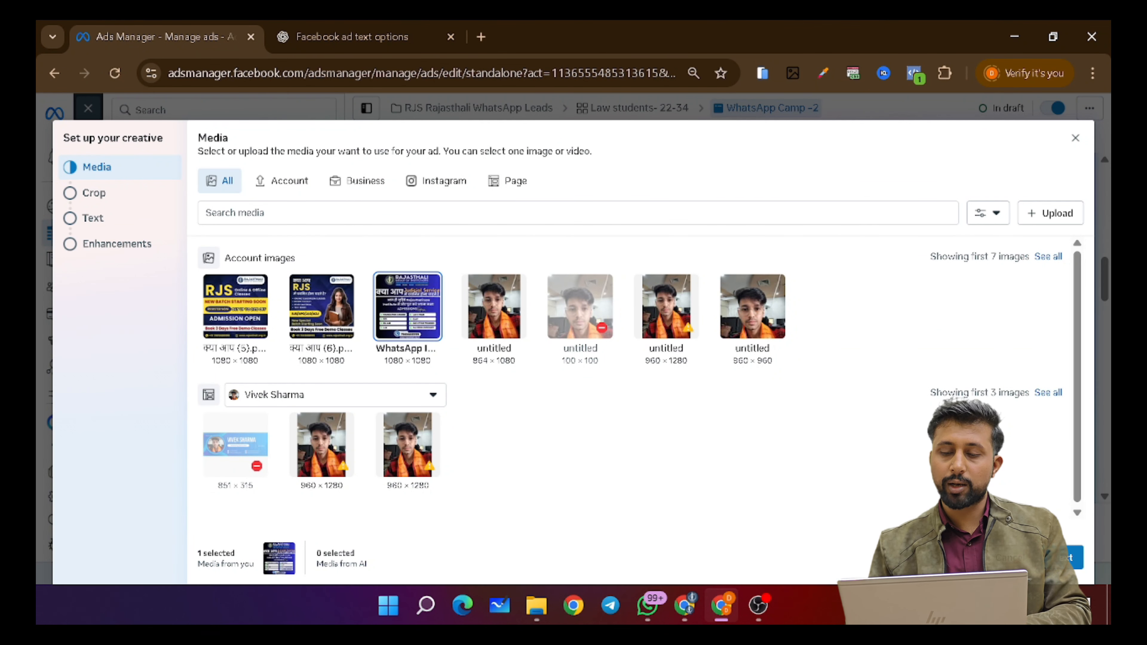
left_click(1073, 557)
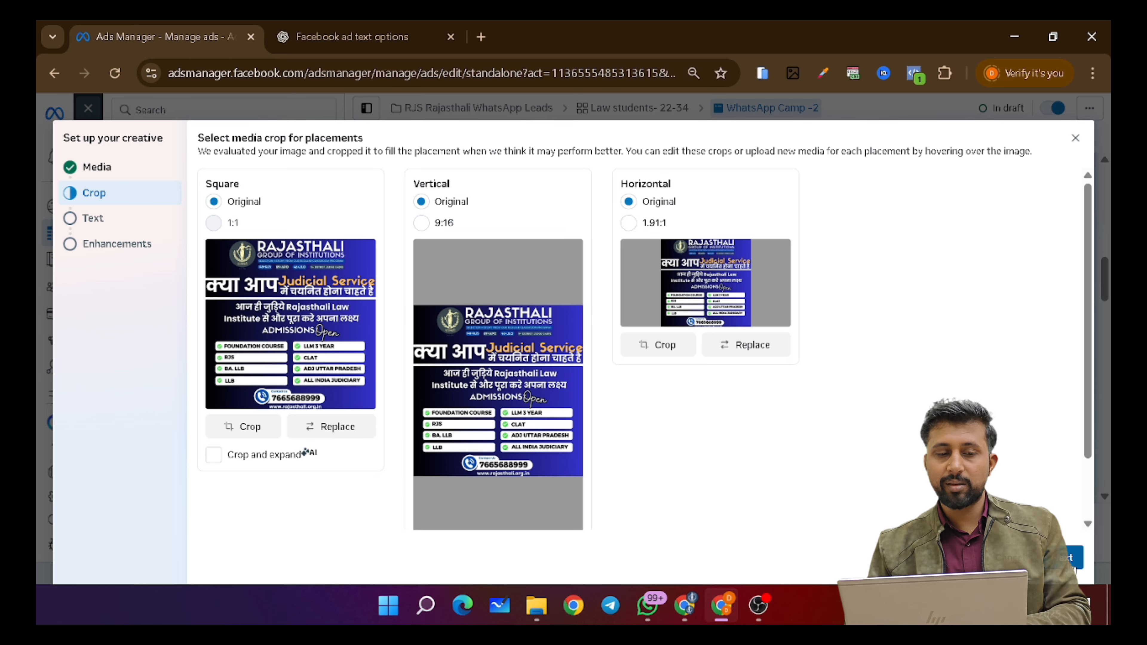
left_click(1069, 561)
- Step through the Text and Enhancements stages and finish the creative, returning to the ad editor
scroll(961, 406, "down", 1)
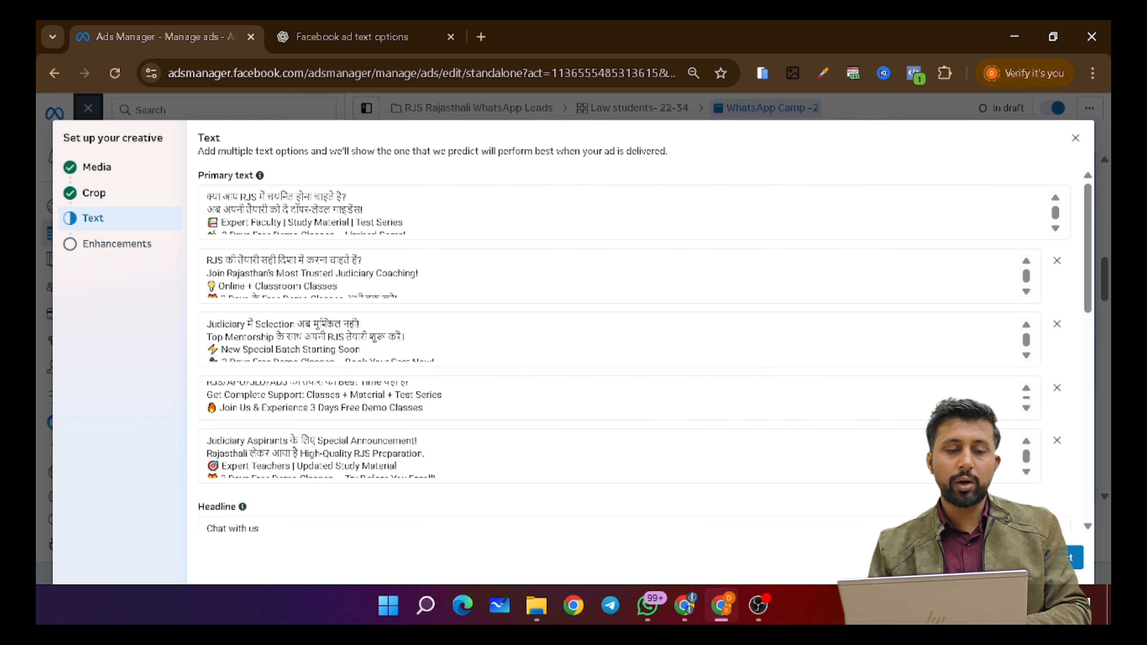
scroll(962, 407, "down", 4)
scroll(962, 406, "up", 4)
scroll(962, 406, "down", 2)
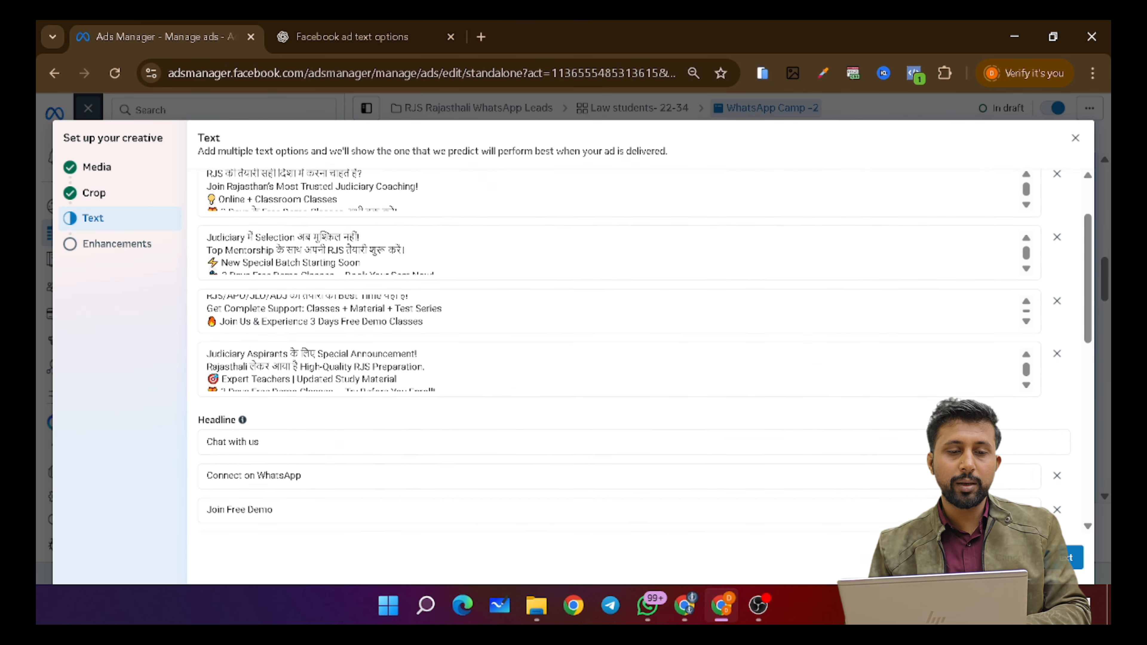
scroll(334, 262, "down", 8)
scroll(335, 262, "up", 3)
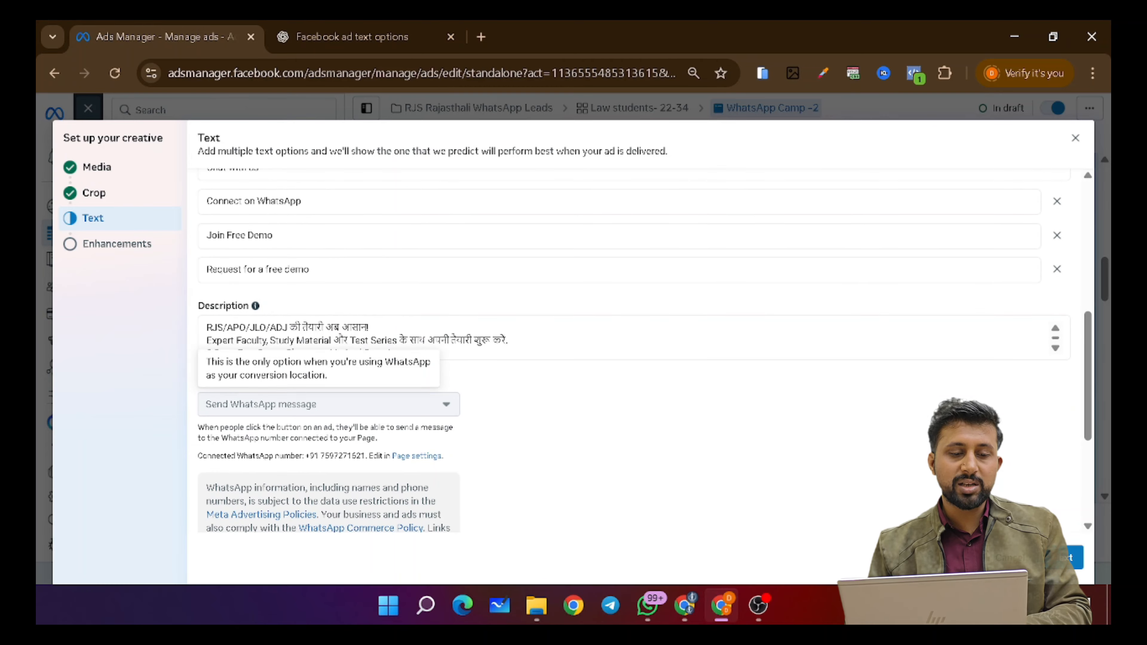
scroll(723, 438, "down", 4)
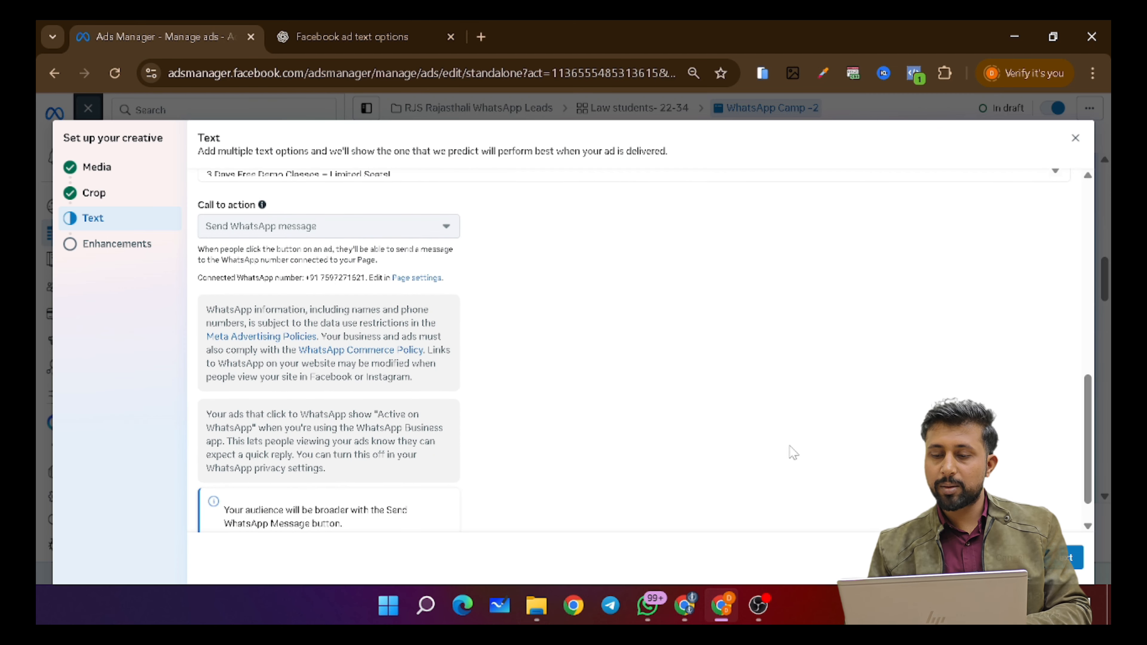
left_click(1071, 562)
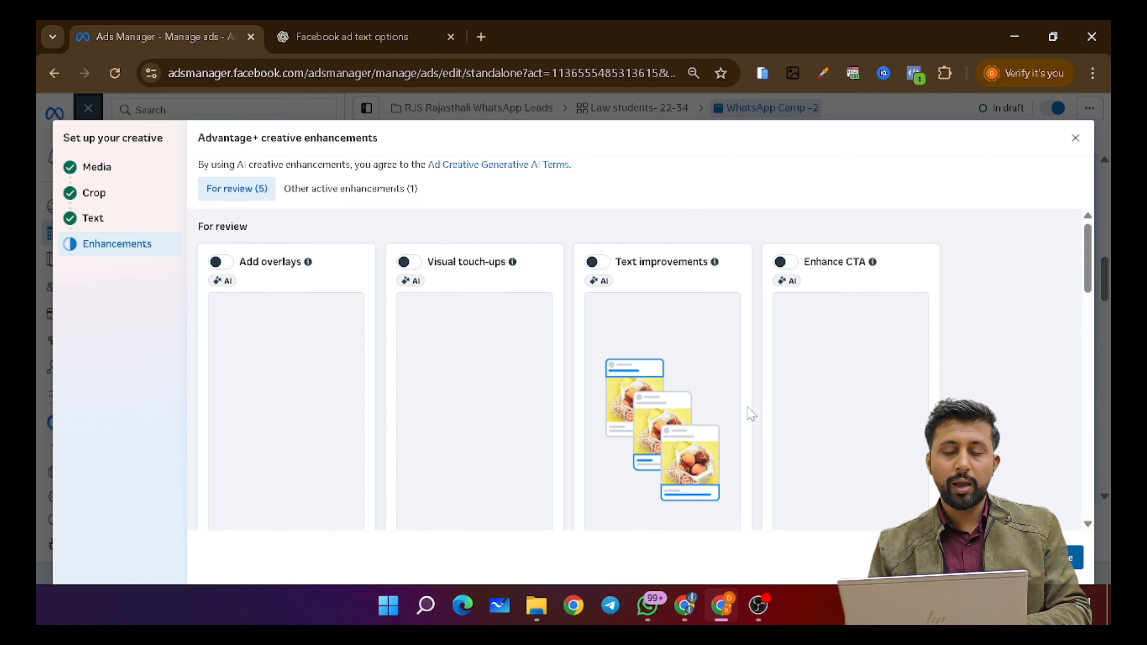
scroll(770, 369, "down", 5)
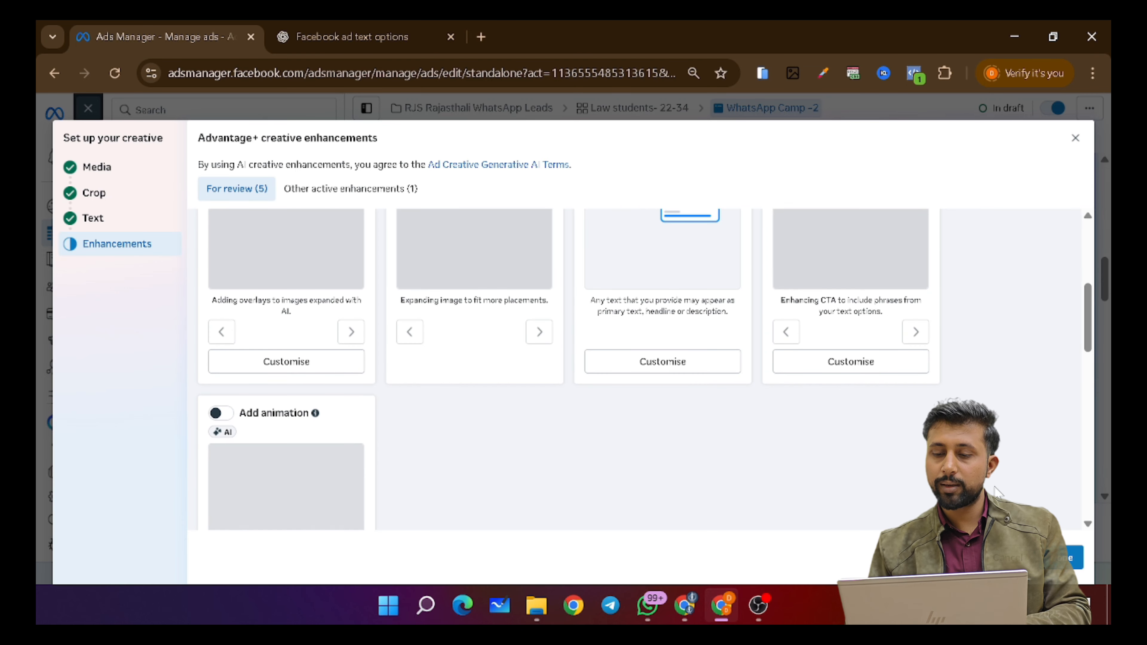
left_click(1074, 560)
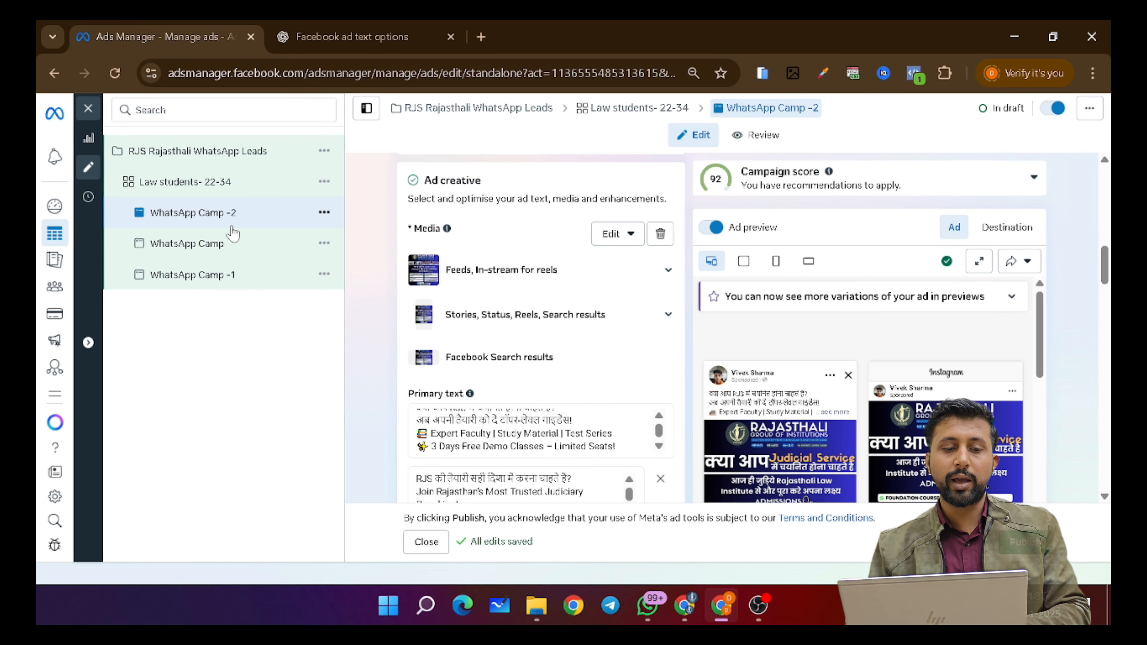
scroll(635, 371, "up", 10)
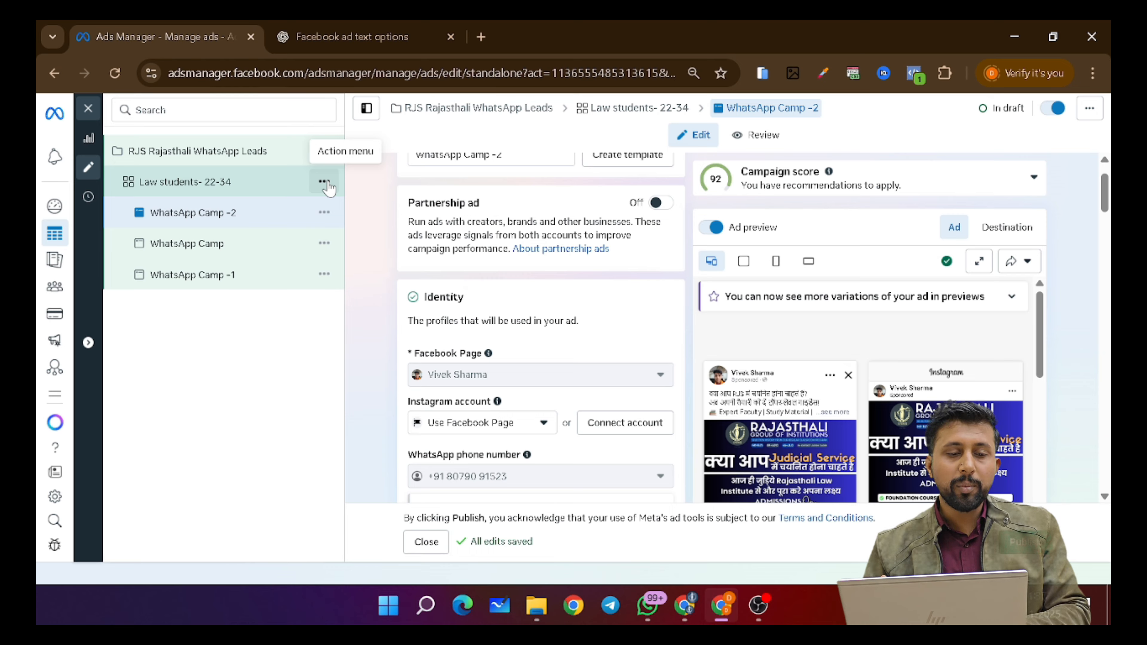
left_click(186, 181)
left_click(324, 182)
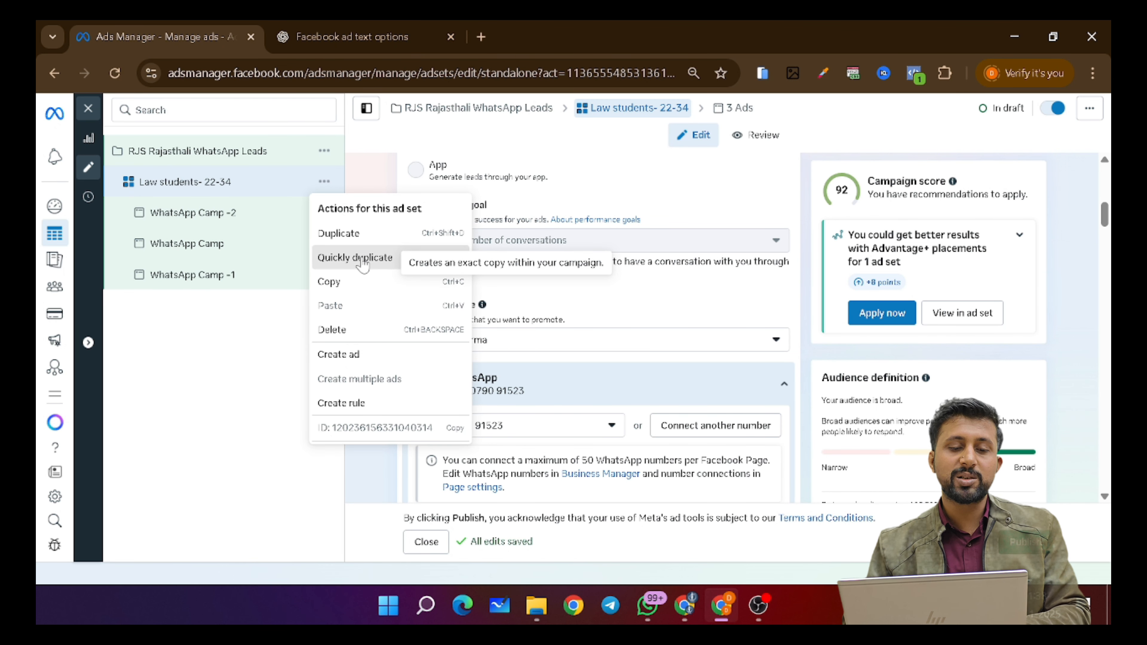
- Quickly duplicate the Law students- 22-34 ad set along with its three WhatsApp Camp ads
left_click(362, 261)
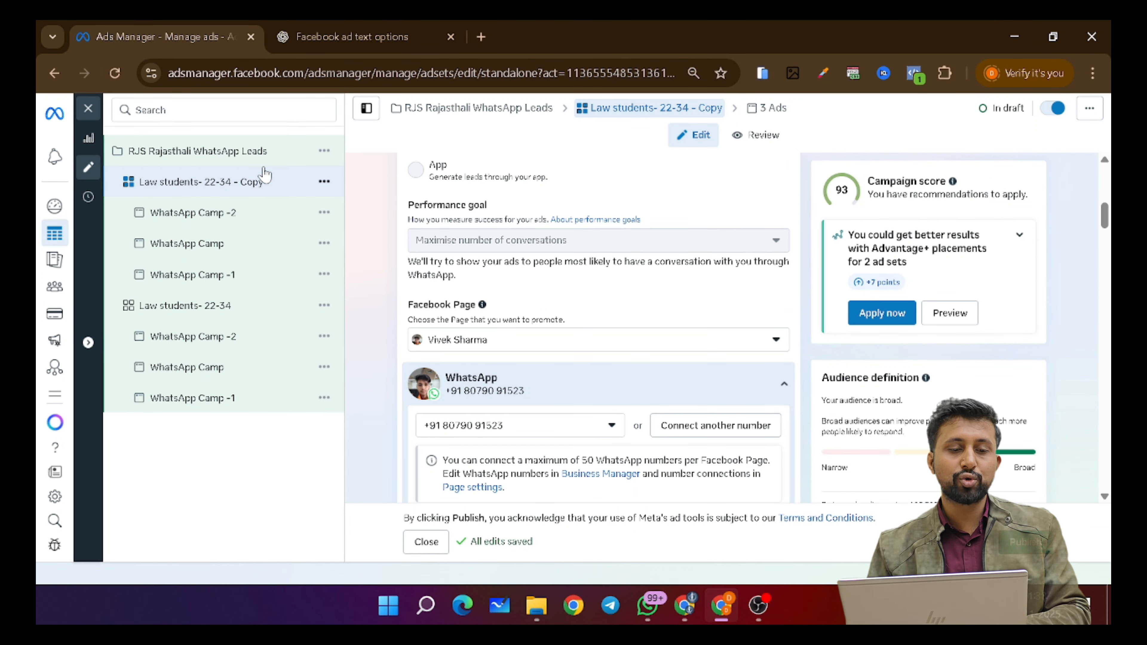
scroll(563, 240, "up", 5)
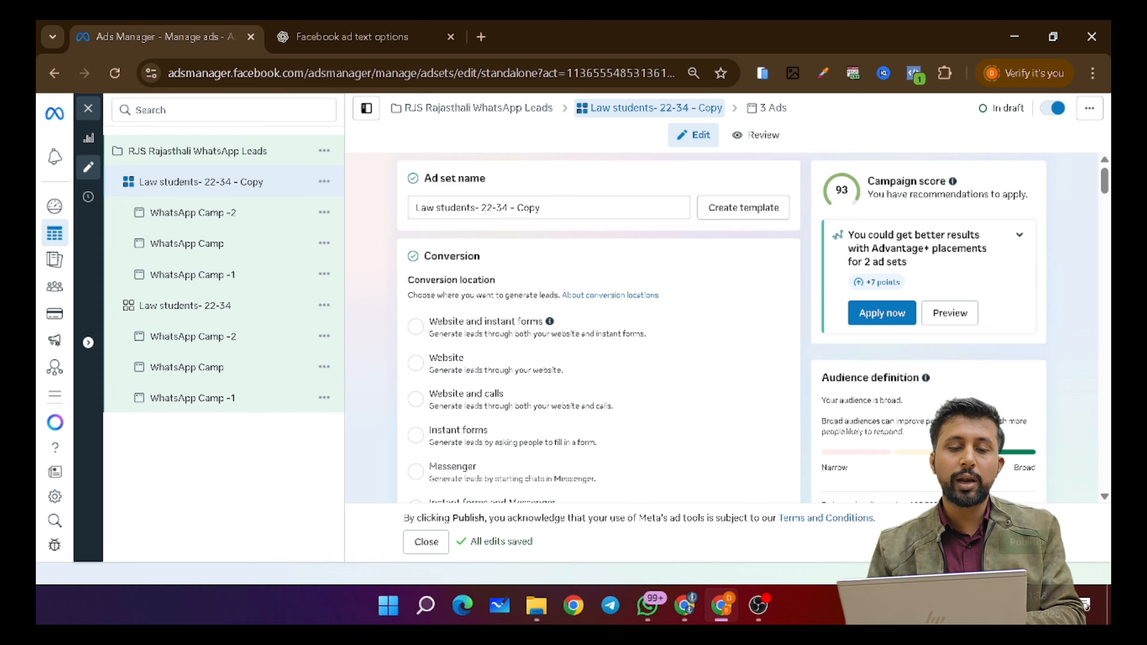
- Change the copied ad set's name to 'Lawyer students- 22-34'
left_click(434, 208)
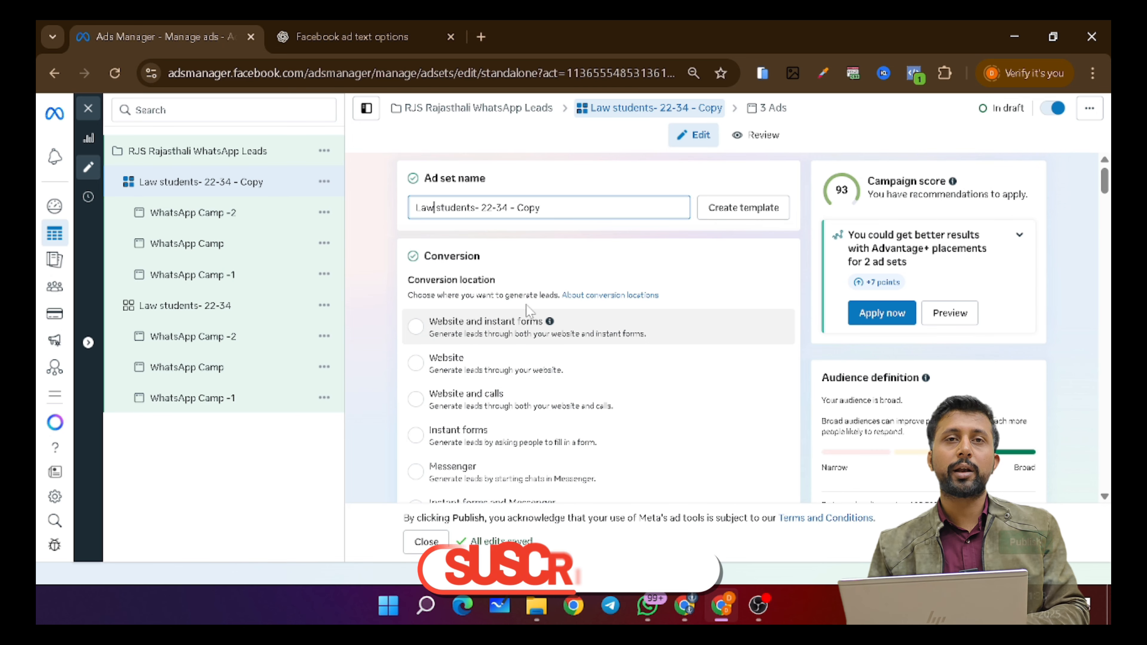
type("er")
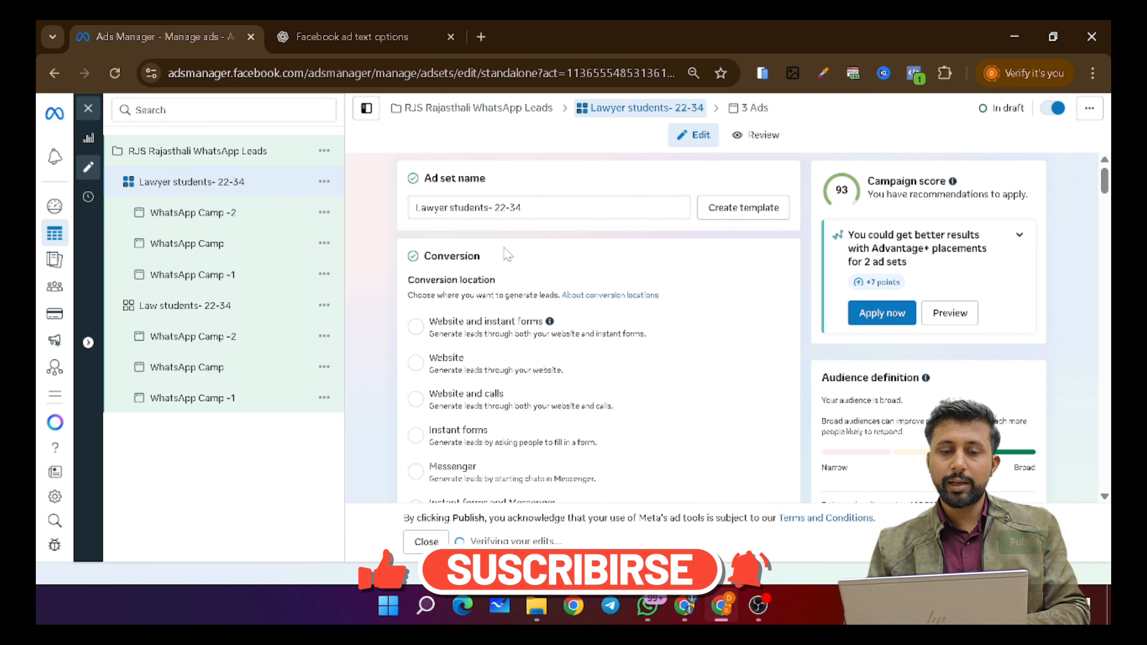
scroll(499, 269, "down", 15)
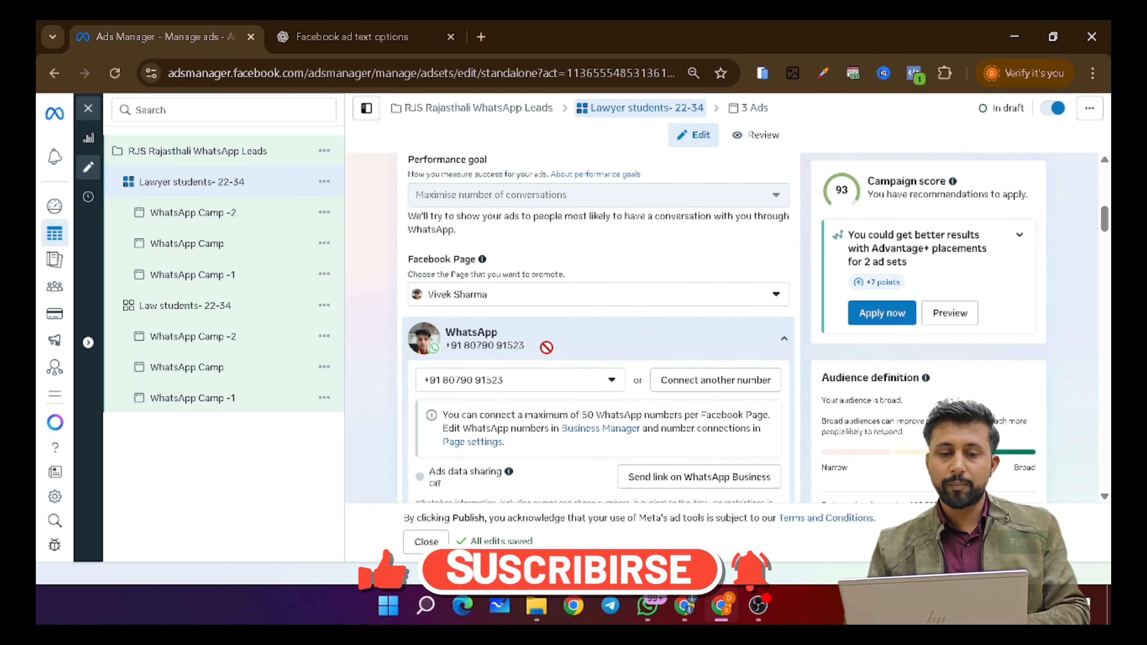
scroll(549, 355, "down", 15)
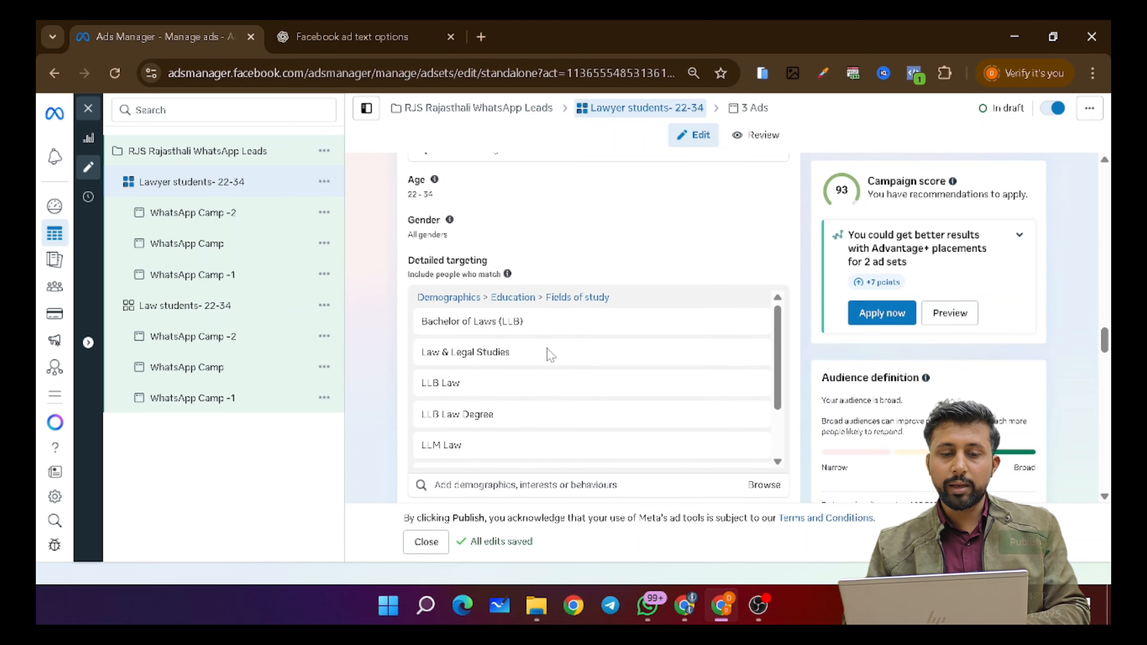
scroll(546, 357, "down", 3)
scroll(538, 343, "up", 5)
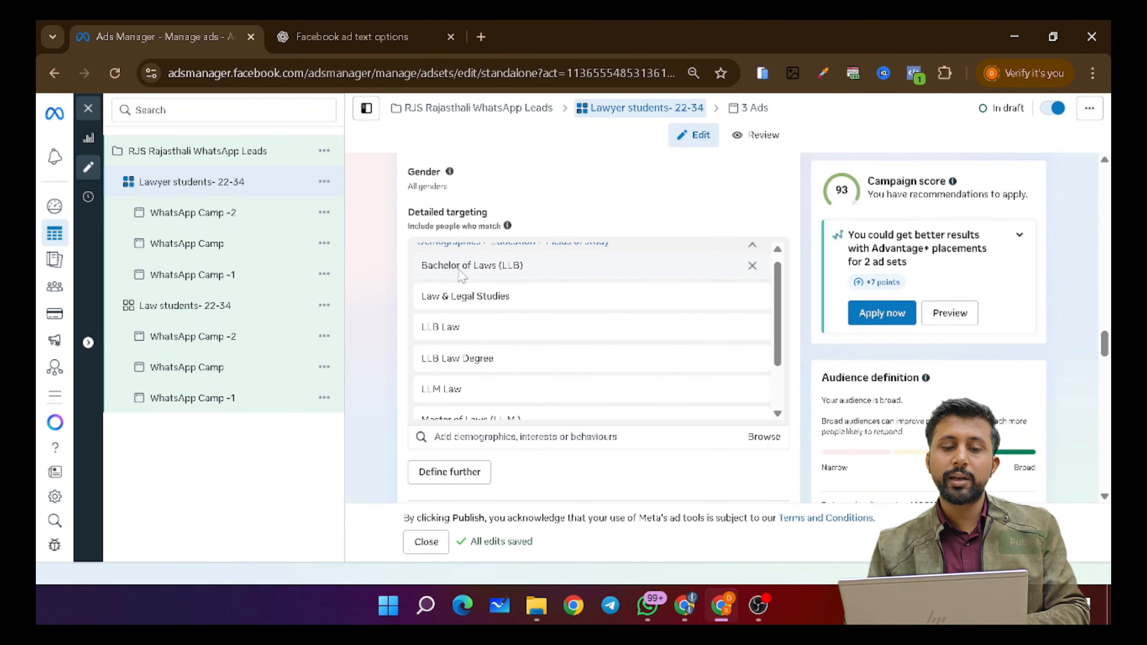
- Remove the old law-degree targeting (LLB, LLM, Master of Laws, Law & Legal Studies, Legal education)
scroll(537, 294, "up", 3)
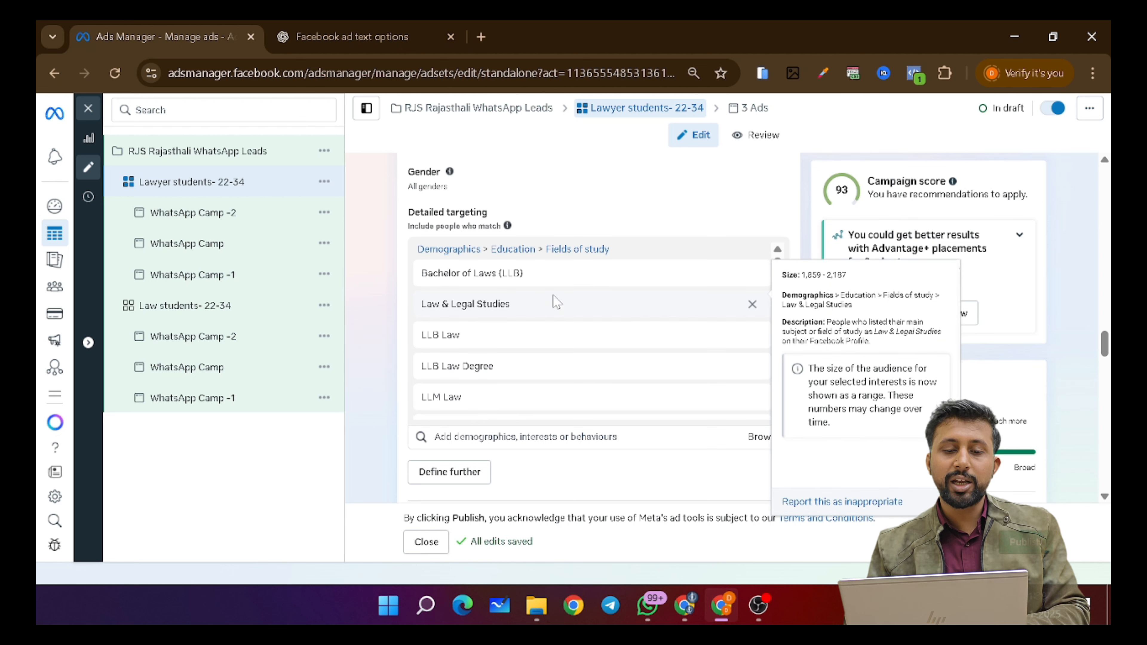
right_click(755, 321)
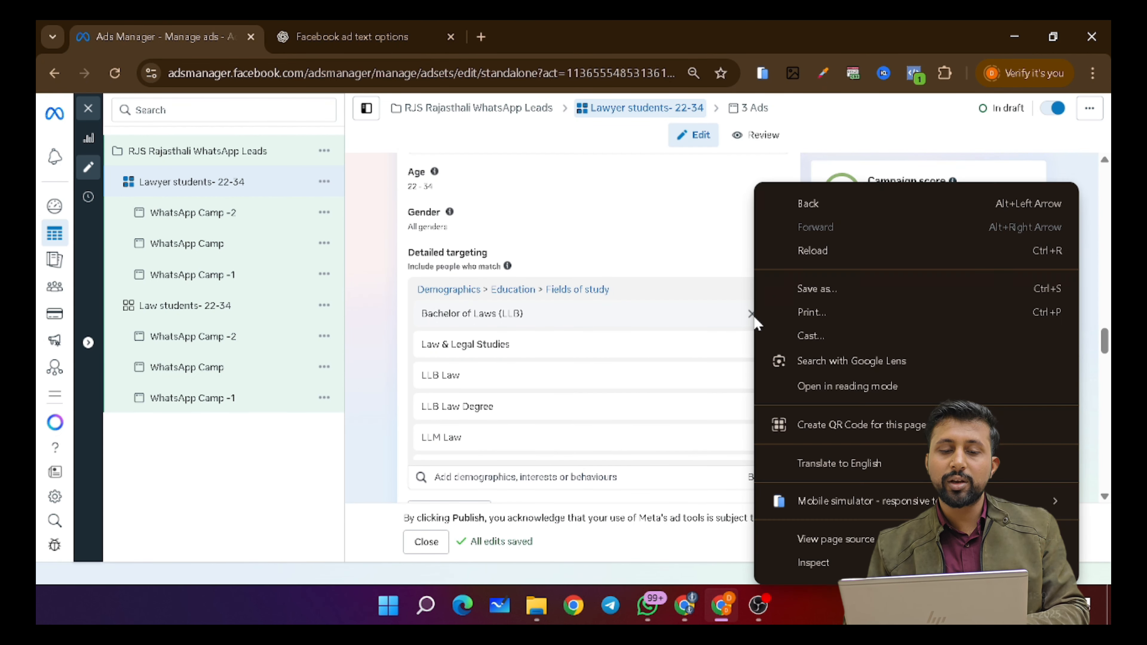
left_click(741, 315)
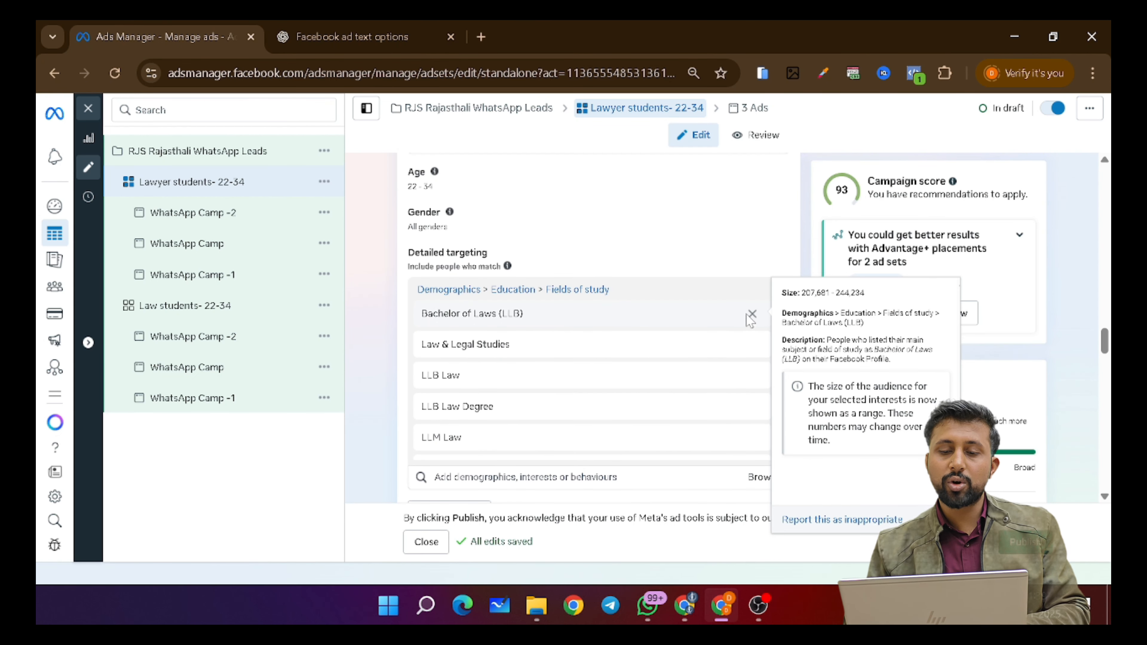
left_click(752, 314)
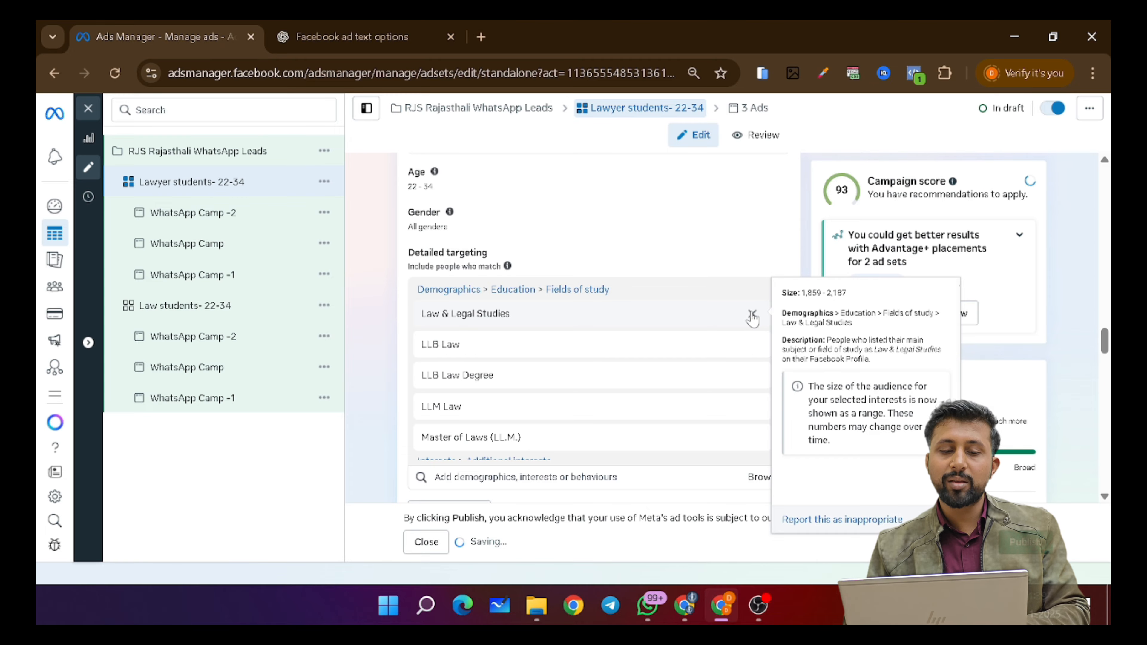
left_click(752, 313)
left_click(752, 314)
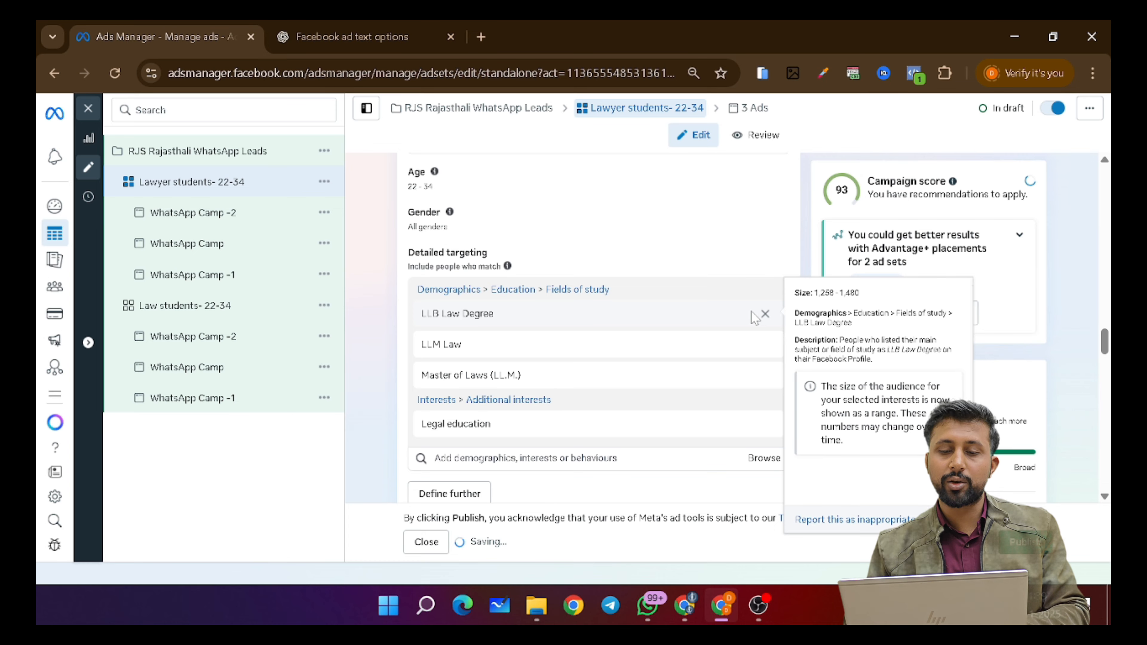
left_click(765, 314)
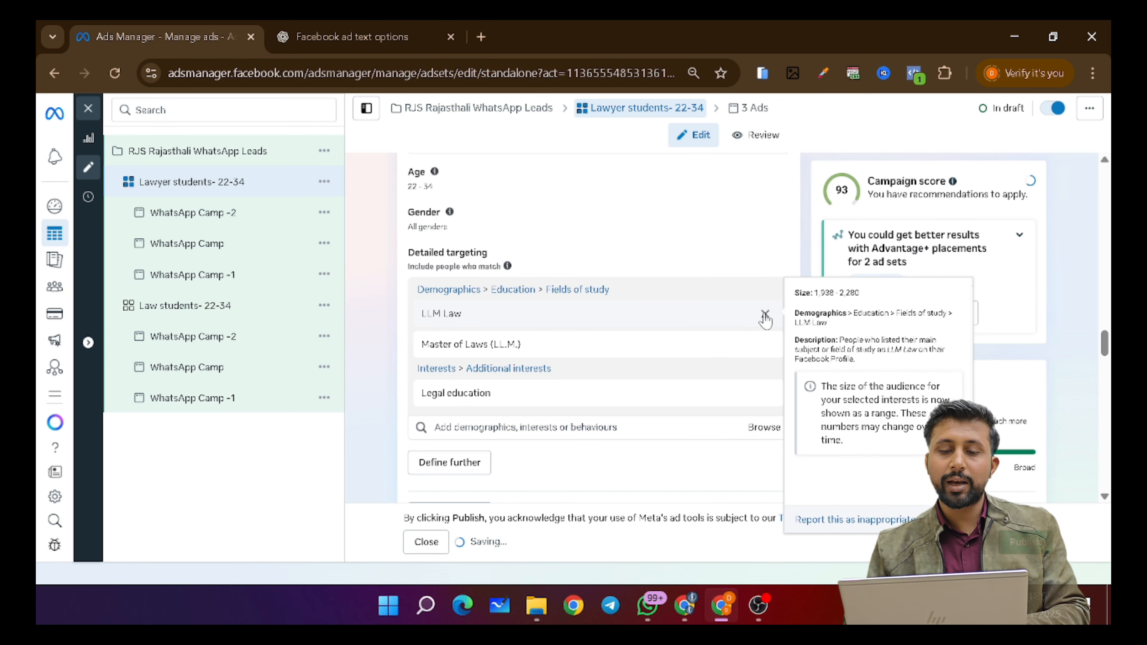
left_click(764, 314)
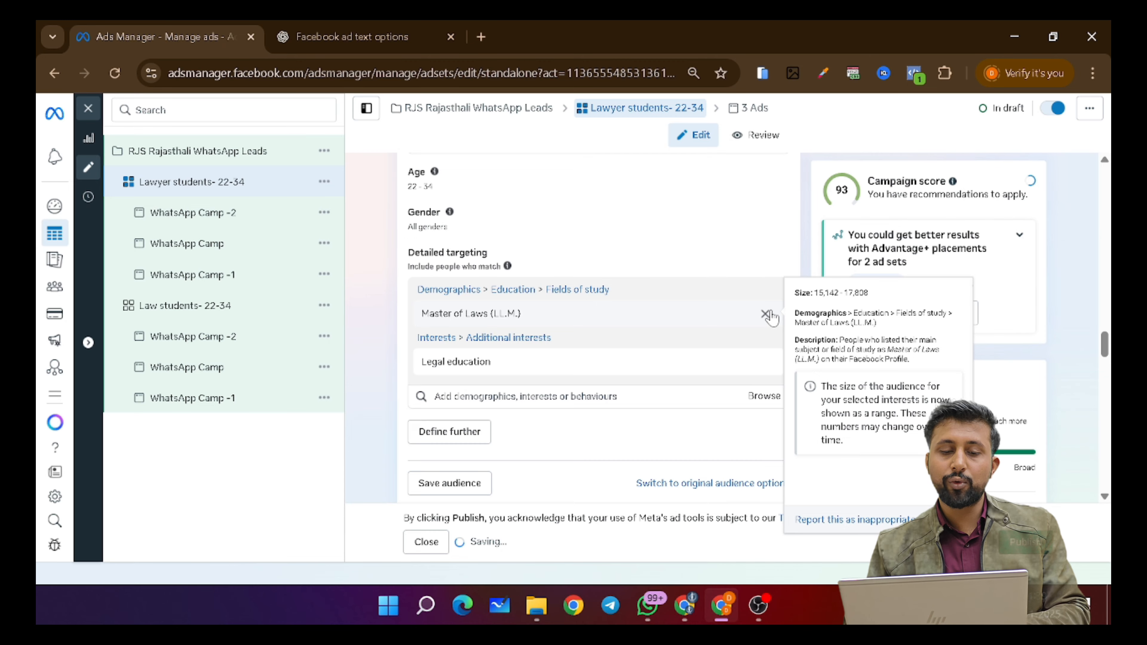
left_click(765, 314)
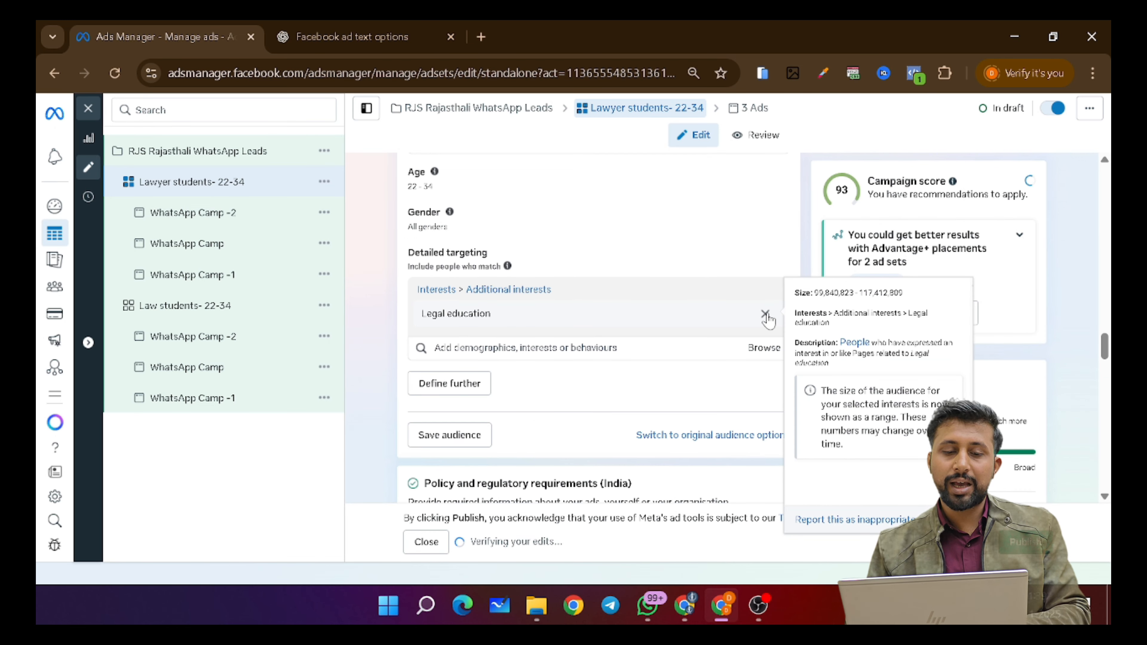
left_click(765, 314)
- Search 'lawyer' and add job titles Lawyer, Corporate Lawyer, Business Lawyer and Criminal defense lawyer
left_click(628, 291)
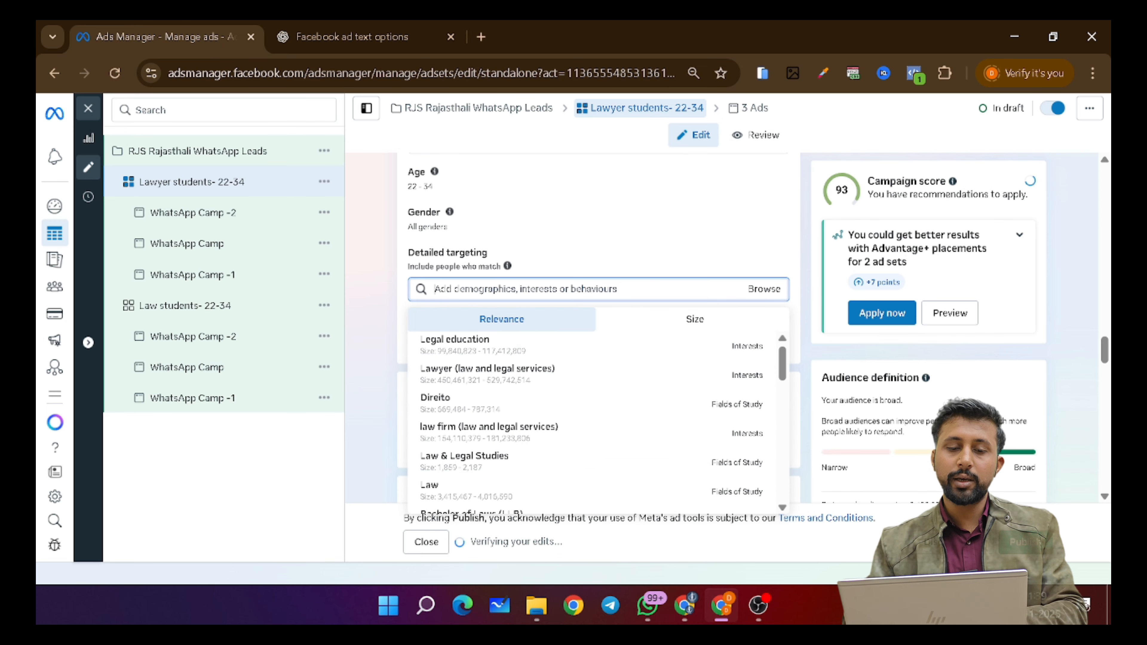
type("la")
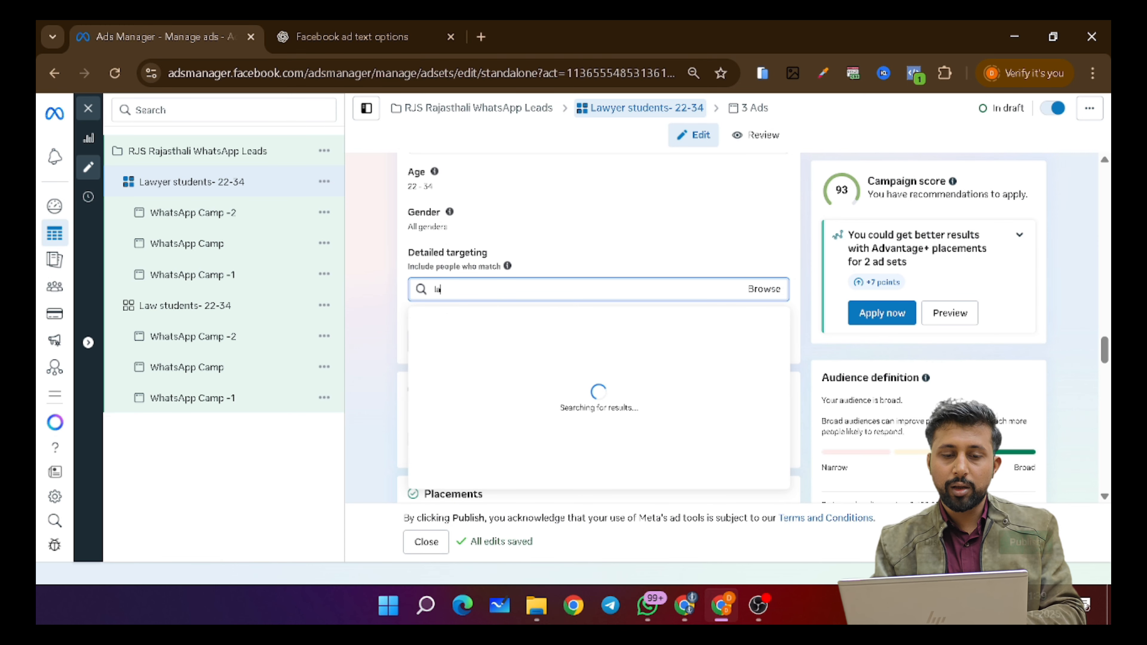
type("wyer")
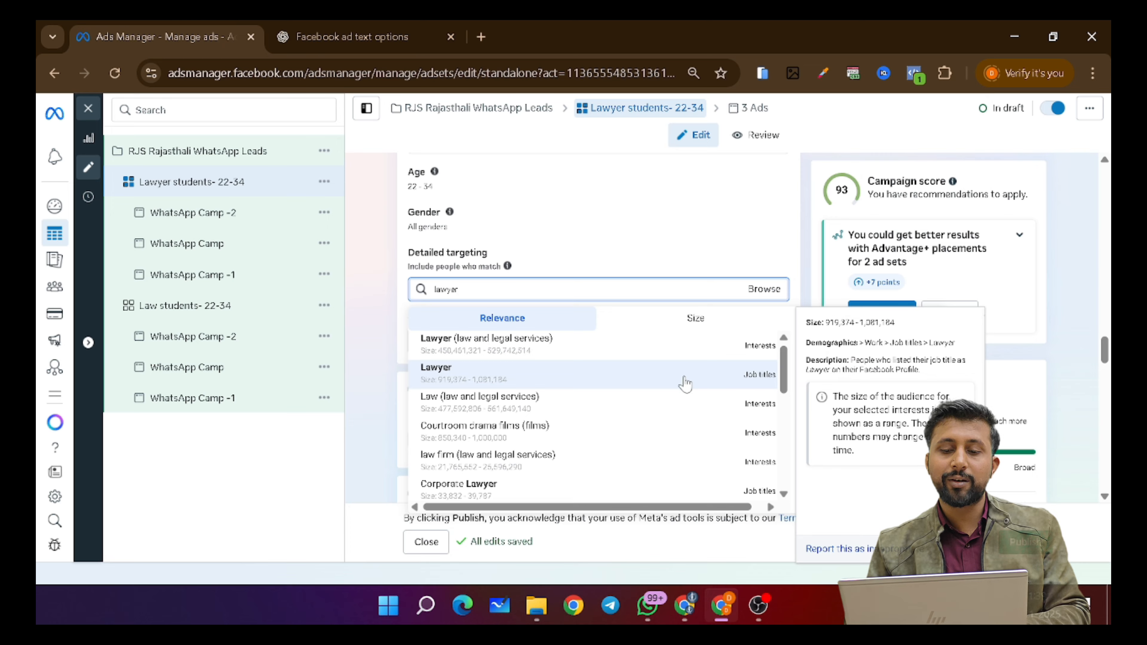
left_click(478, 382)
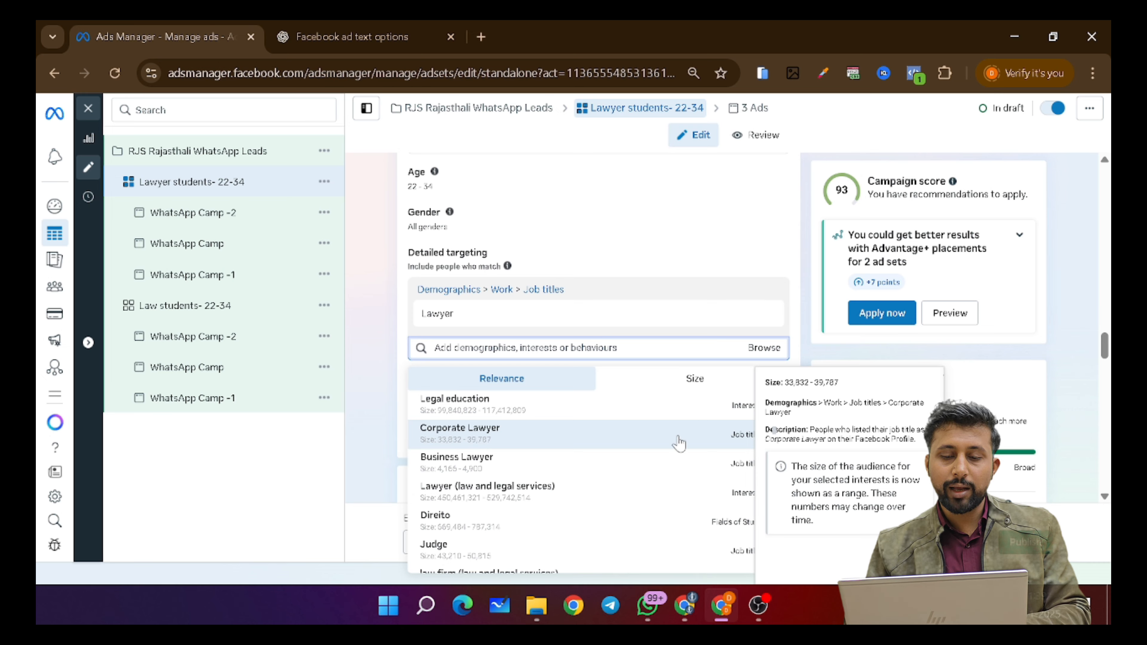
left_click(508, 446)
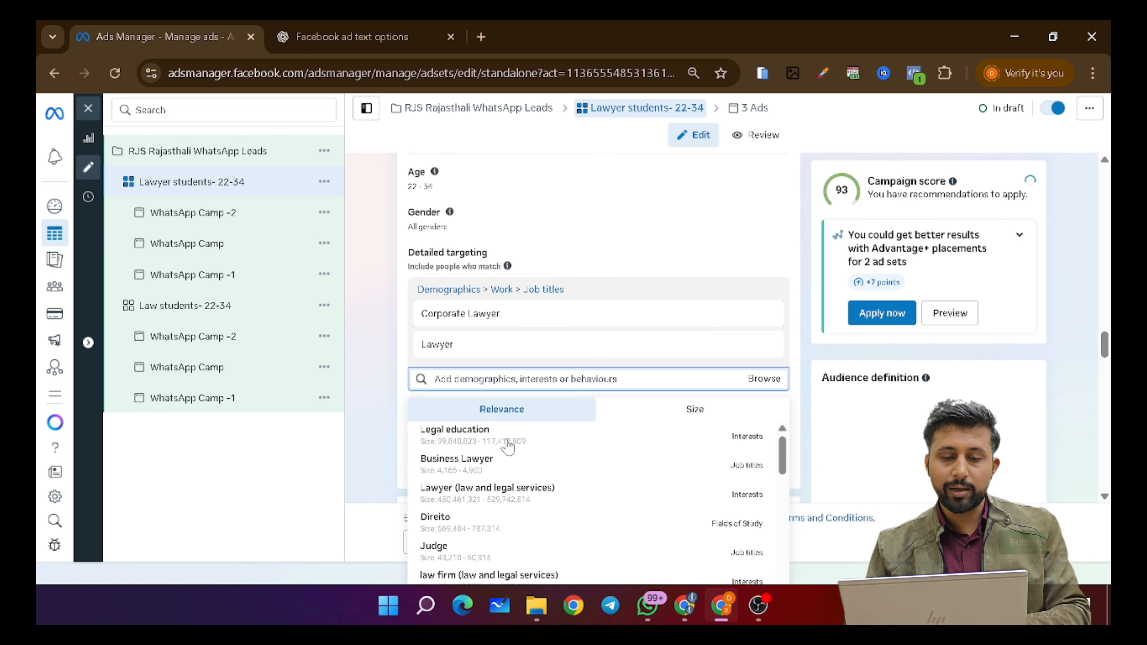
left_click(537, 469)
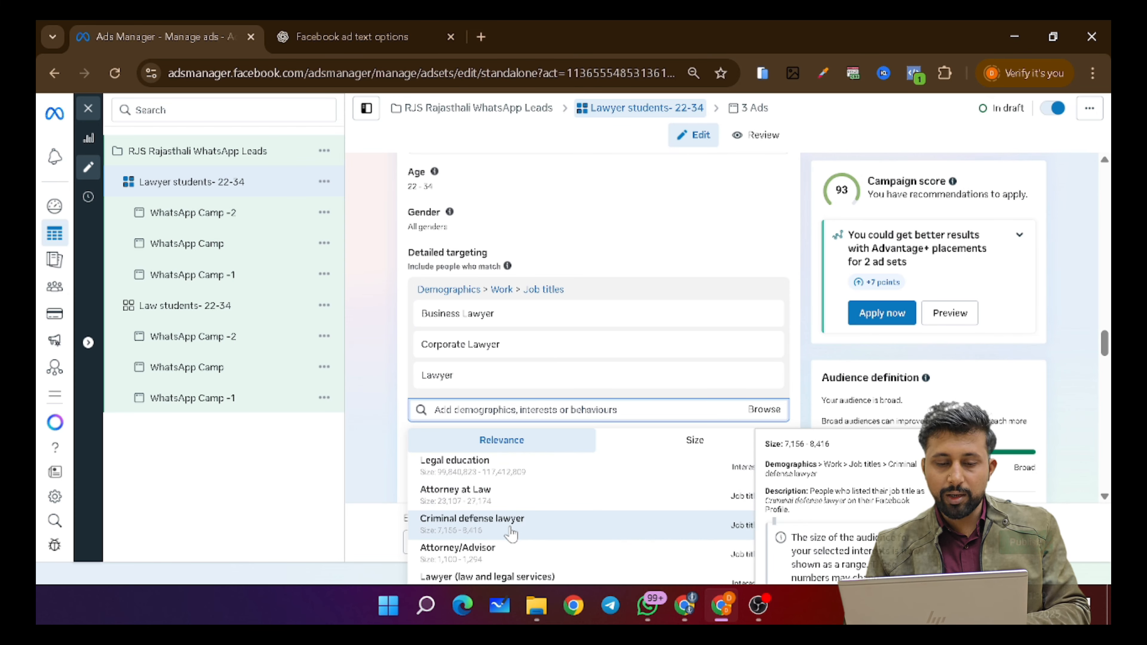
left_click(546, 528)
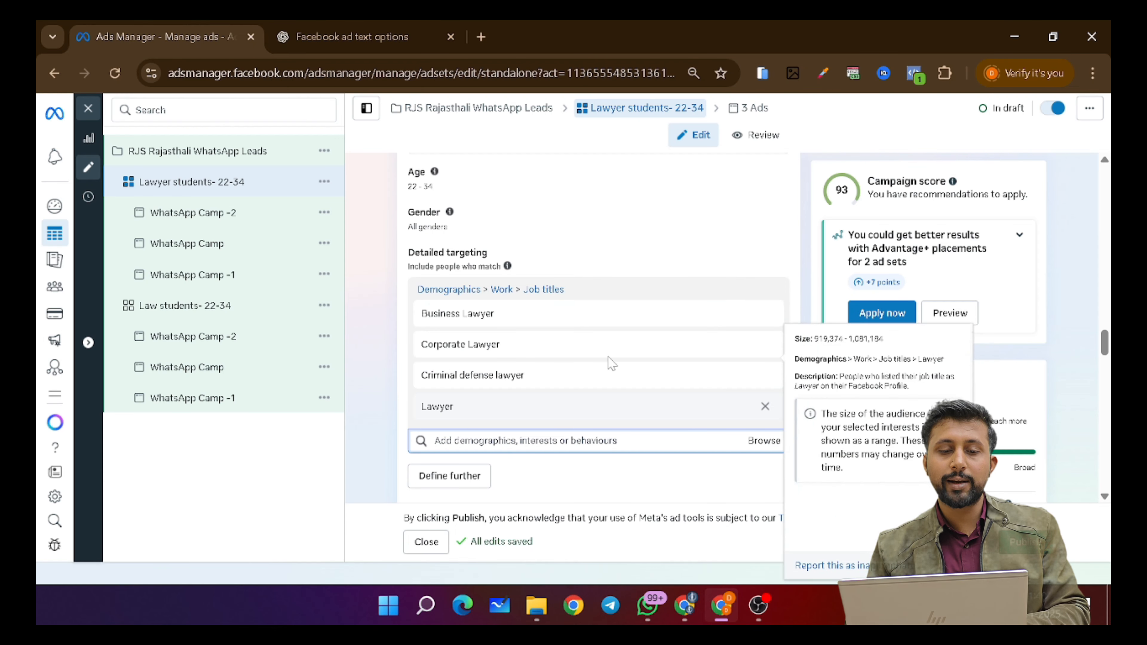
- Review the WhatsApp Camp -2, WhatsApp Camp and WhatsApp Camp -1 ad previews in turn
scroll(396, 332, "up", 1)
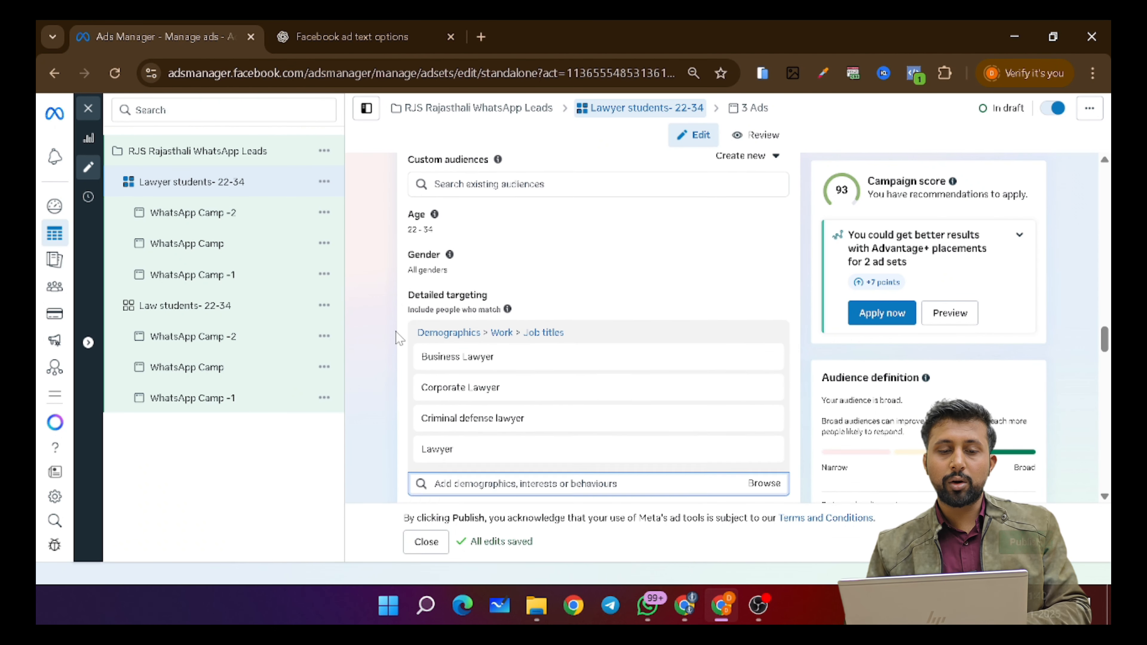
scroll(396, 332, "down", 1)
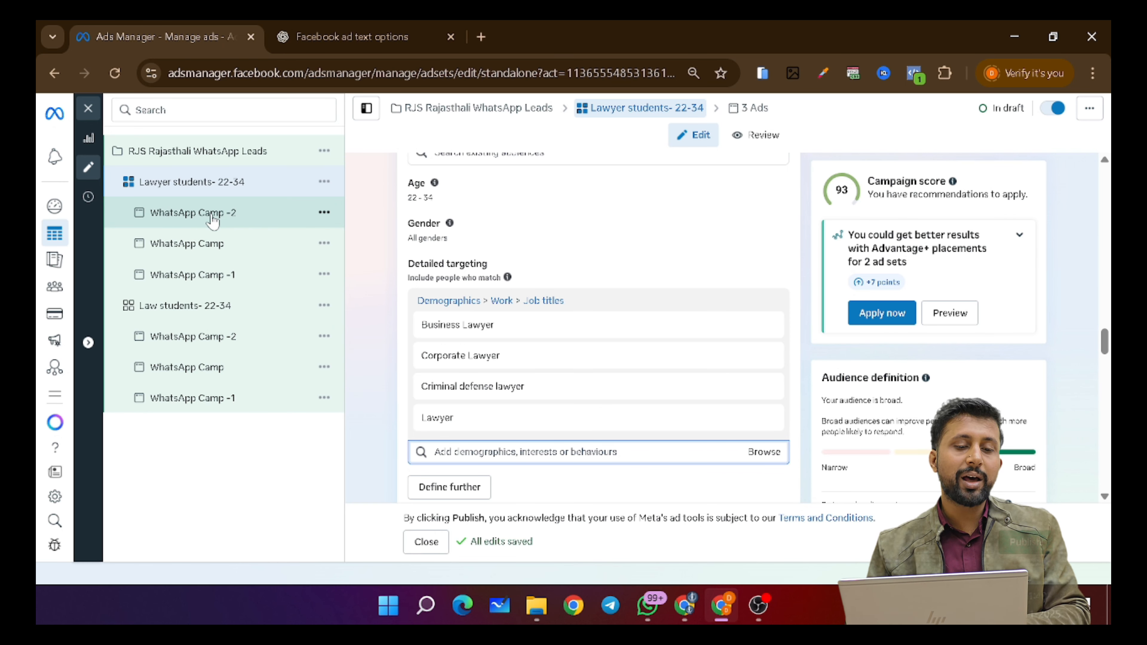
left_click(233, 217)
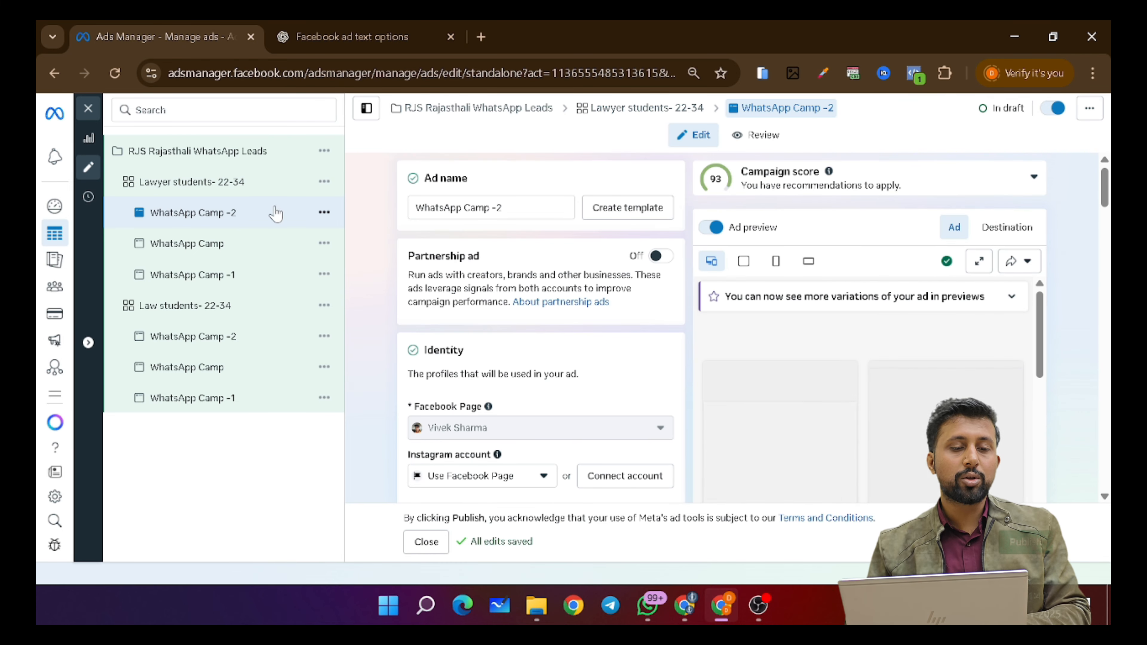
scroll(796, 348, "down", 3)
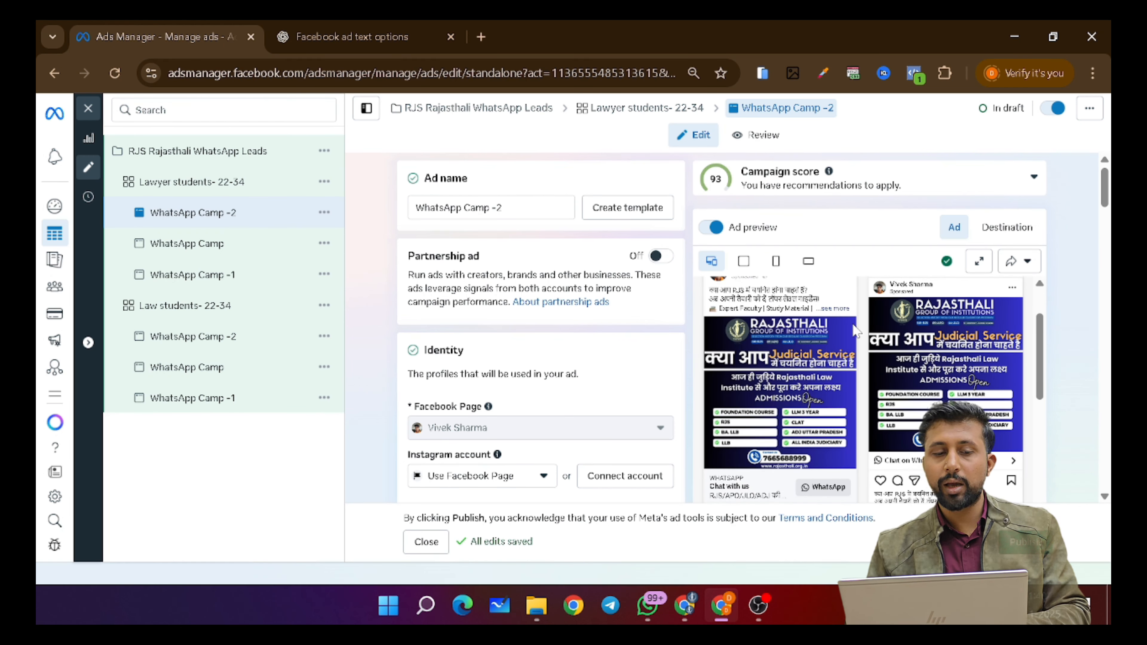
left_click(217, 244)
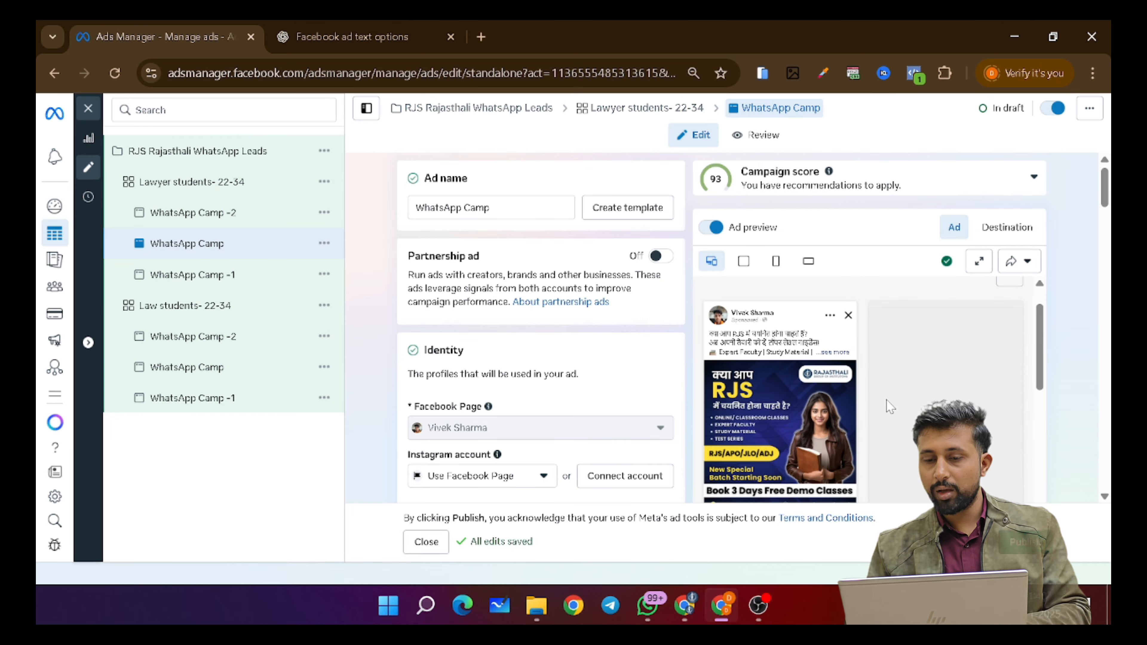
left_click(248, 282)
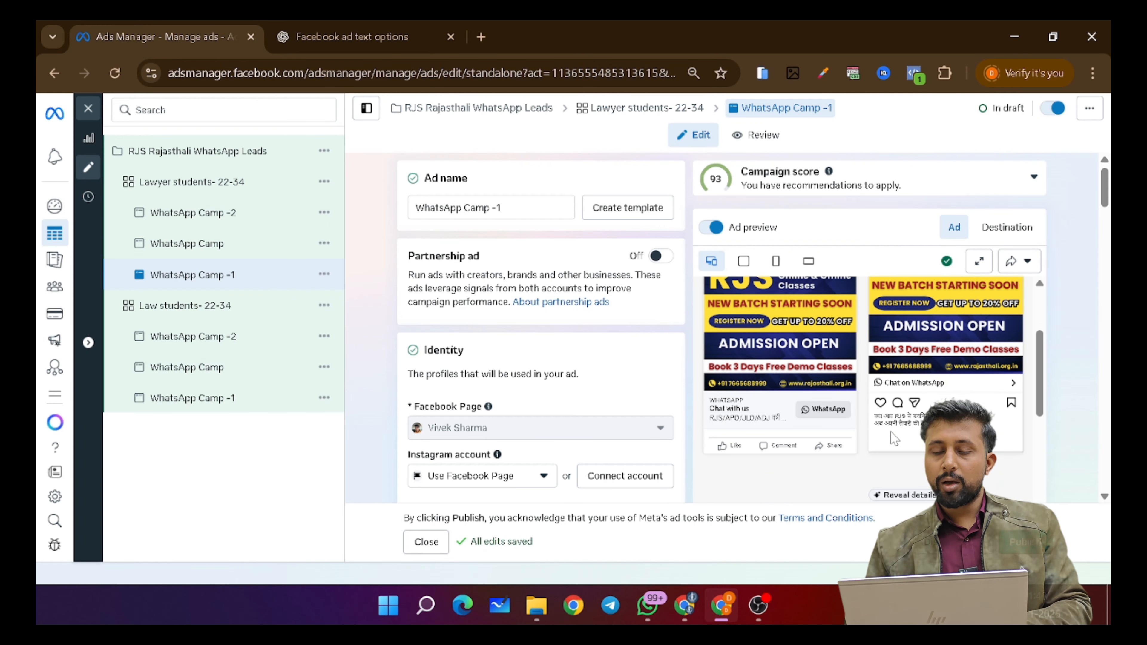
scroll(809, 381, "up", 2)
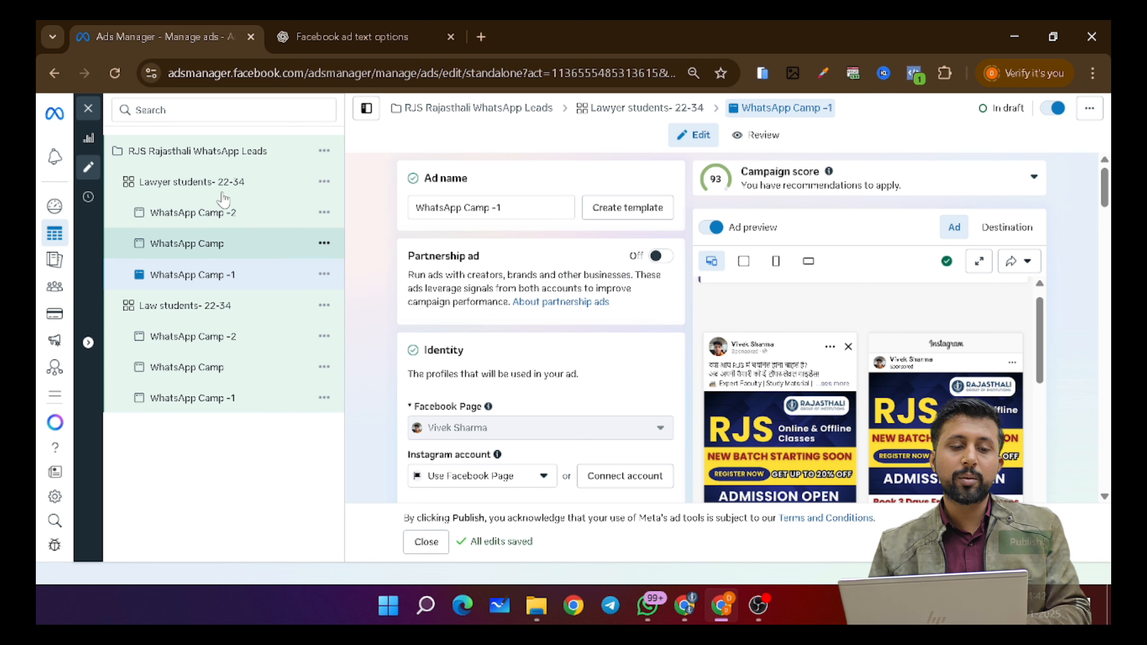
- Publish the campaign and choose UPI as the payment method
left_click(1035, 551)
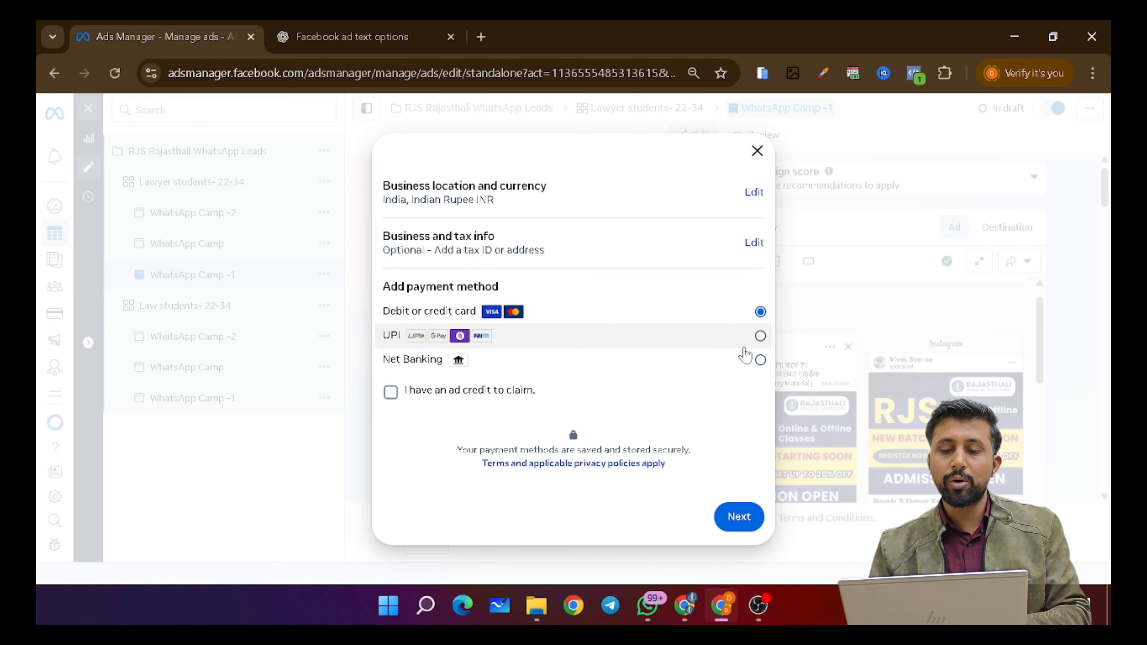
left_click(760, 336)
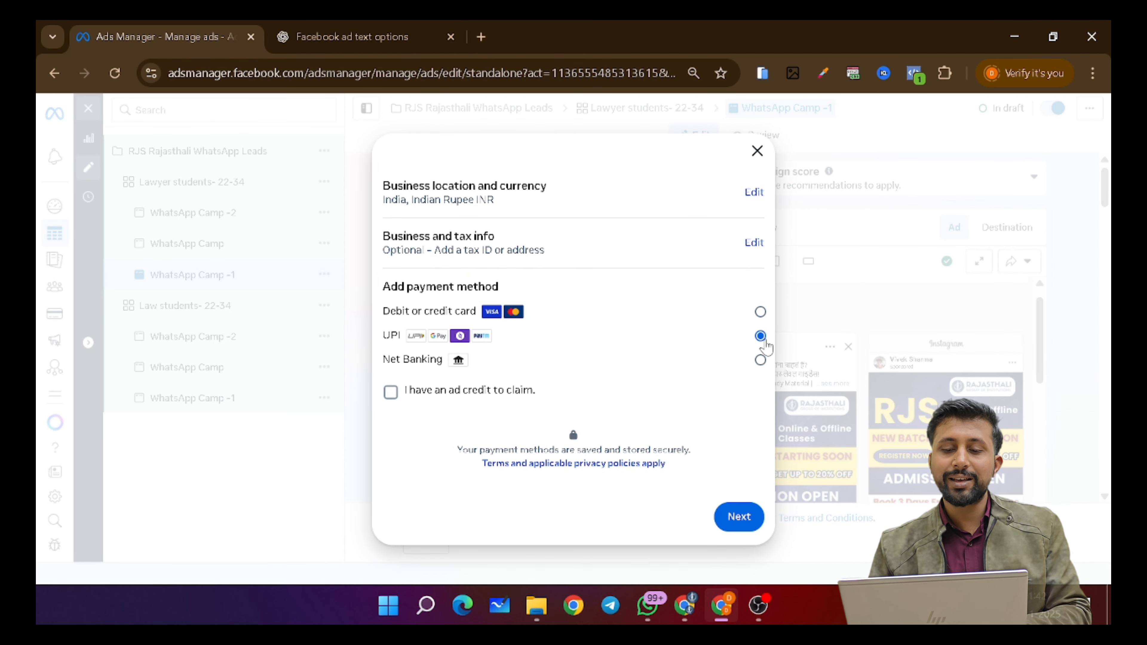
left_click(736, 517)
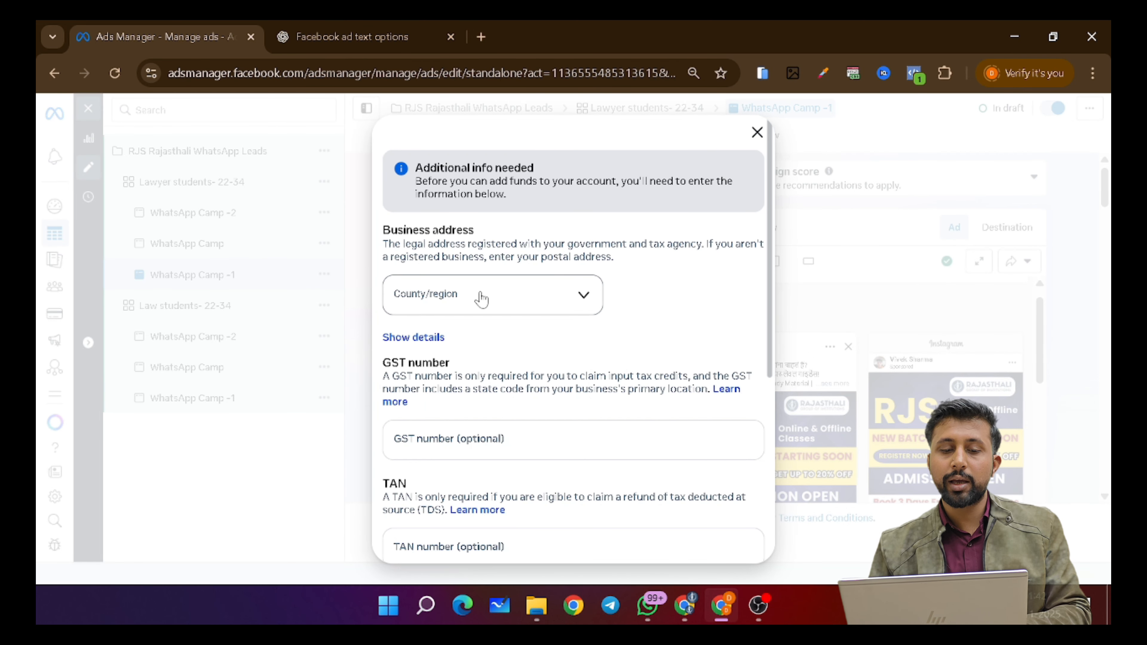
- Fill billing details with Rajasthan as business state, paste the GST number, confirm and save
left_click(481, 298)
scroll(479, 470, "down", 10)
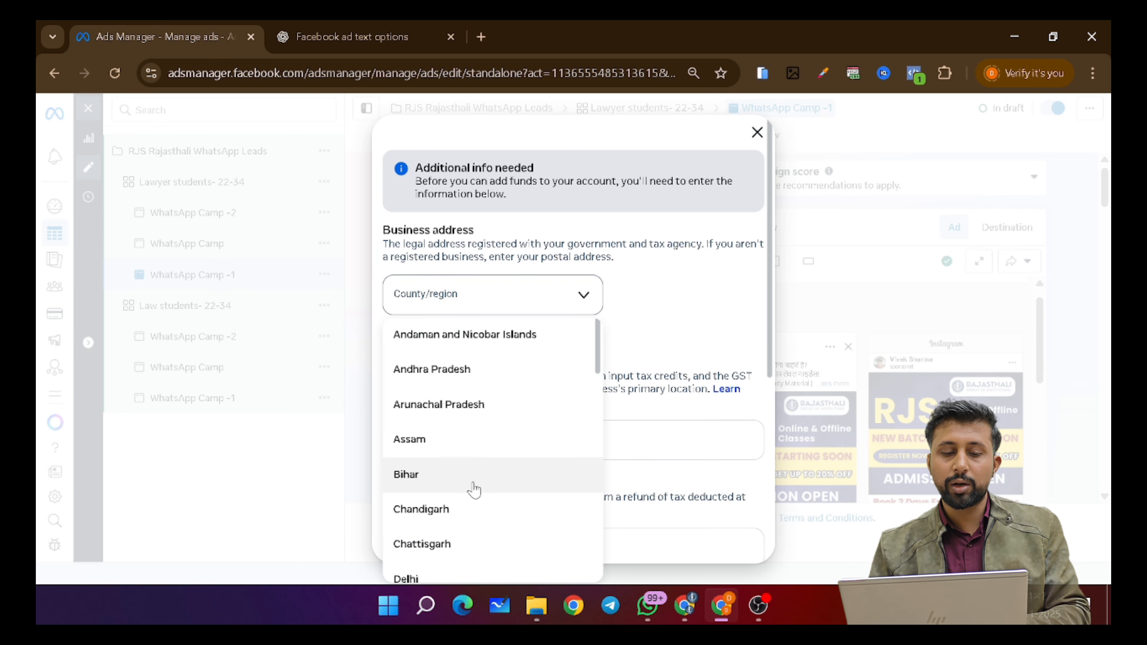
scroll(473, 489, "down", 8)
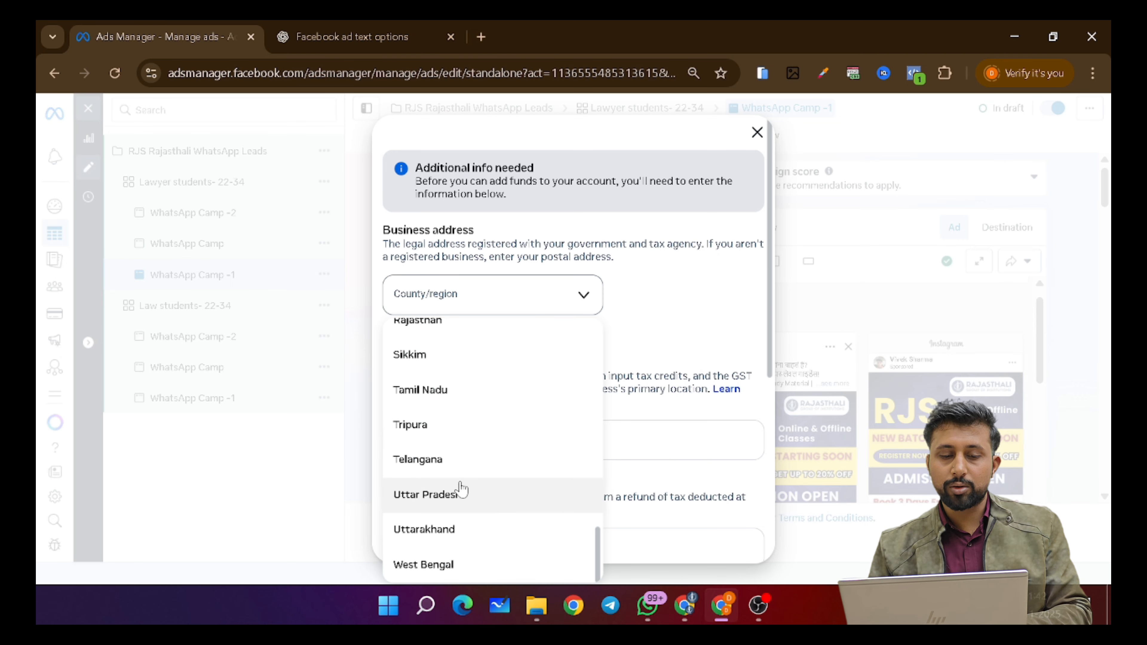
scroll(496, 357, "up", 2)
left_click(469, 397)
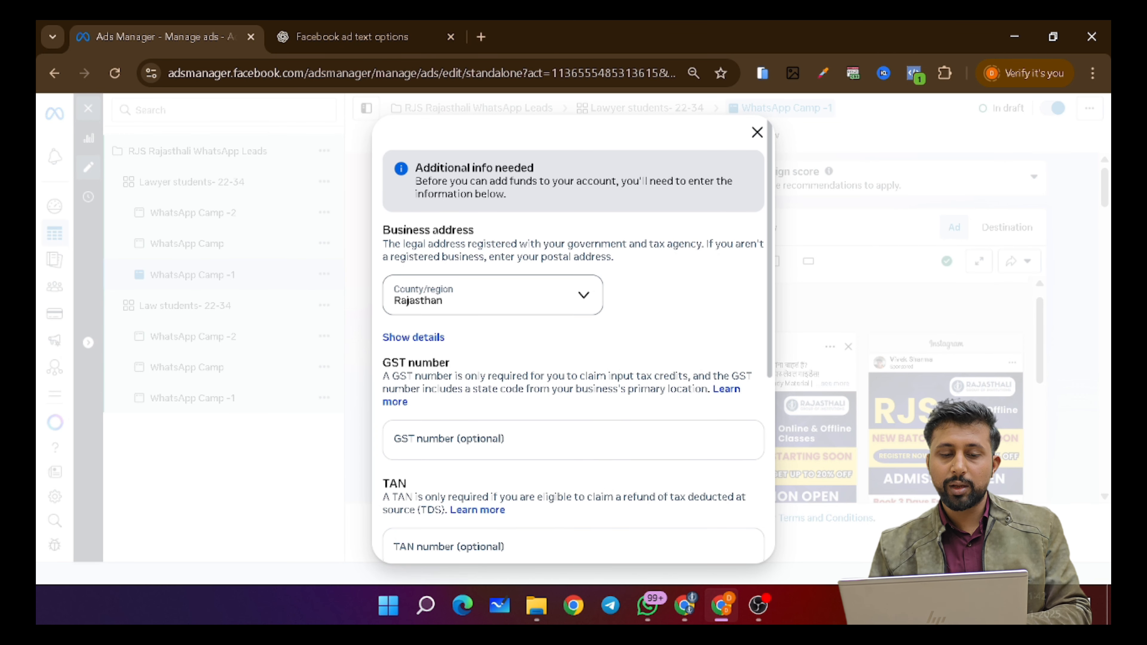
scroll(594, 402, "down", 5)
scroll(596, 397, "up", 2)
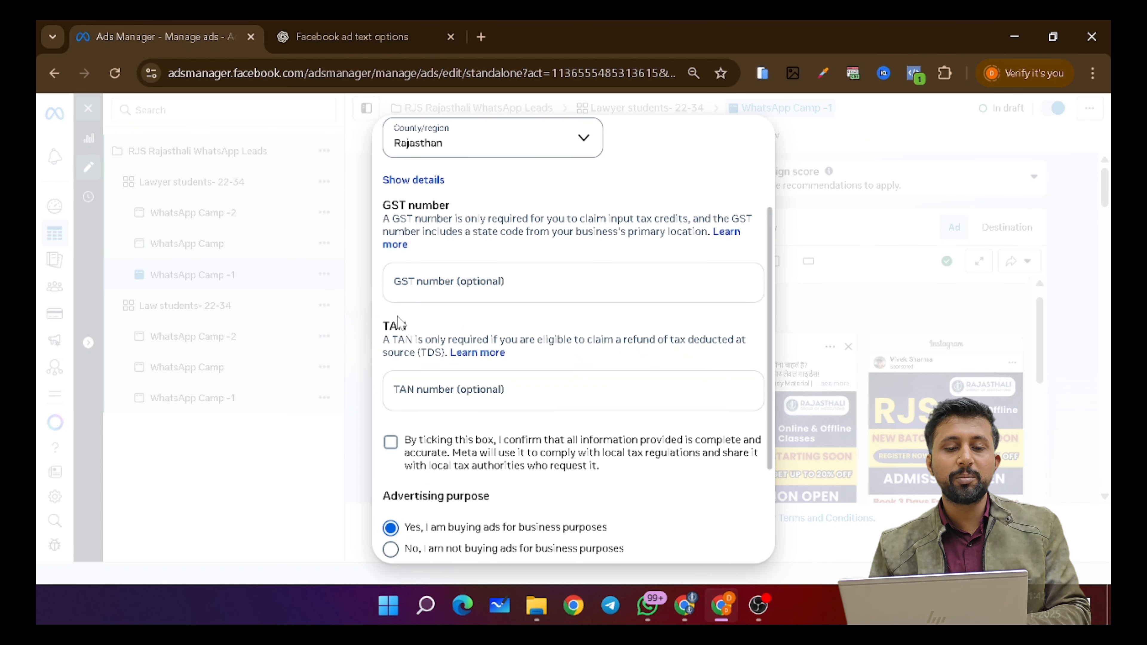
left_click(555, 296)
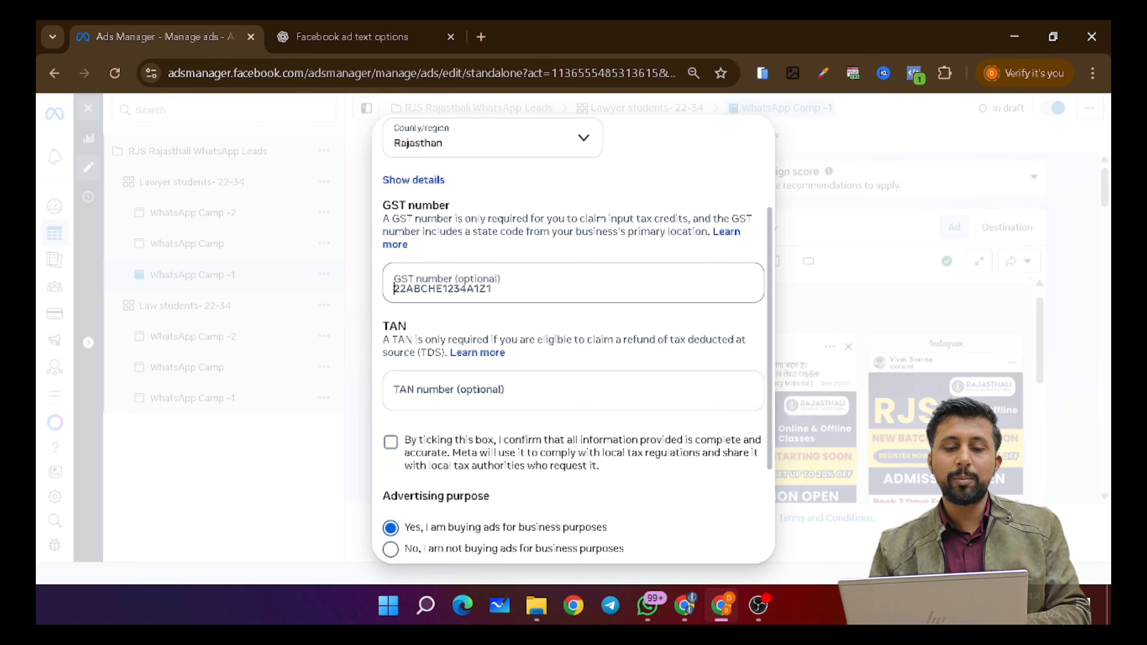
scroll(471, 274, "down", 1)
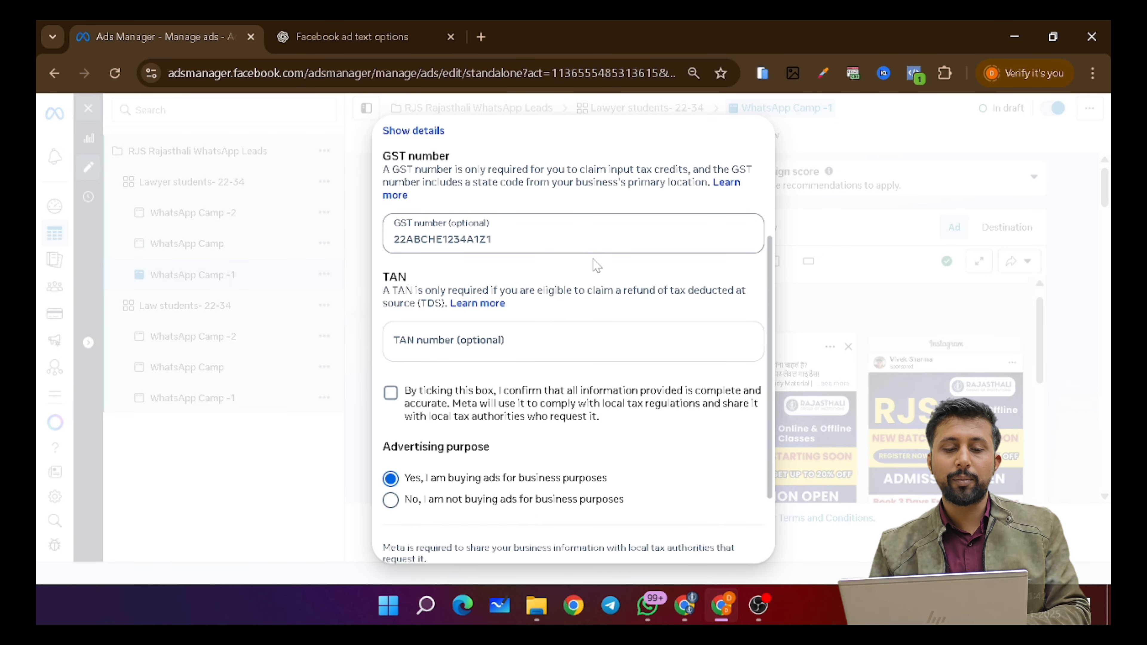
scroll(595, 266, "down", 2)
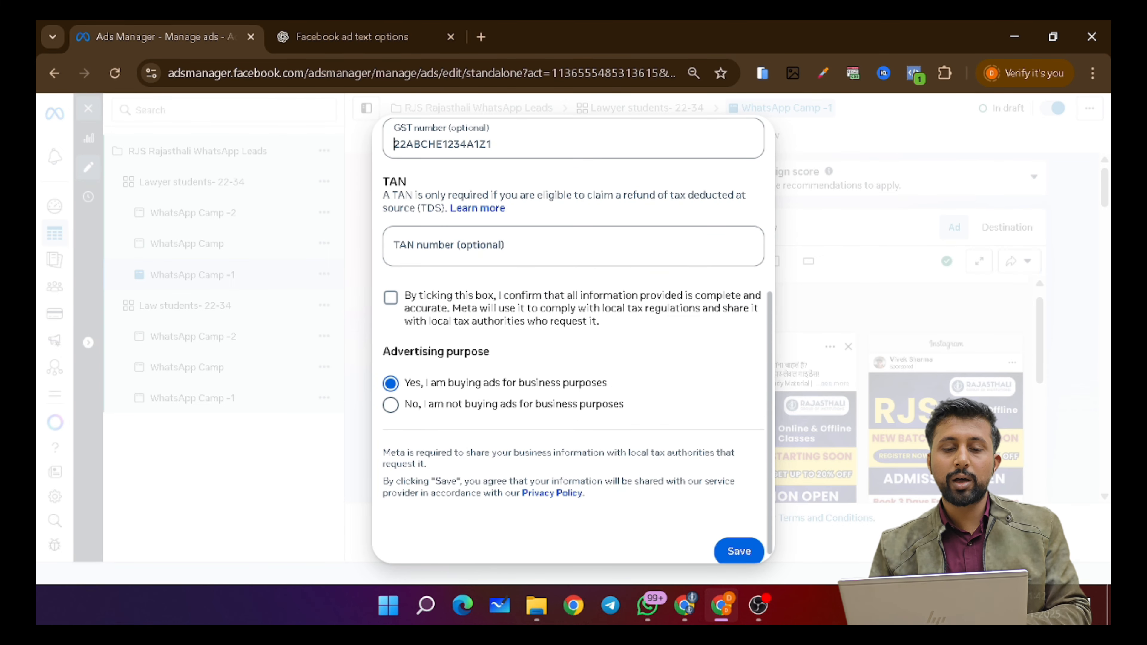
left_click(391, 297)
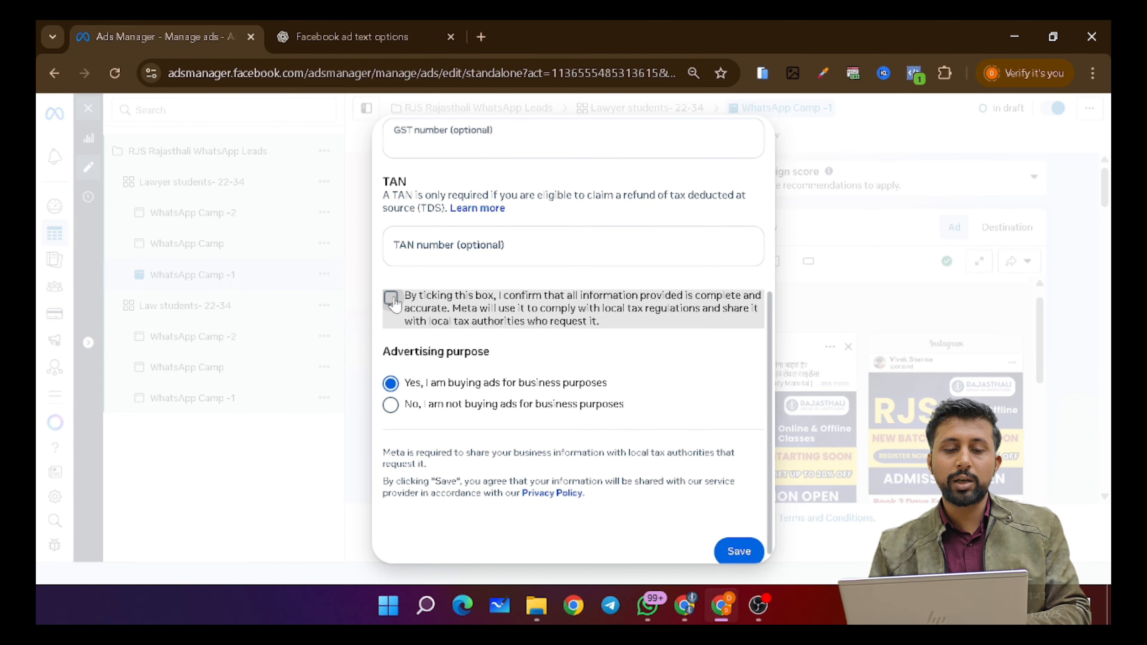
left_click(740, 552)
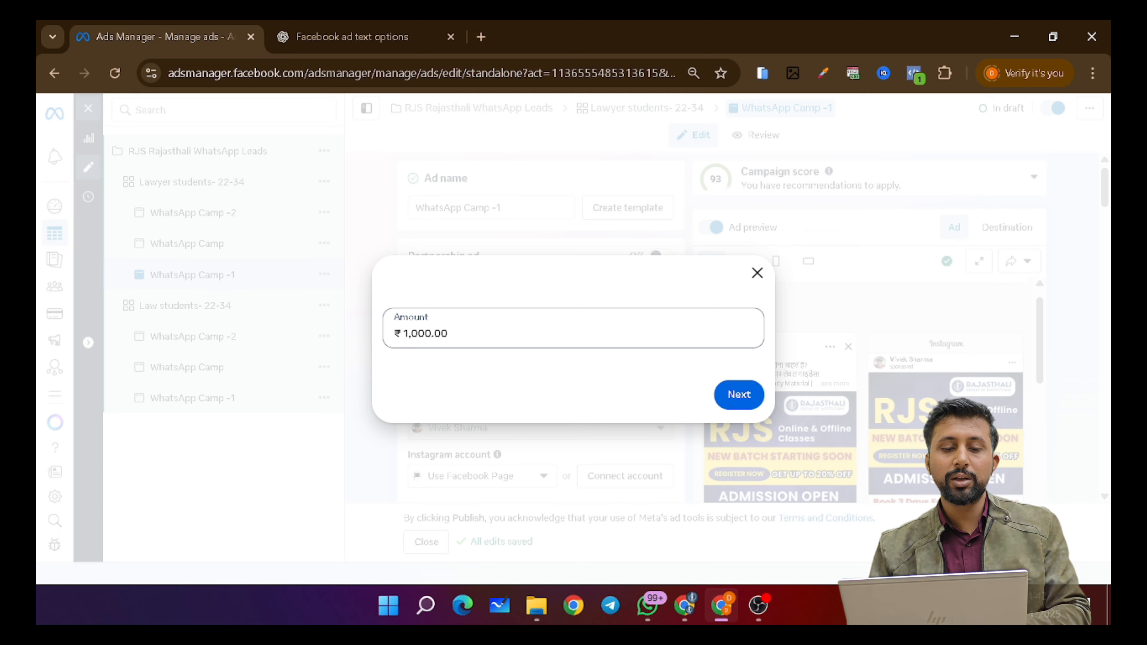
- Change the add-funds amount from ₹1,000.00 to ₹1,500.00 and submit it
left_click_drag(448, 334, 391, 334)
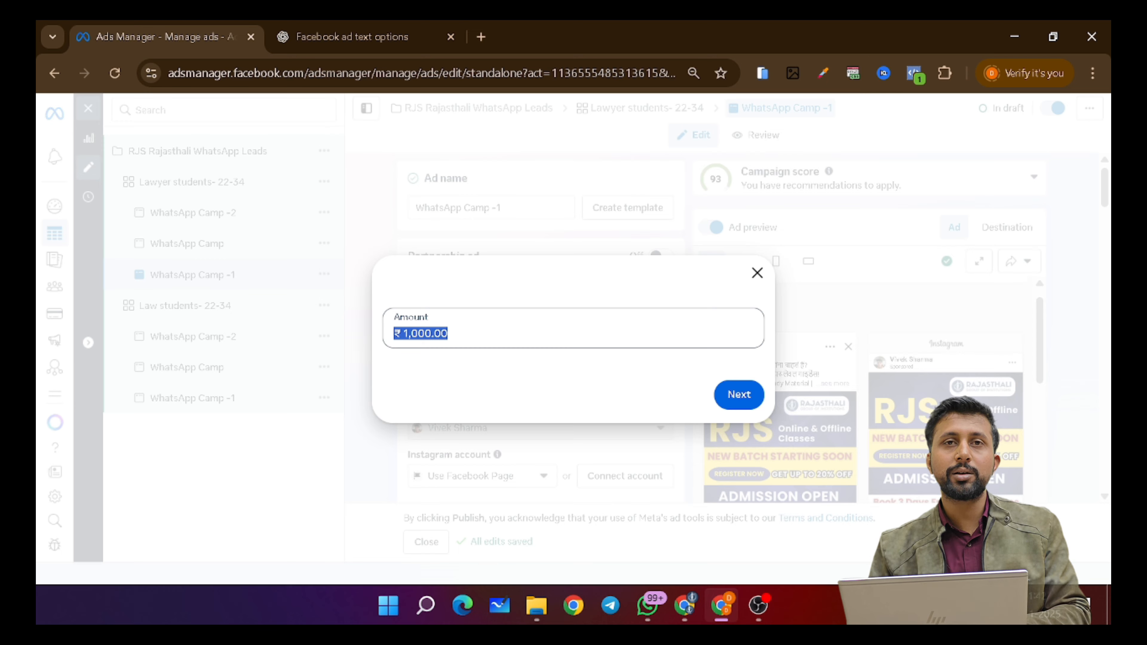
left_click(470, 348)
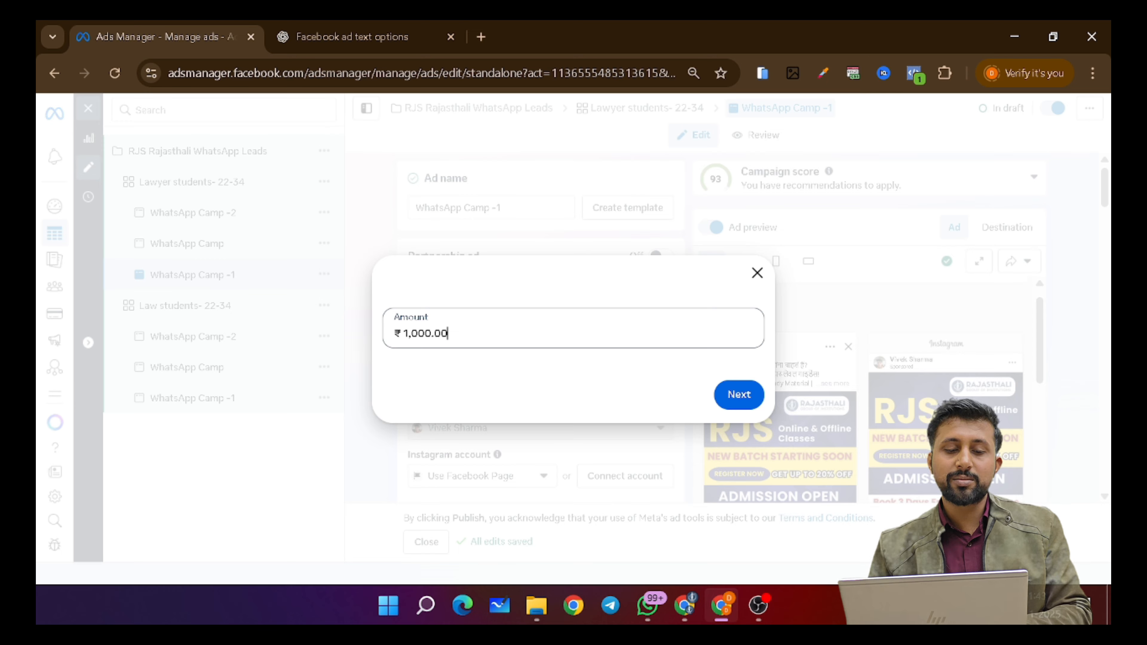
key("BackSpace")
key("BackSpace")
key("BackSpace")
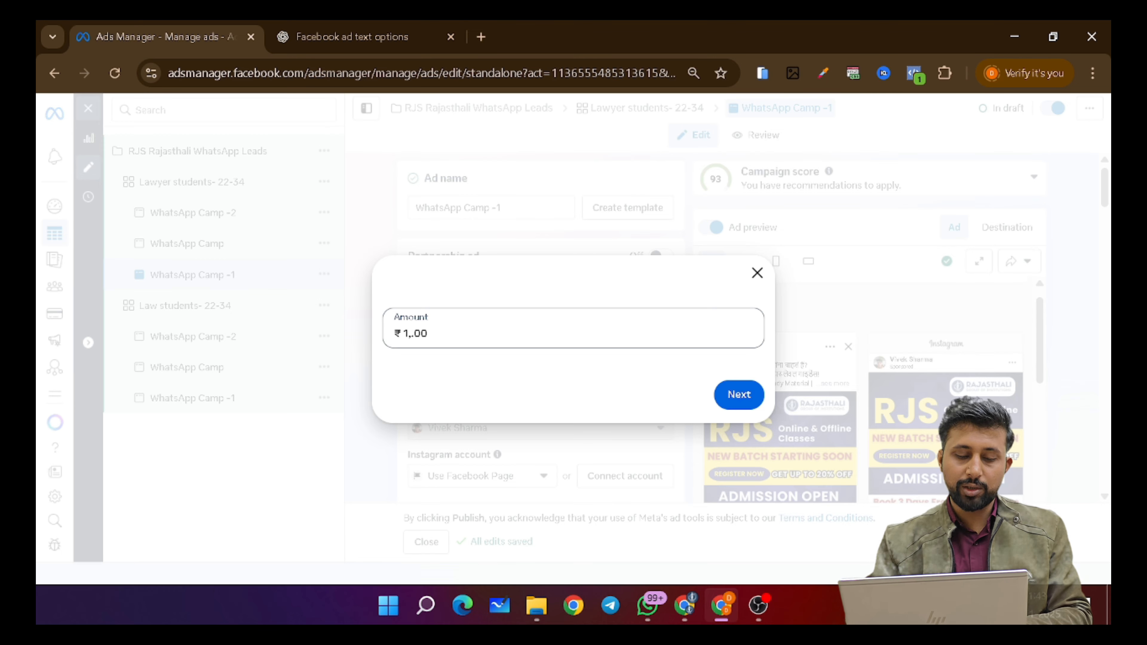
type("500")
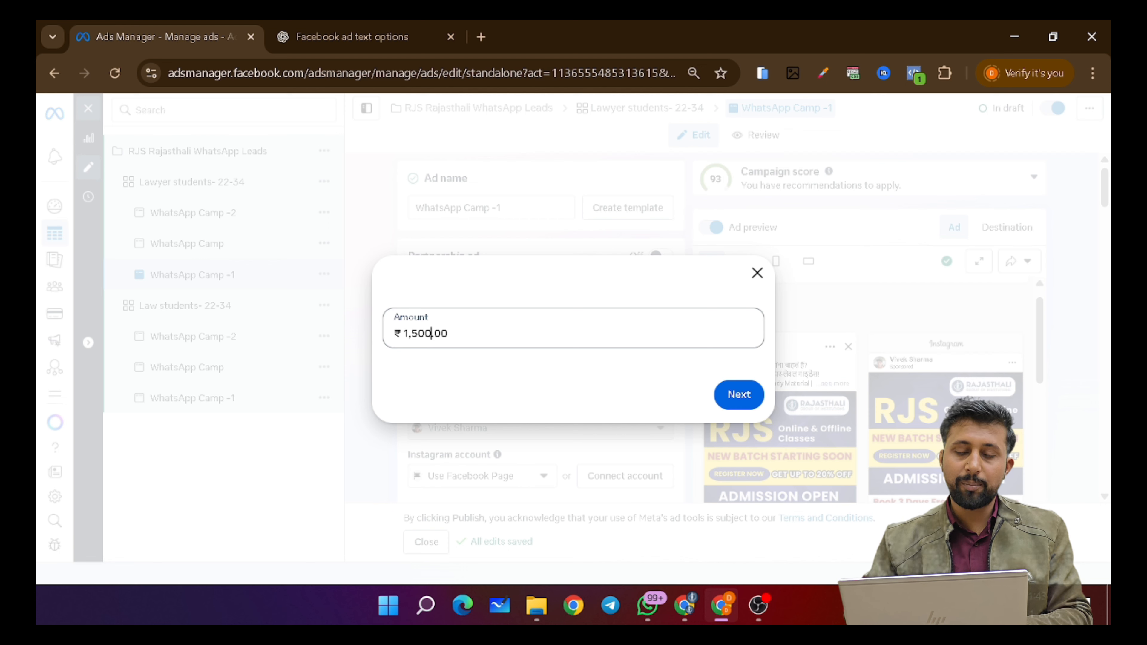
left_click(736, 393)
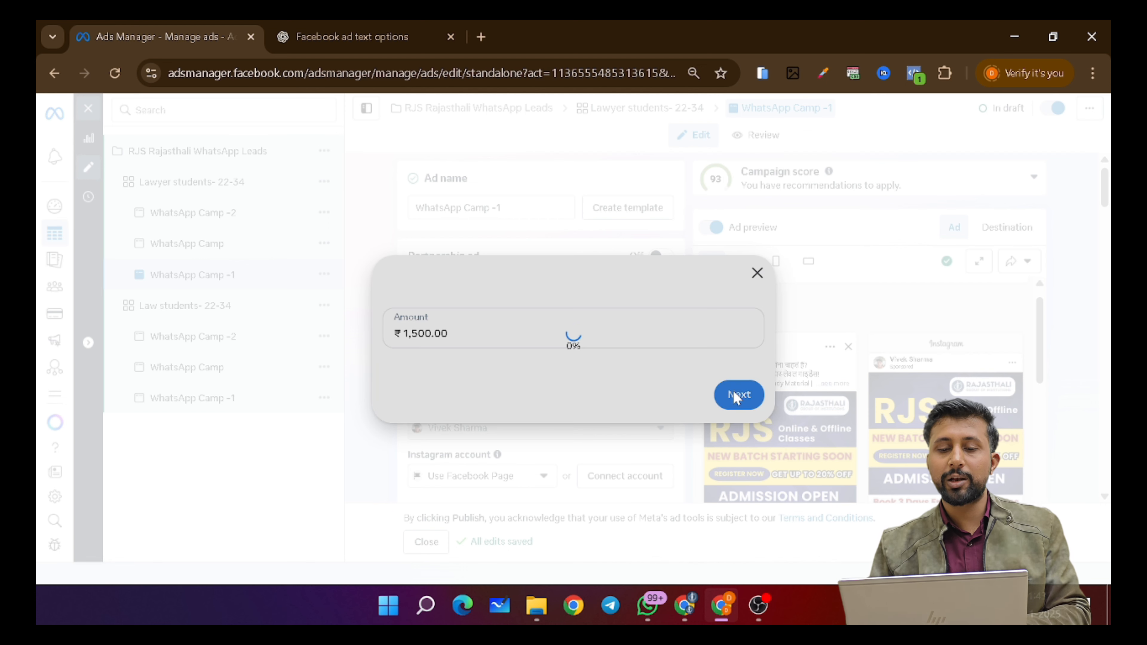